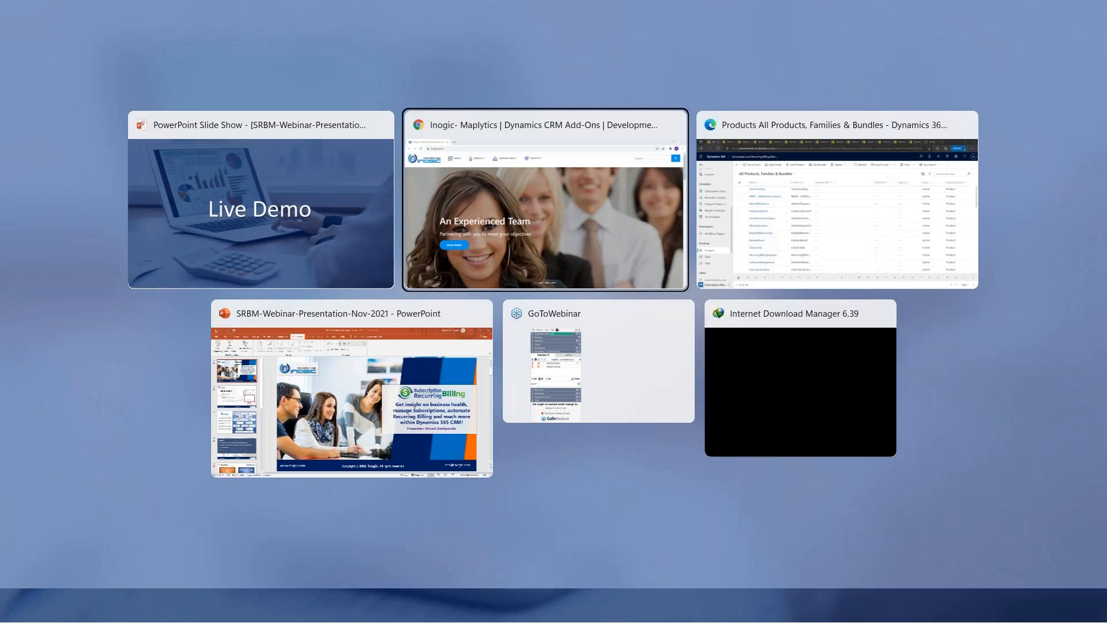
- Switch to Dynamics 365 and open the subscription management settings of the MapMyRelationships product
key(alt+Tab)
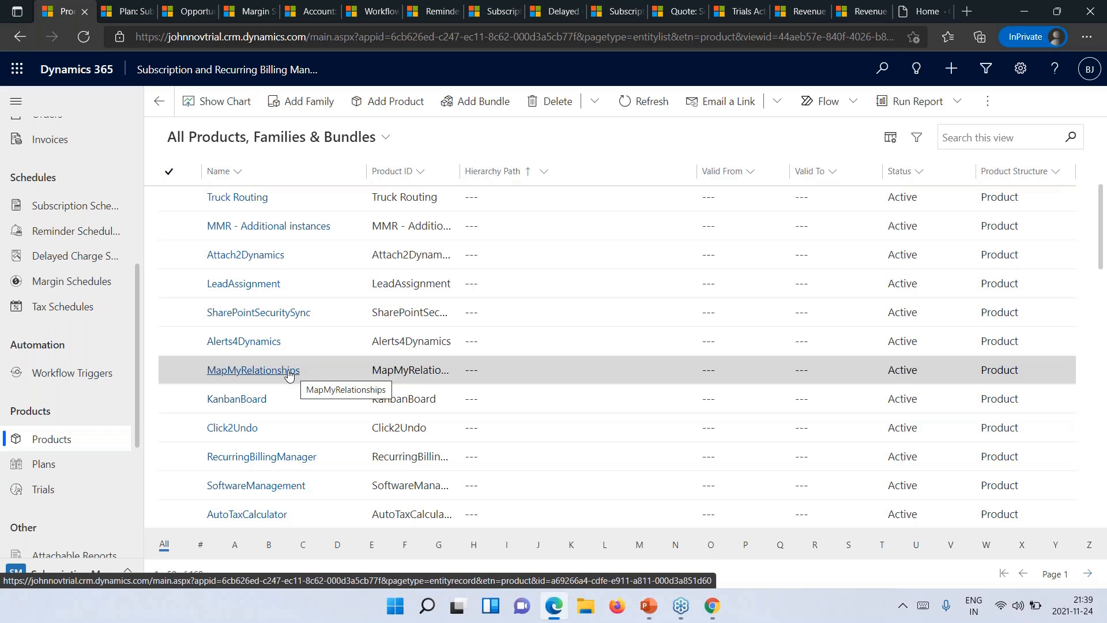
click(289, 374)
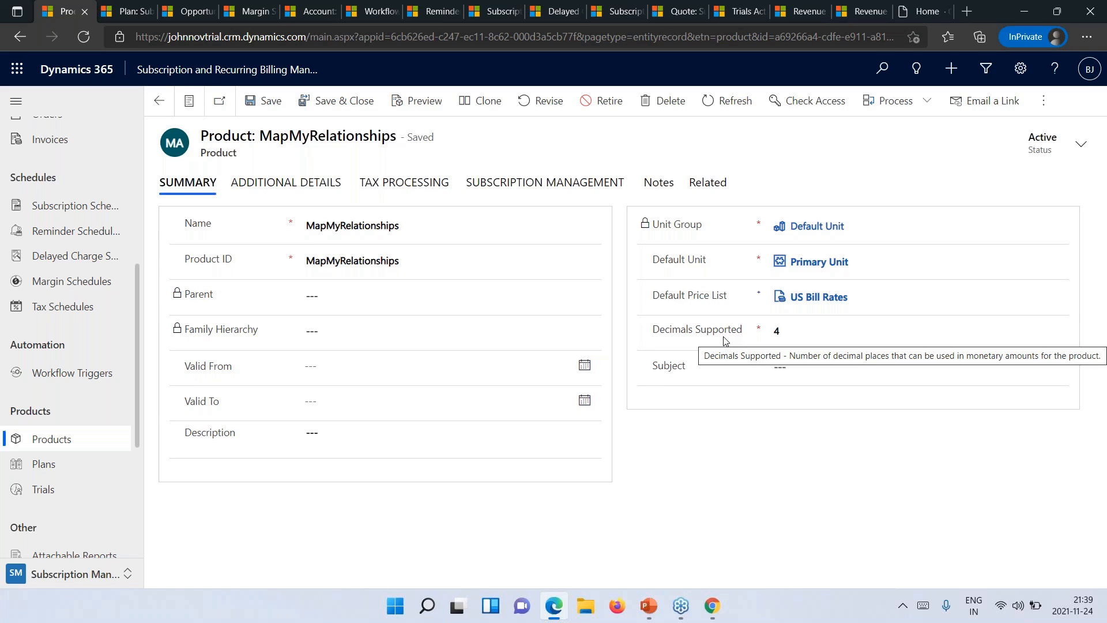
click(545, 183)
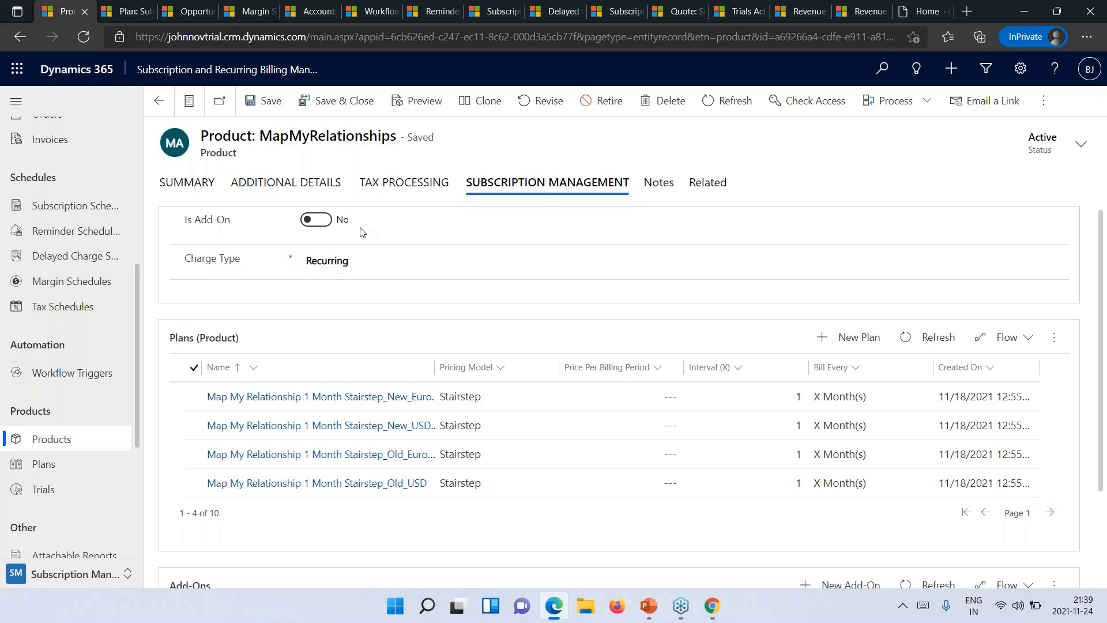
- Check the product's Charge Type options, keep Recurring selected, and review the product's plans
mouse_move(223, 267)
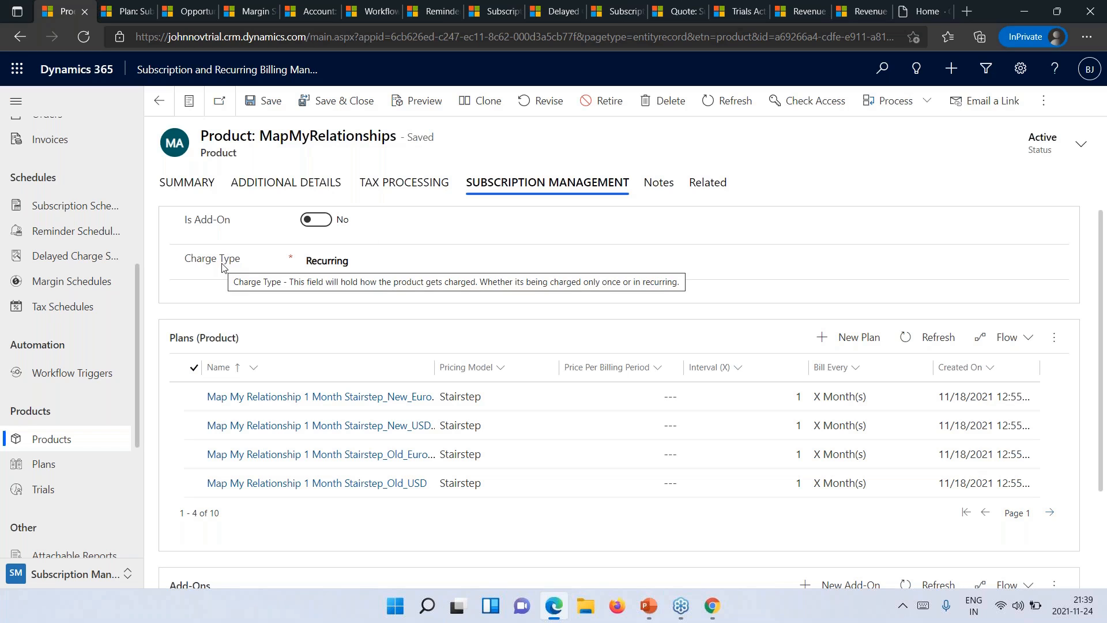
click(367, 264)
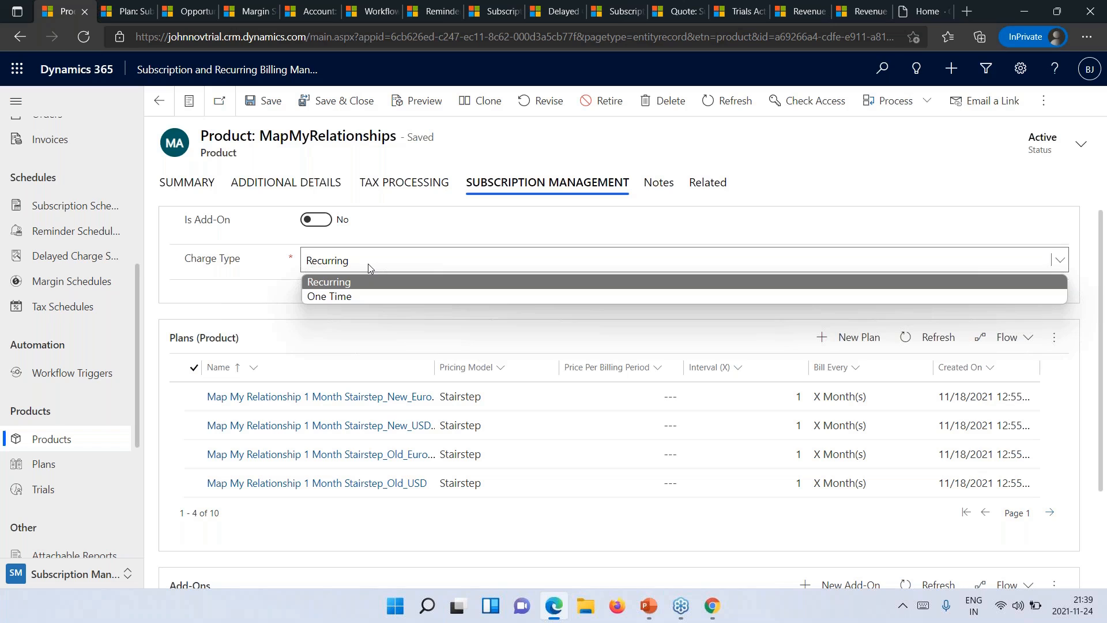
click(364, 281)
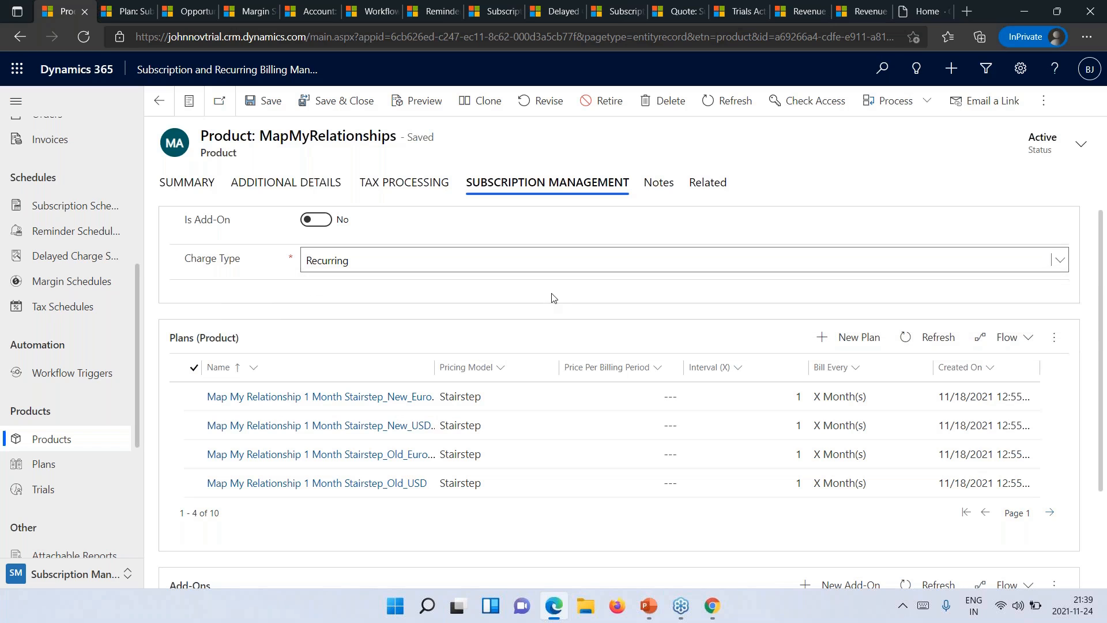
scroll(554, 306, down, 1)
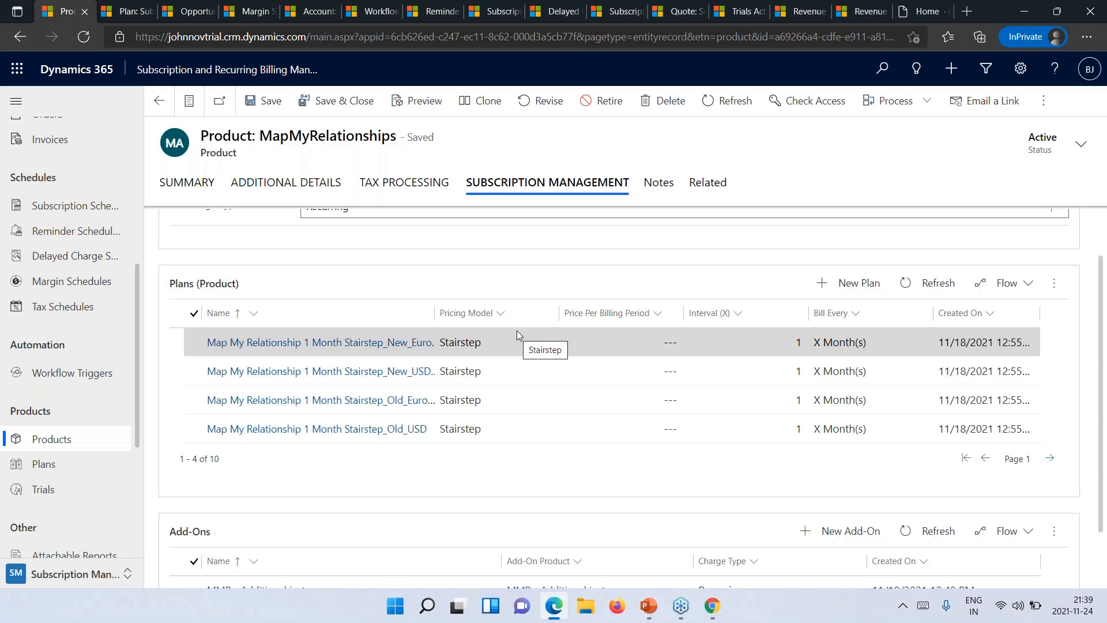
- In the new MapMyRelationships plan form, set Bill Every to X Month(s) and the interval to 6
click(131, 9)
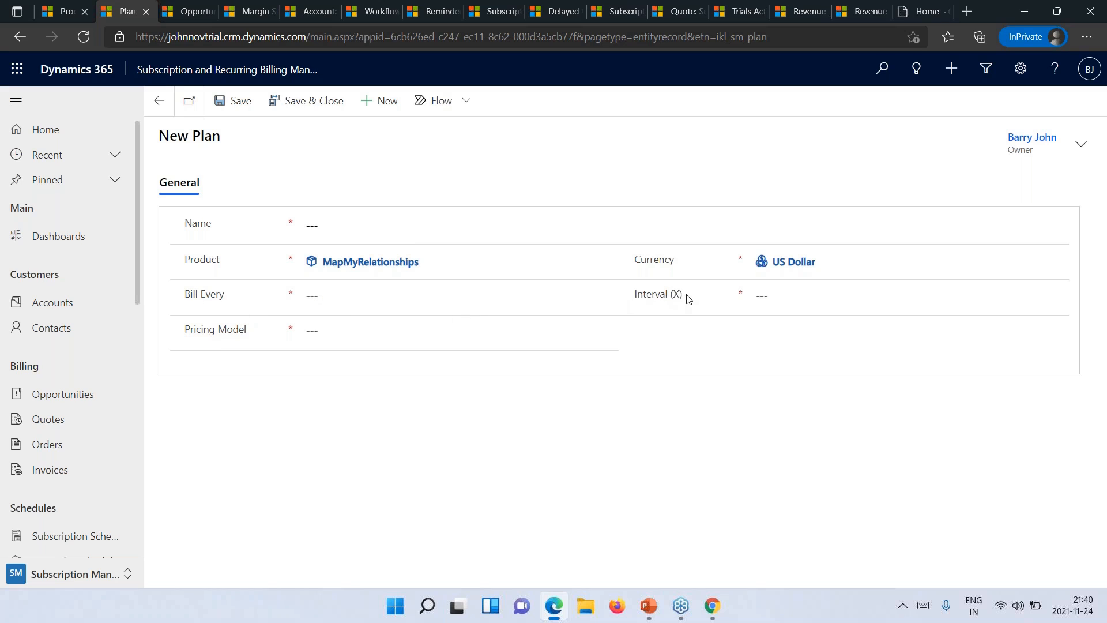
mouse_move(679, 298)
click(396, 296)
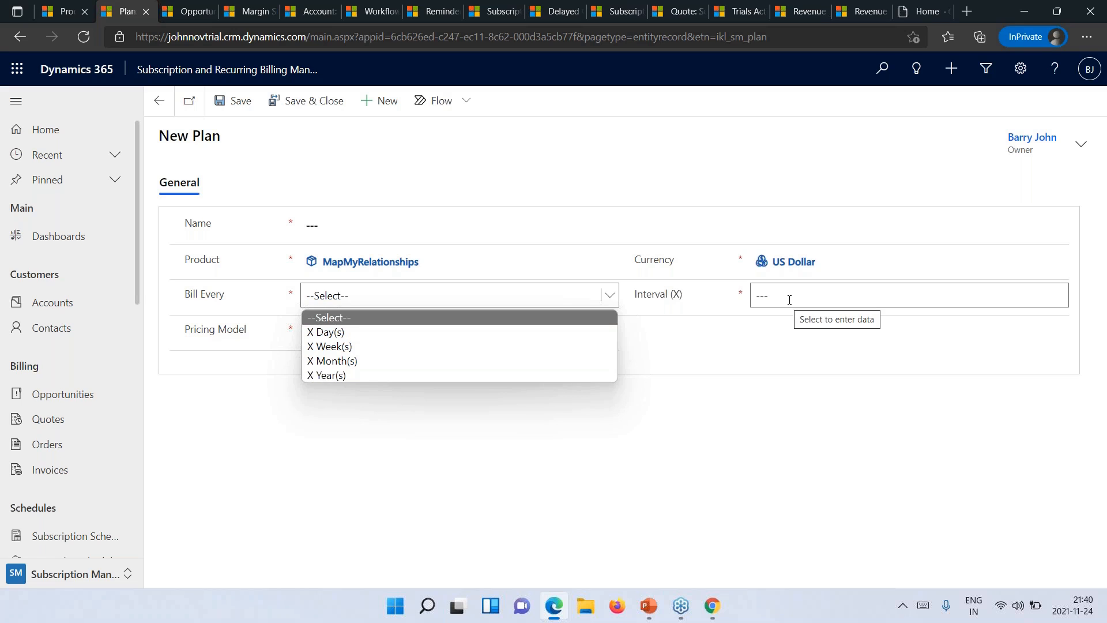
click(423, 361)
click(835, 300)
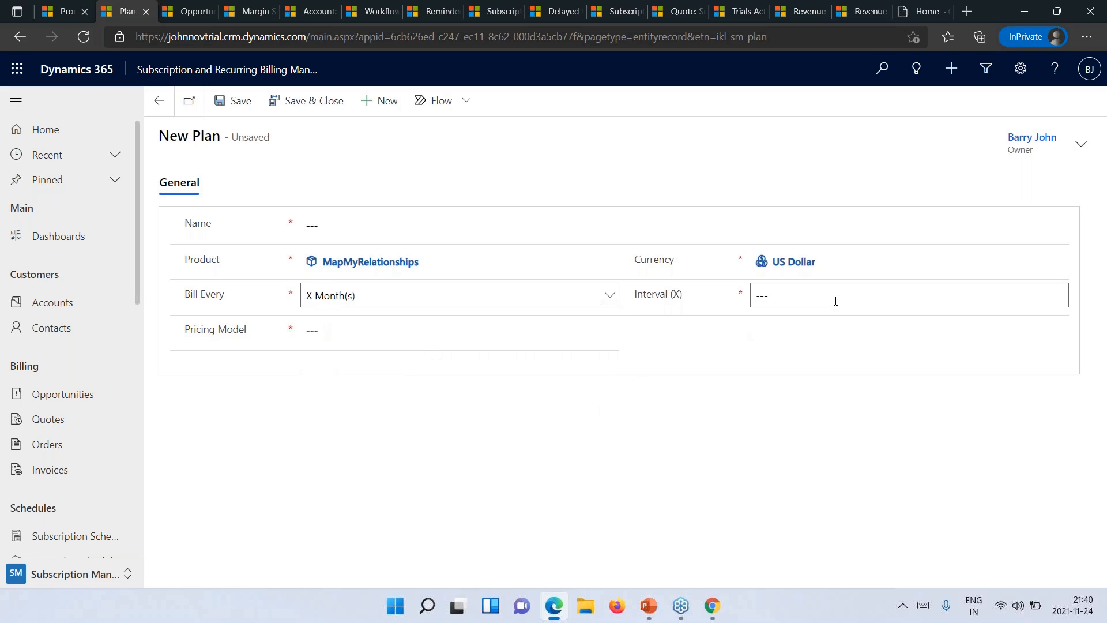
text(6)
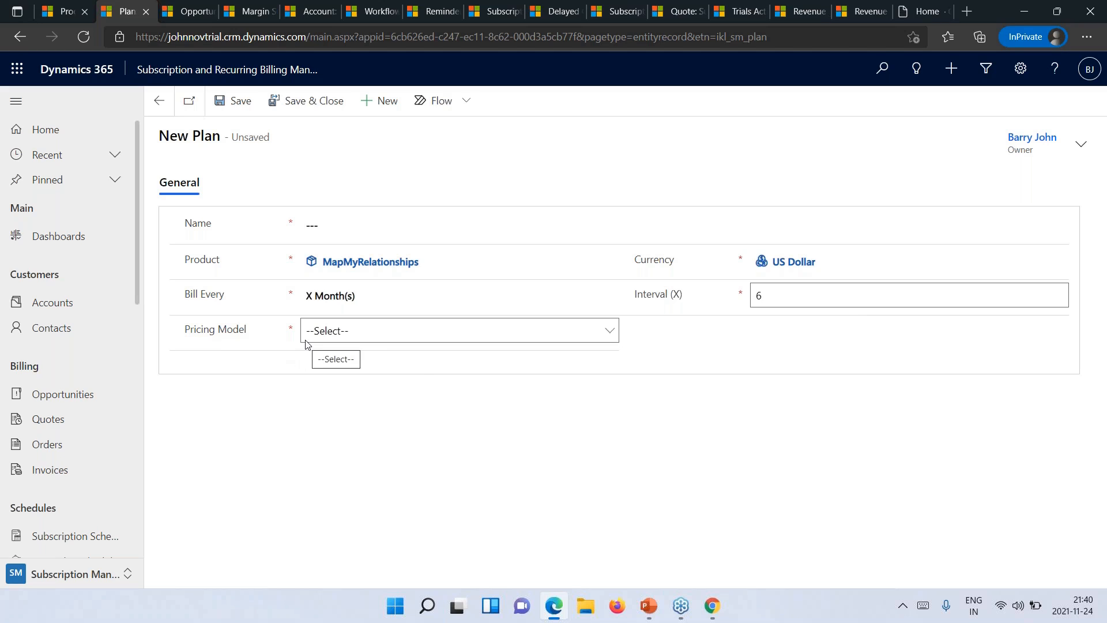
- Examine the pricing model options for the new plan and return to the MapMyRelationships product record
click(380, 337)
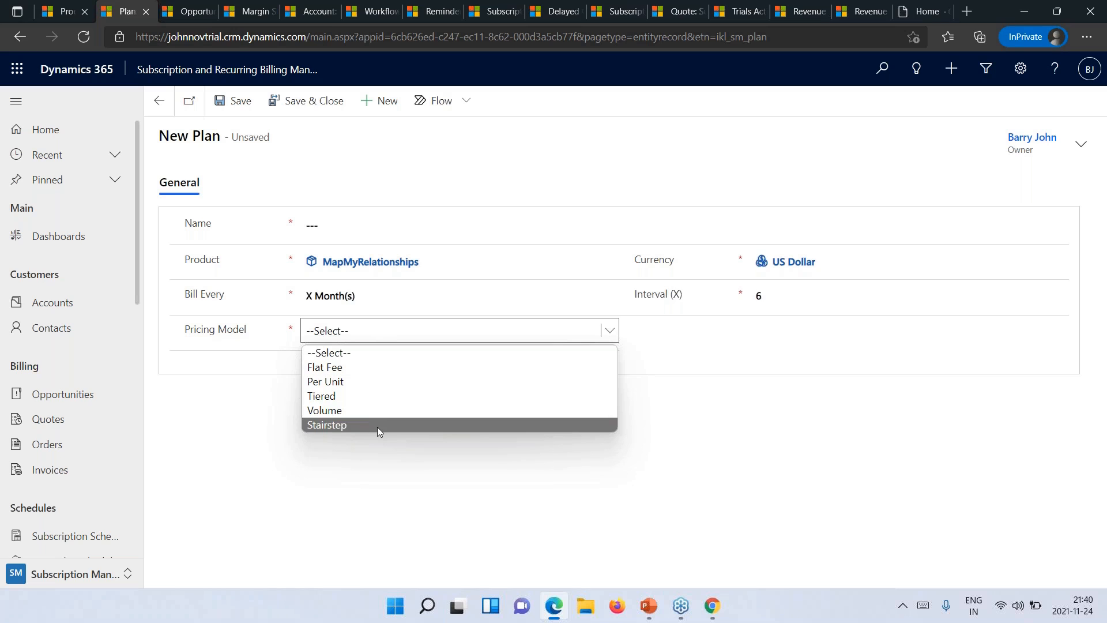
click(72, 15)
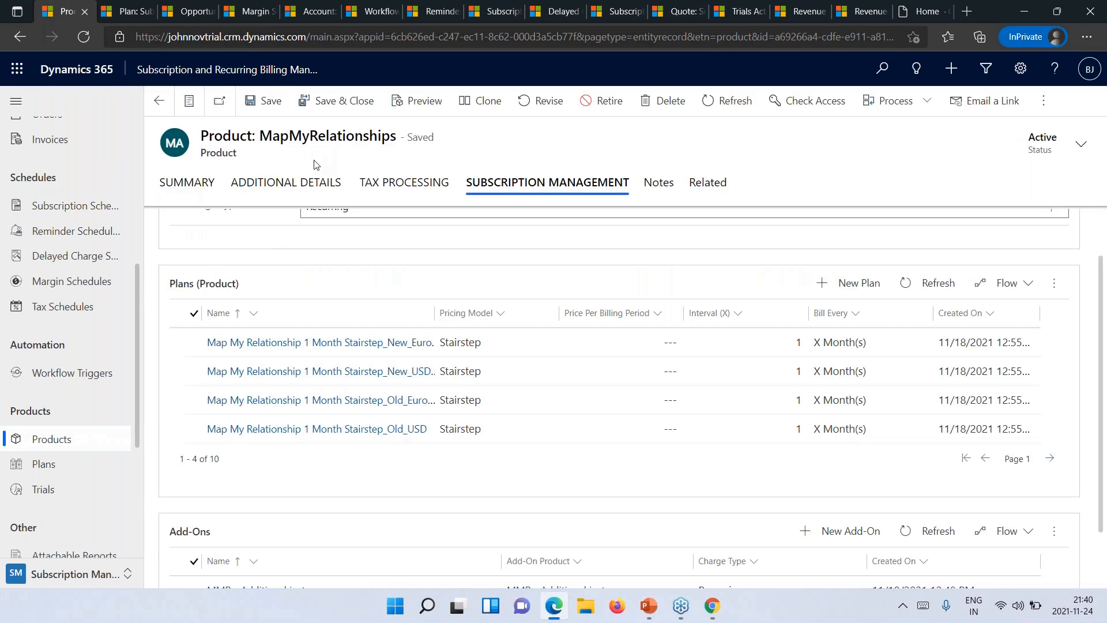
scroll(485, 331, up, 1)
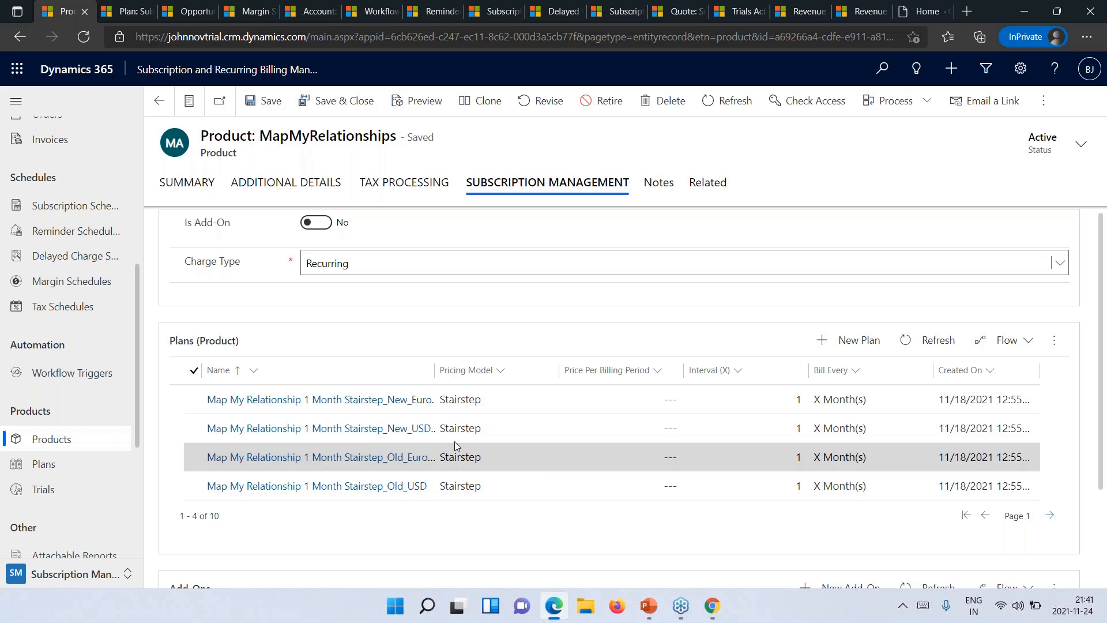
- In the new opportunity "Interested in Map My Relationships", choose Catalyst Technologies as the Bill To Customer
click(196, 12)
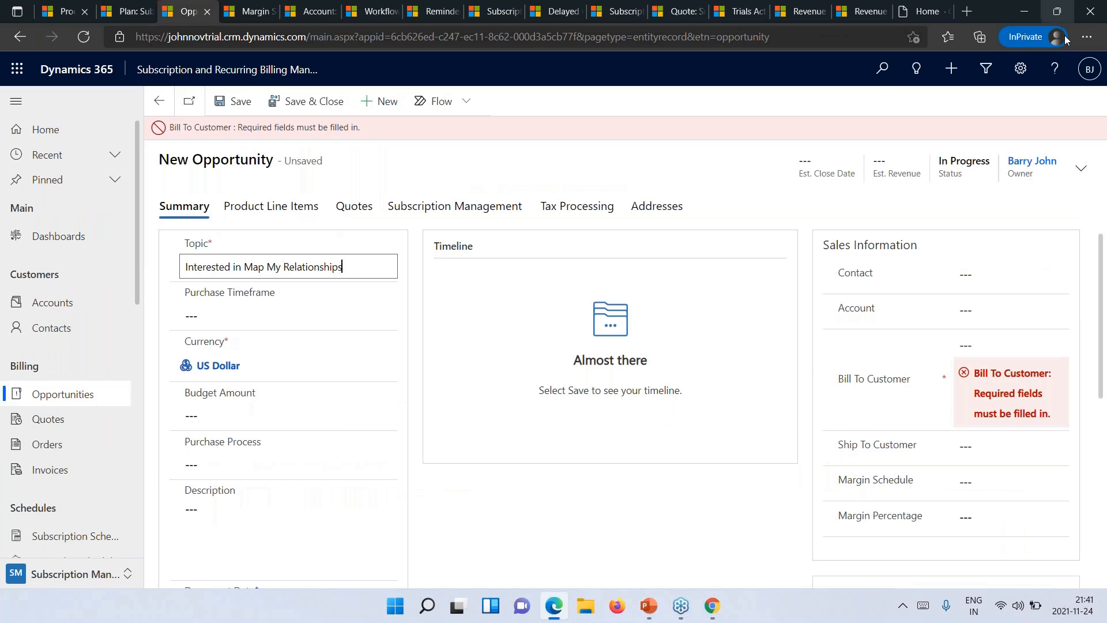
click(1030, 36)
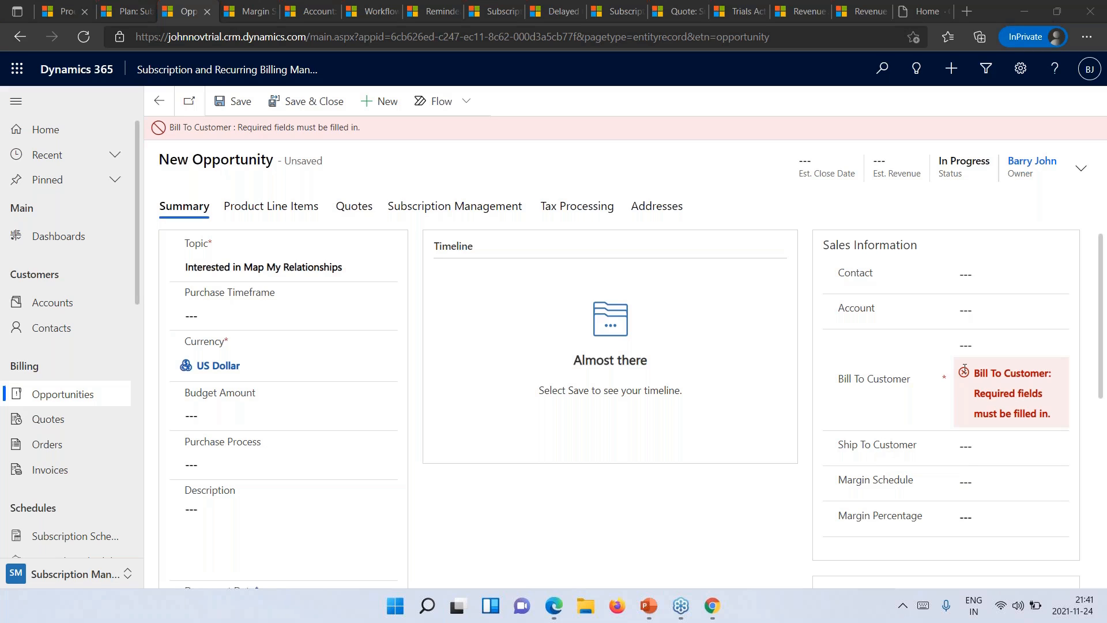
click(999, 345)
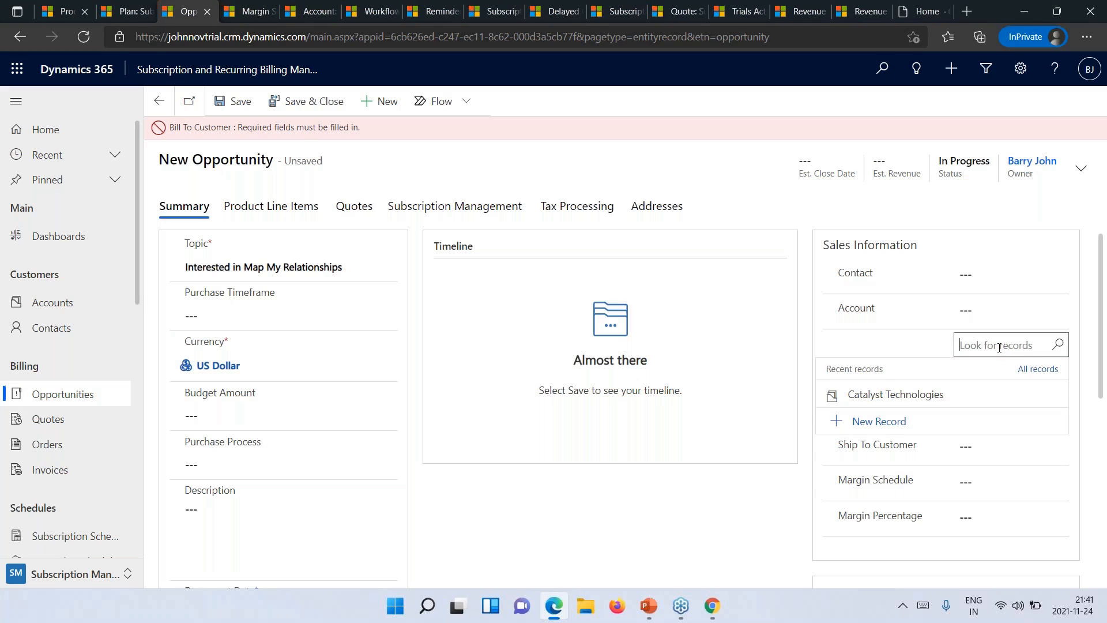
click(934, 394)
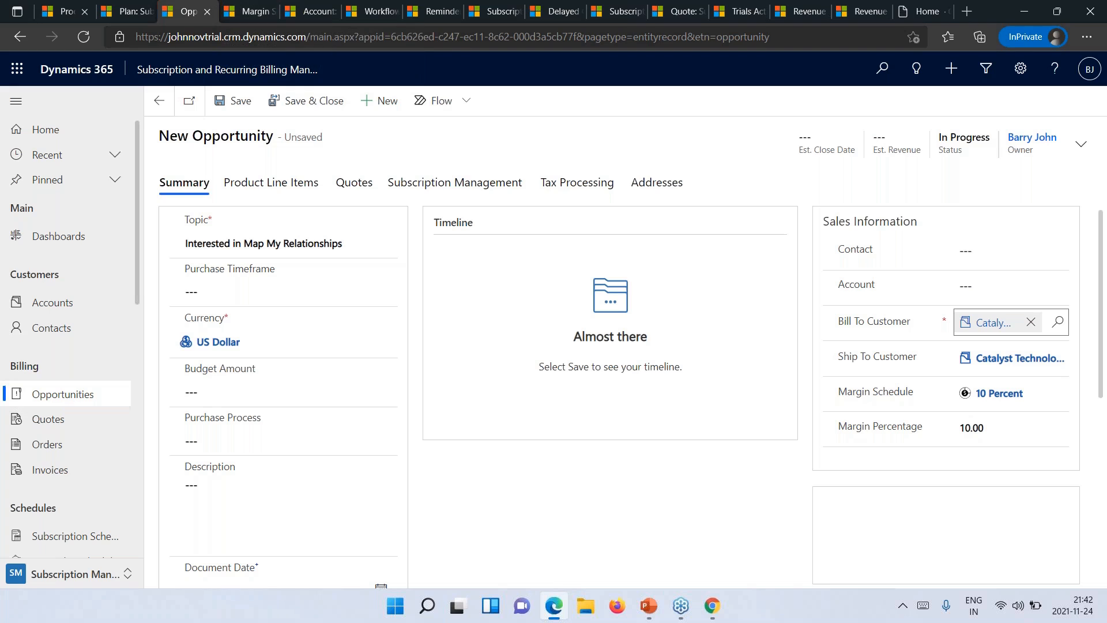
- Review the active margin schedules and the margin schedule assigned in the Catalyst Technologies account's subscription management settings
scroll(64, 403, down, 2)
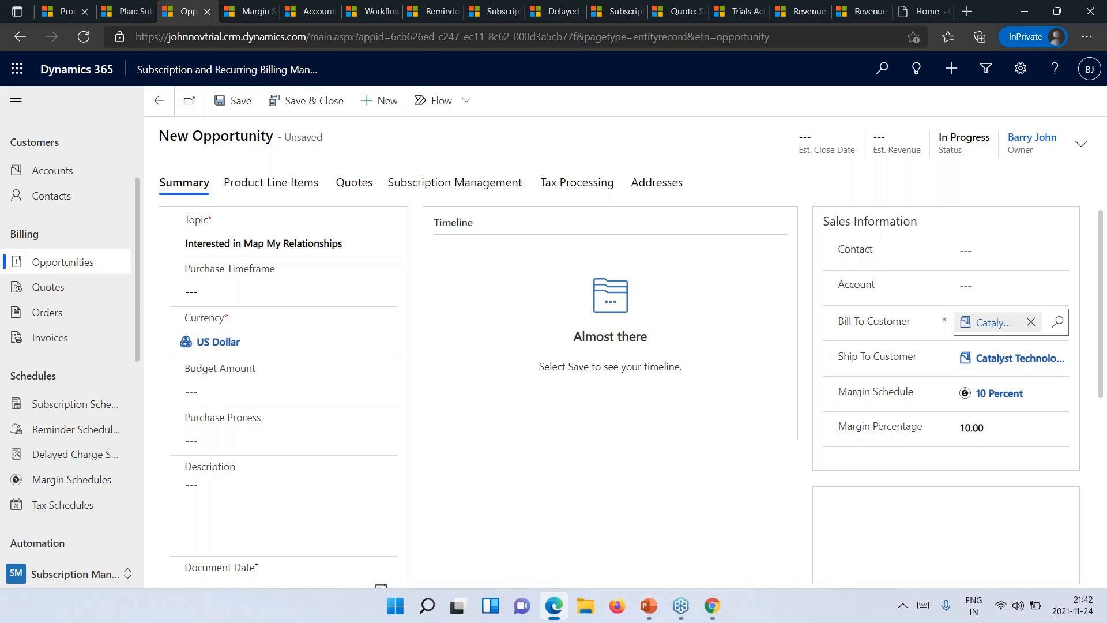
click(255, 8)
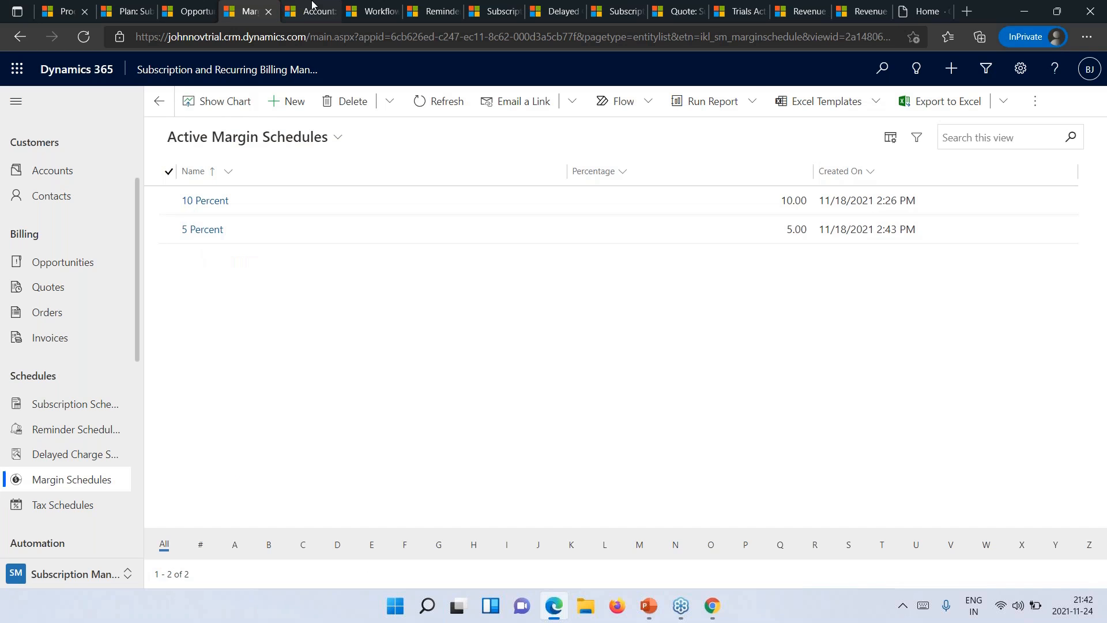
click(311, 11)
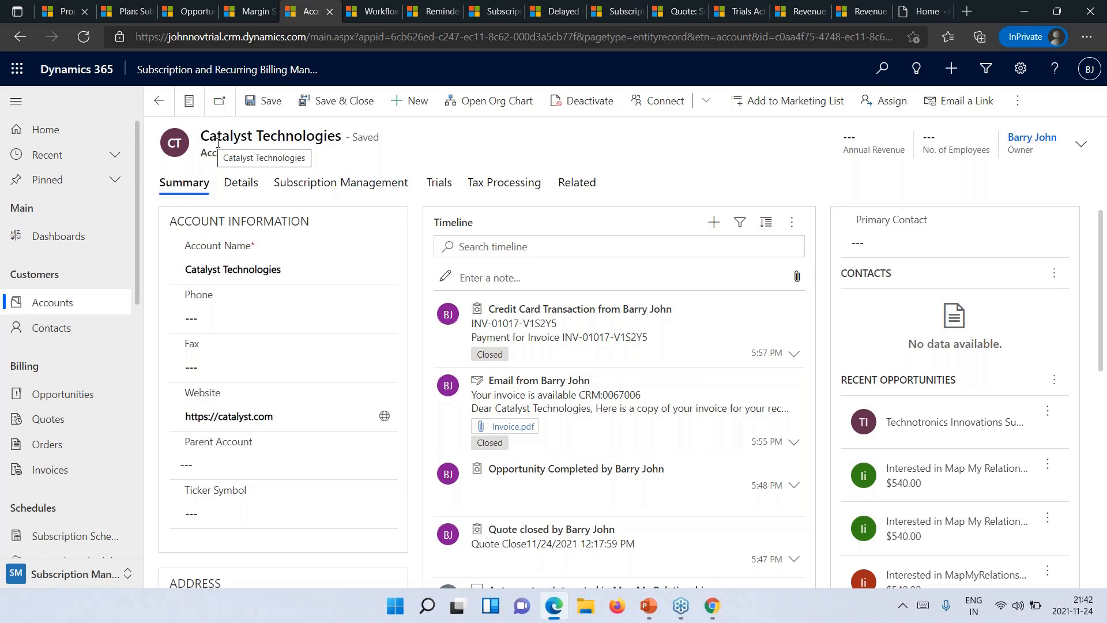
click(333, 184)
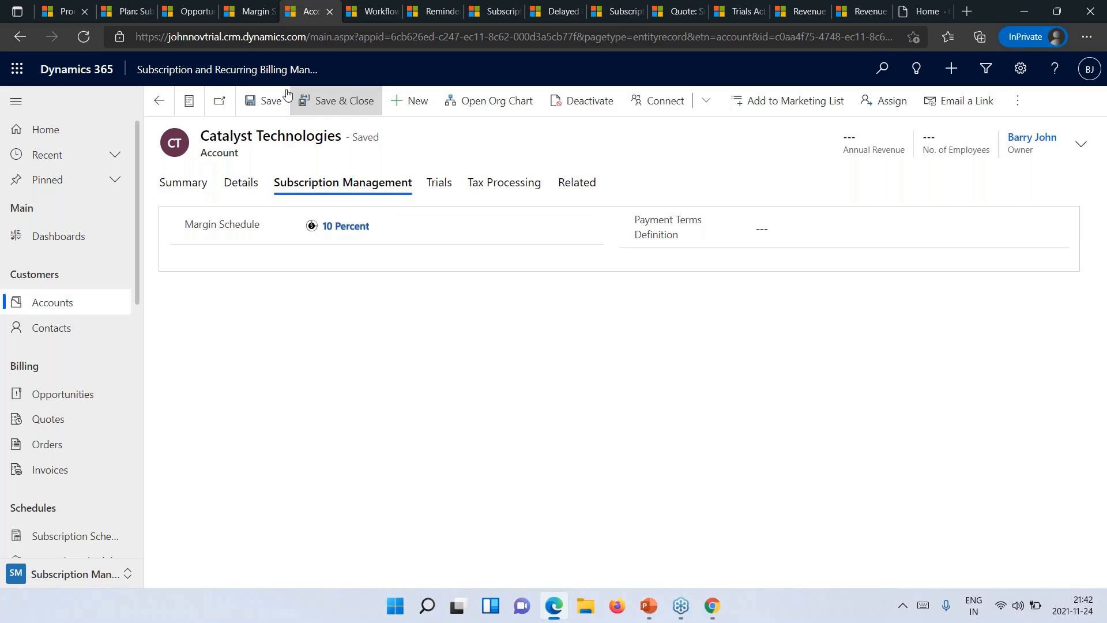
- Replace the new opportunity's Ship To Customer with Technotronics Innovations and save the record
click(198, 11)
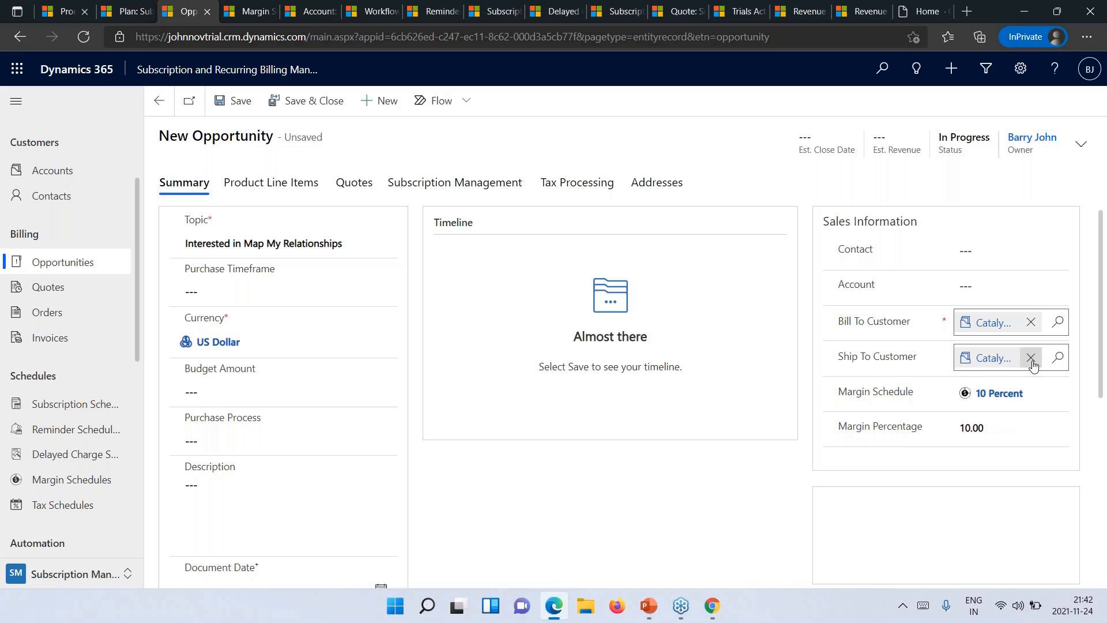
click(1030, 358)
click(974, 358)
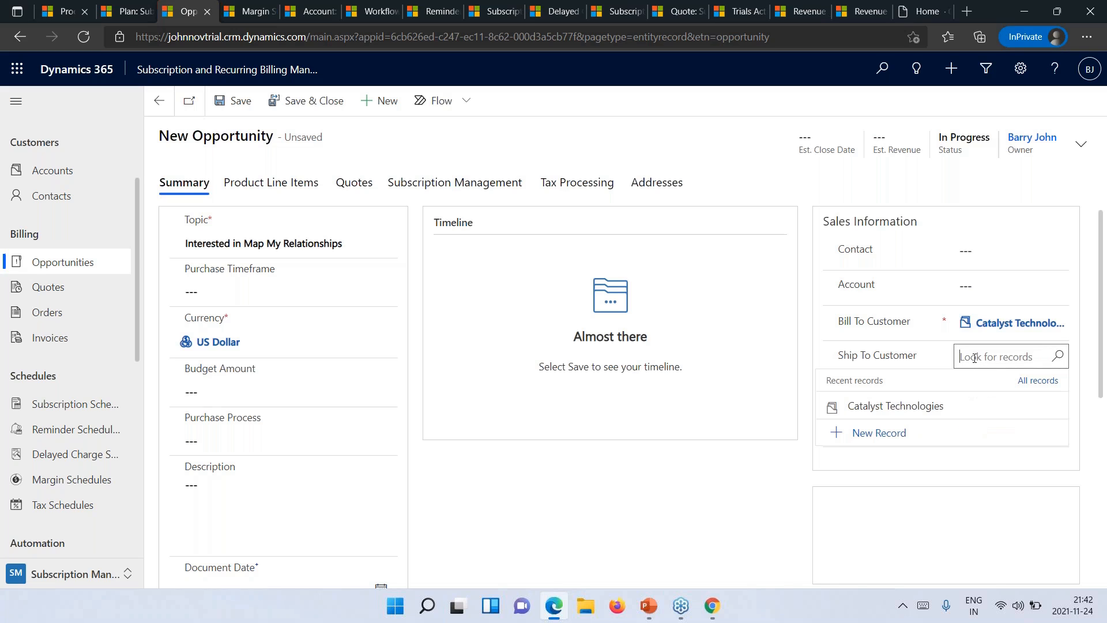
text(Tech)
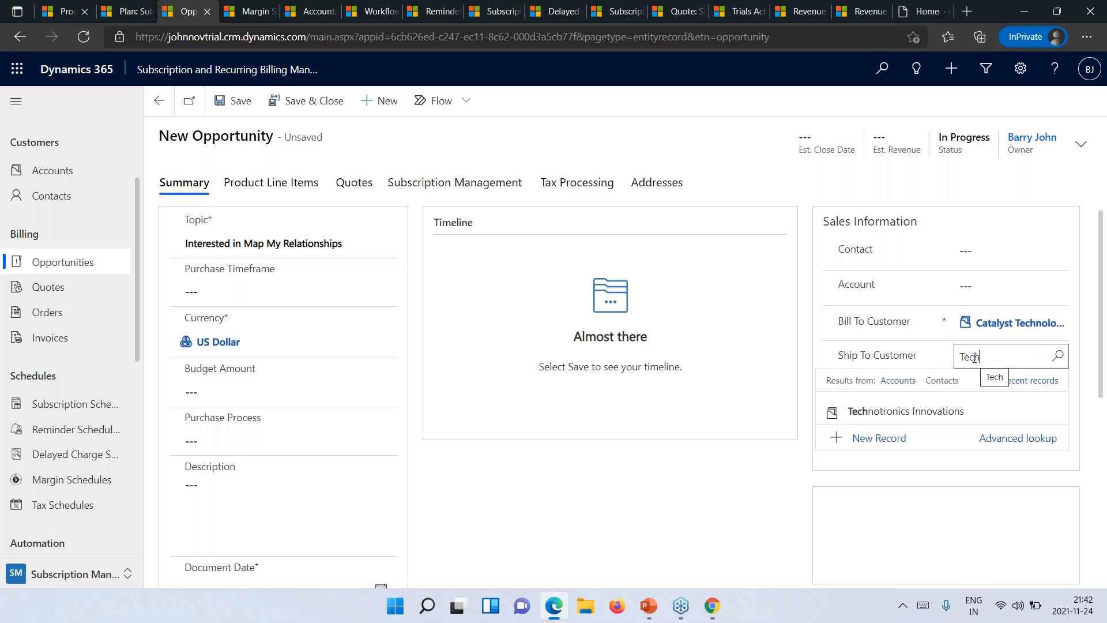
click(919, 411)
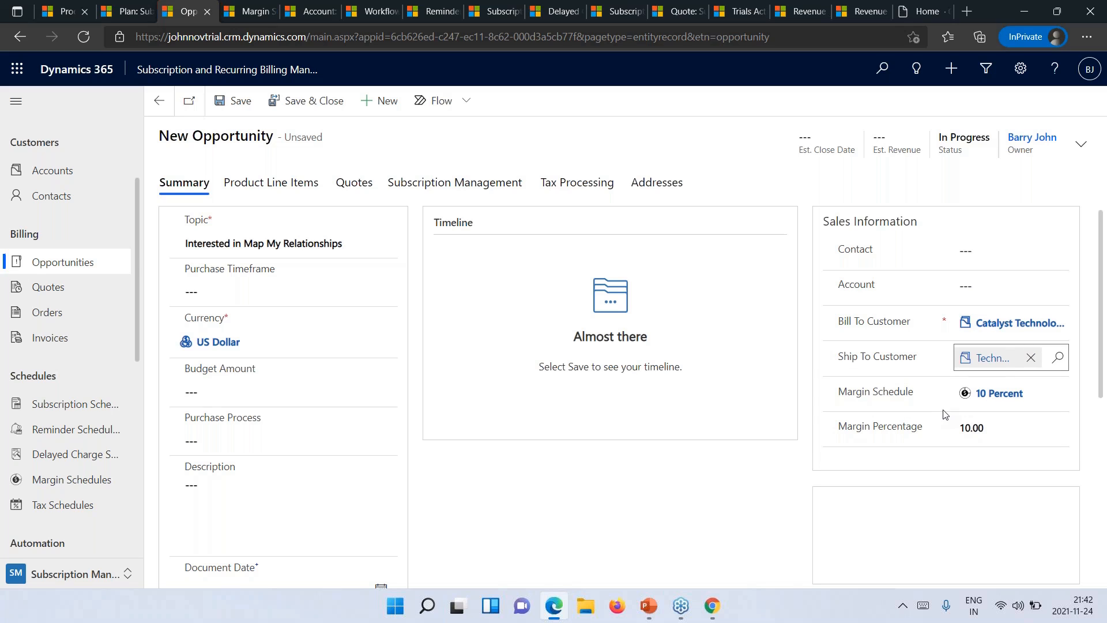
click(231, 106)
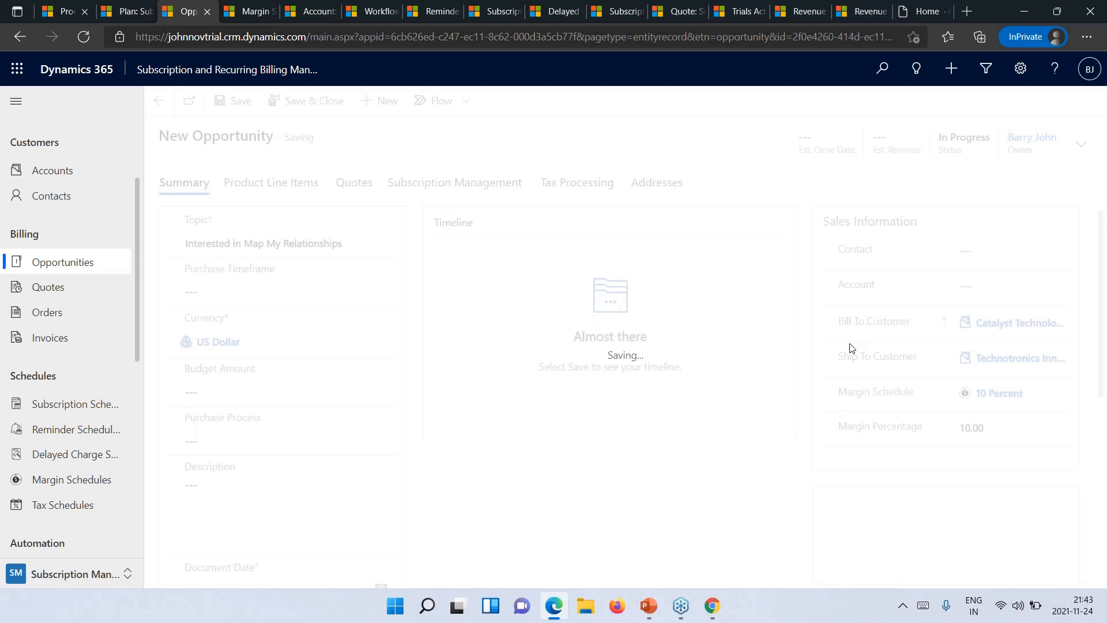
- In the opportunity's product line items, set the price list to US Bill Rates and Revenue to System Calculated
click(298, 187)
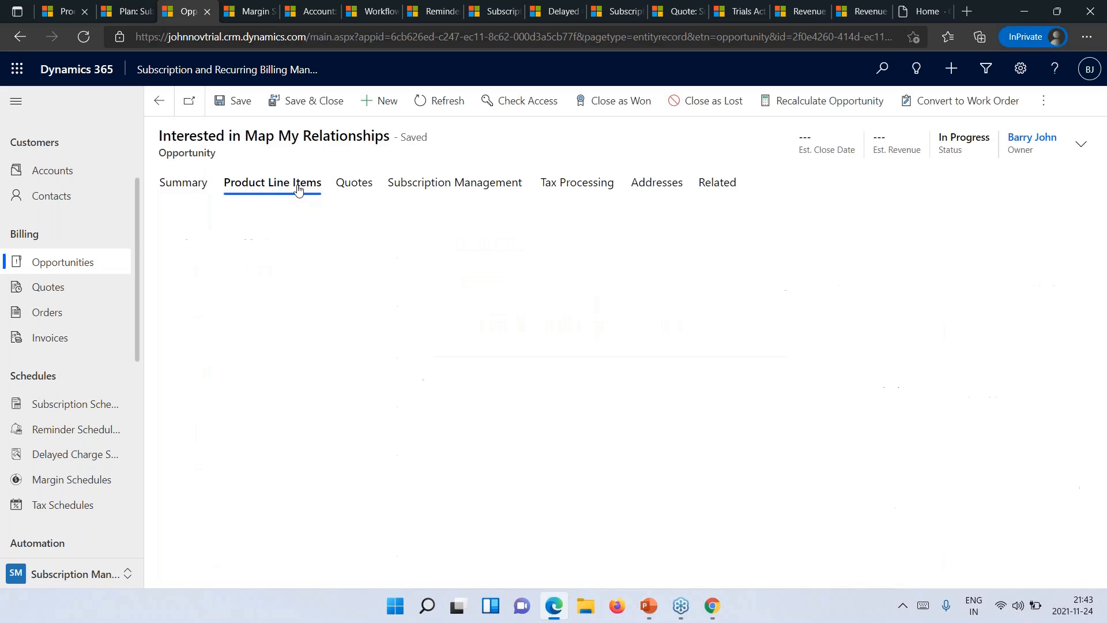
click(330, 223)
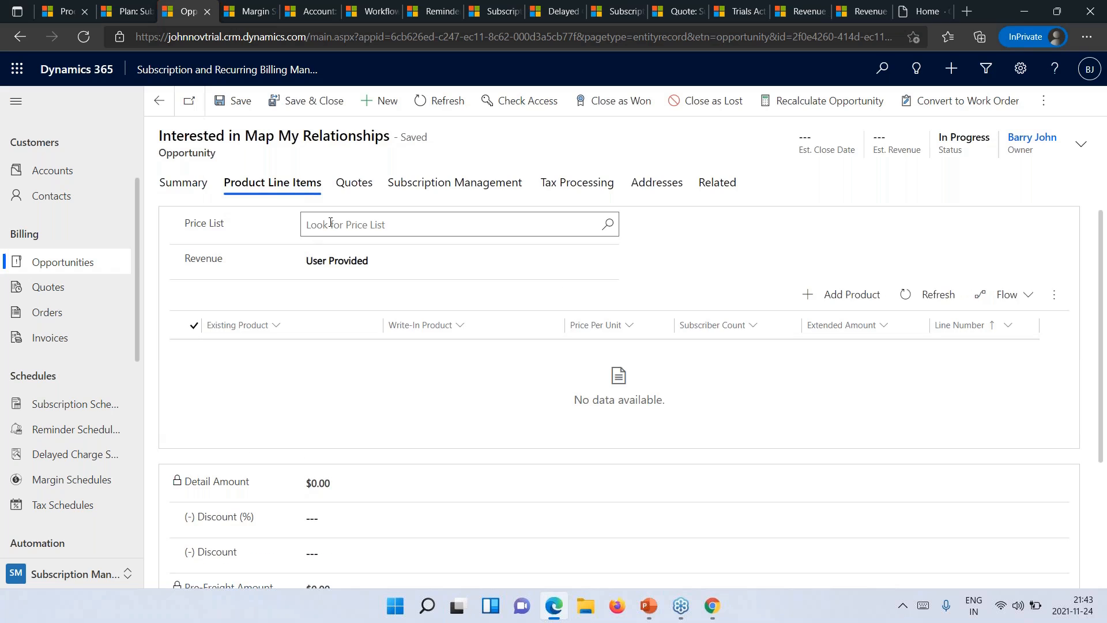
text(Us)
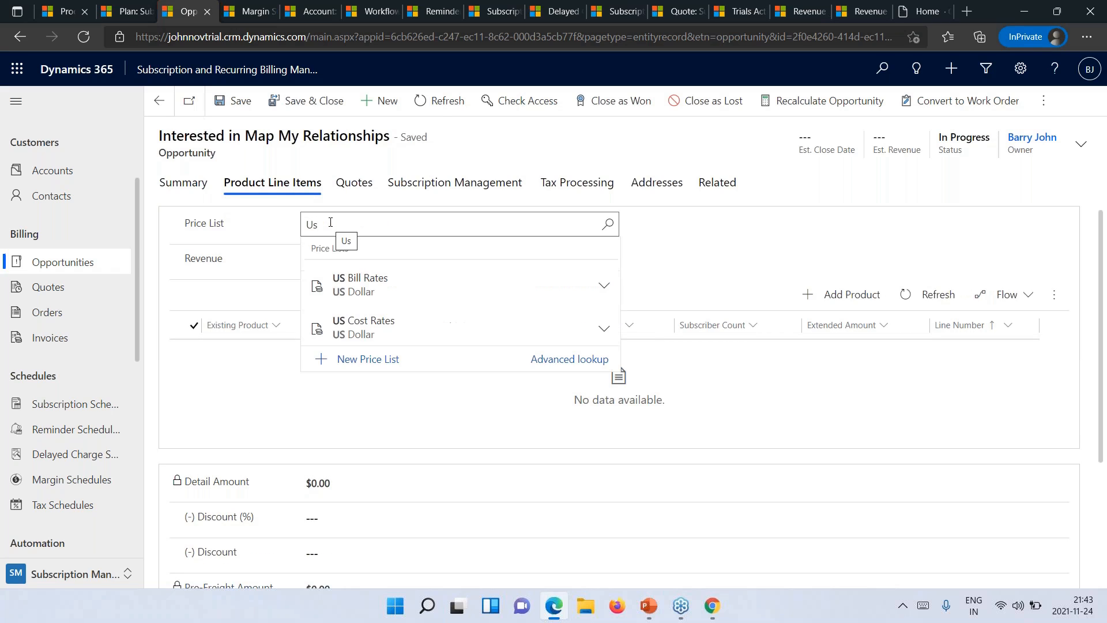
click(379, 291)
click(378, 259)
click(364, 295)
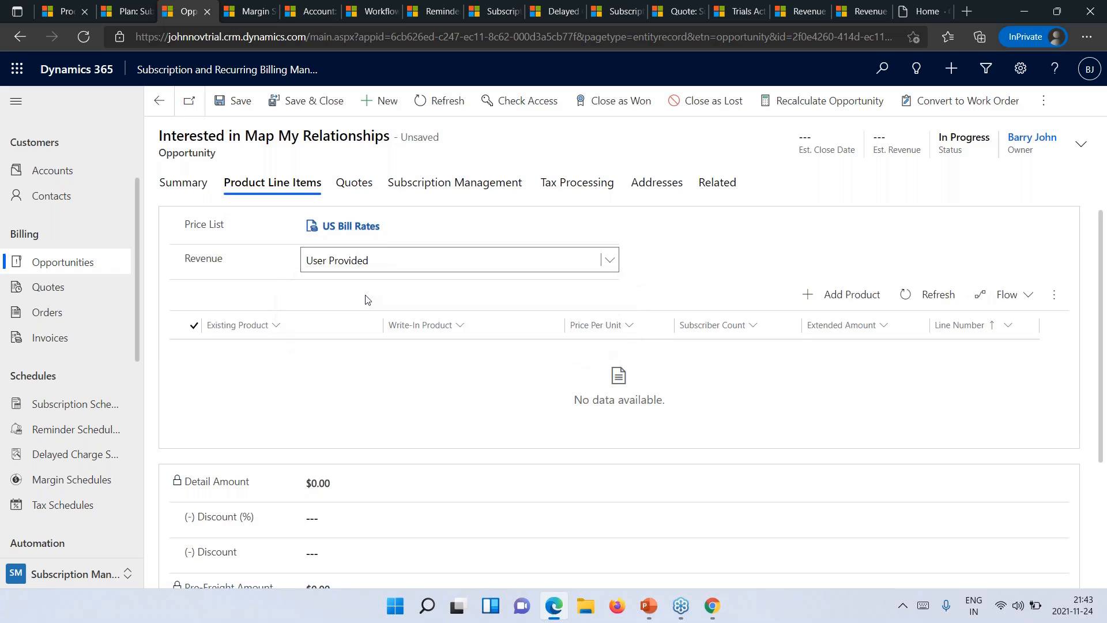
- Start adding a product to the opportunity, set Show Subscription Fields to Yes, and review the subscription fields
click(841, 300)
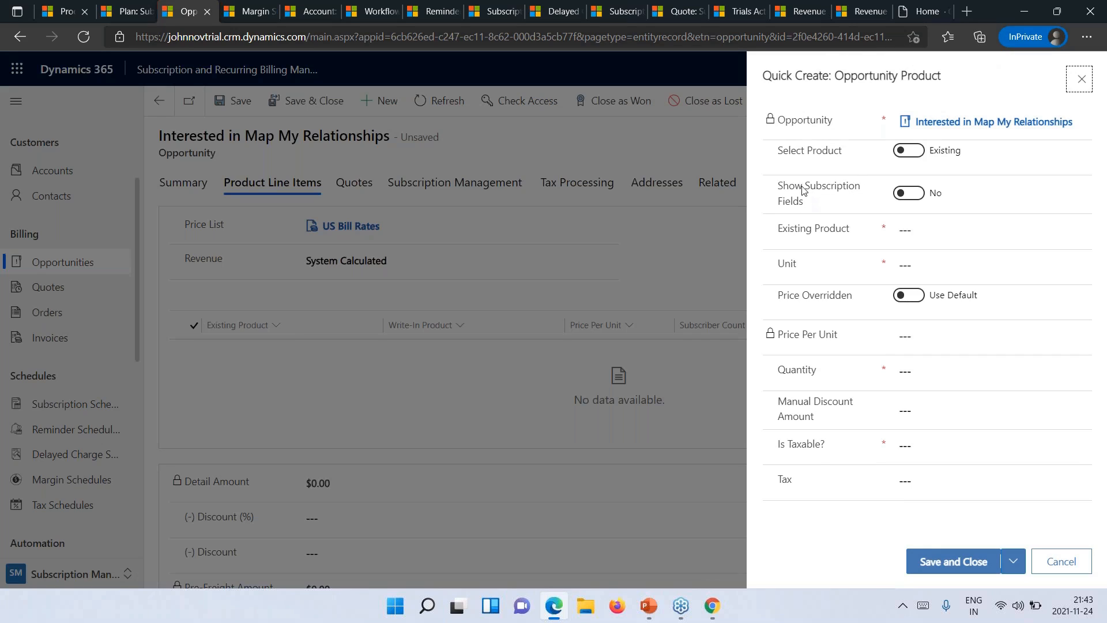
click(911, 195)
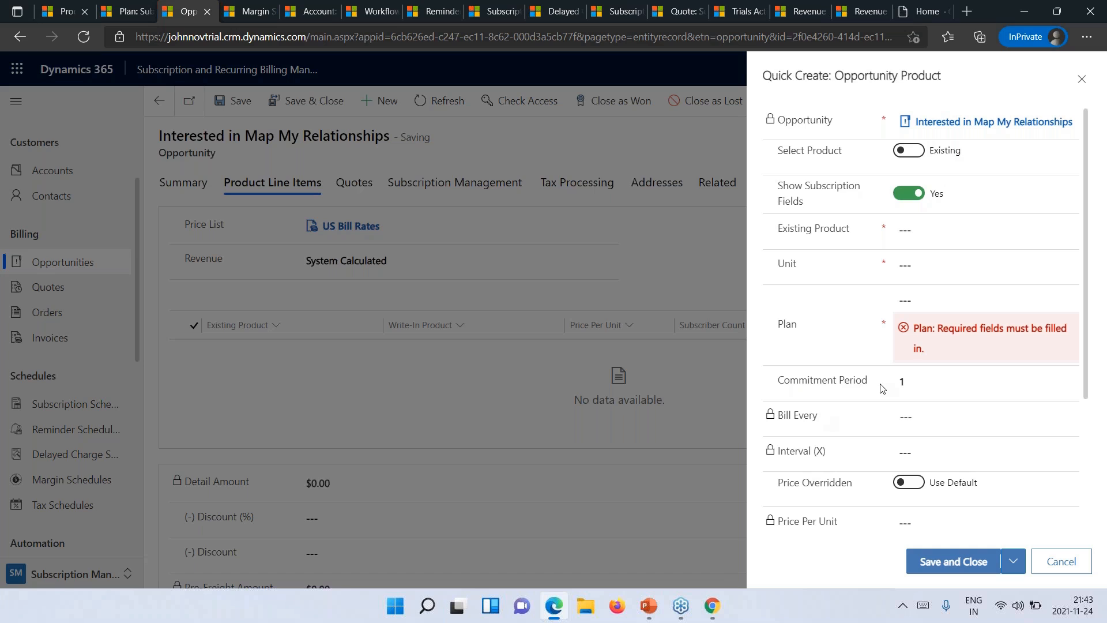
scroll(847, 427, down, 1)
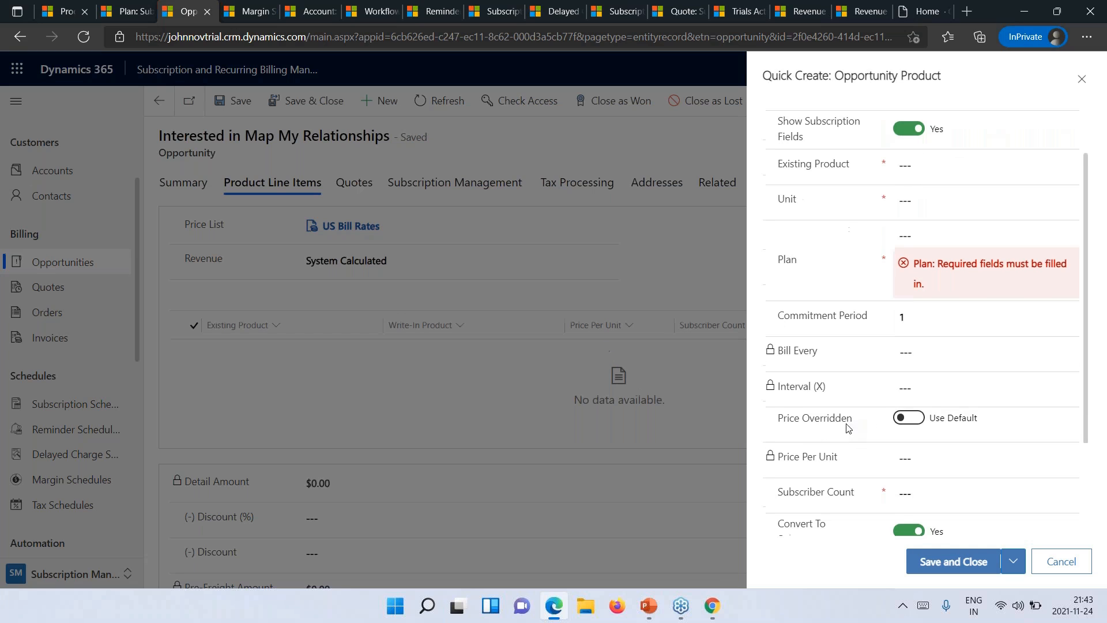
mouse_move(852, 494)
scroll(852, 495, up, 1)
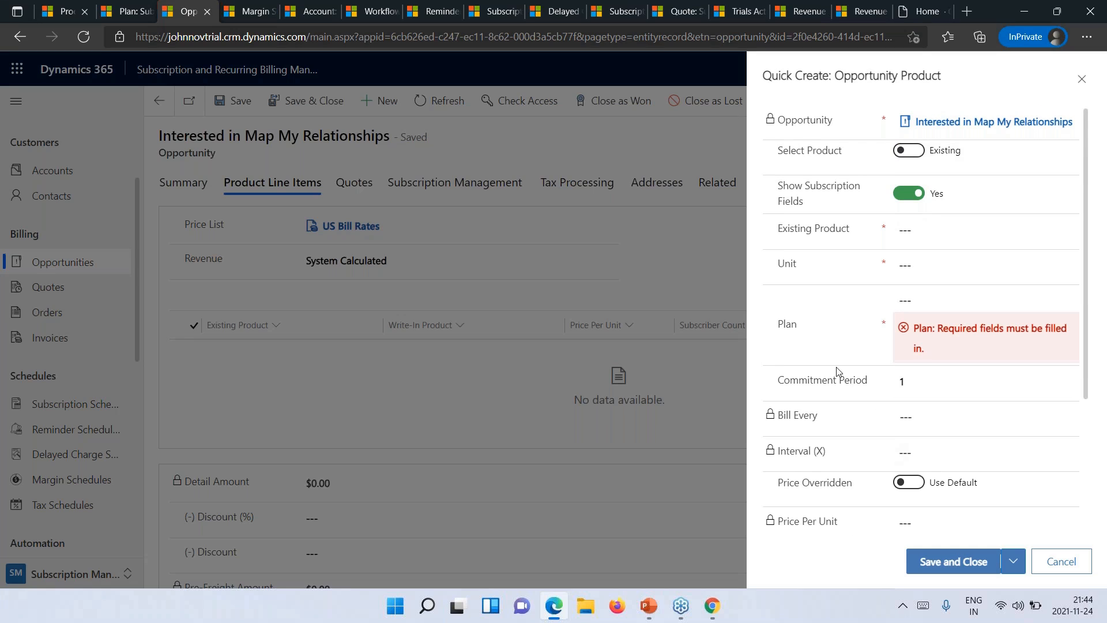
- Choose MapMyRelationships as the existing product for the opportunity product
click(943, 231)
text(M)
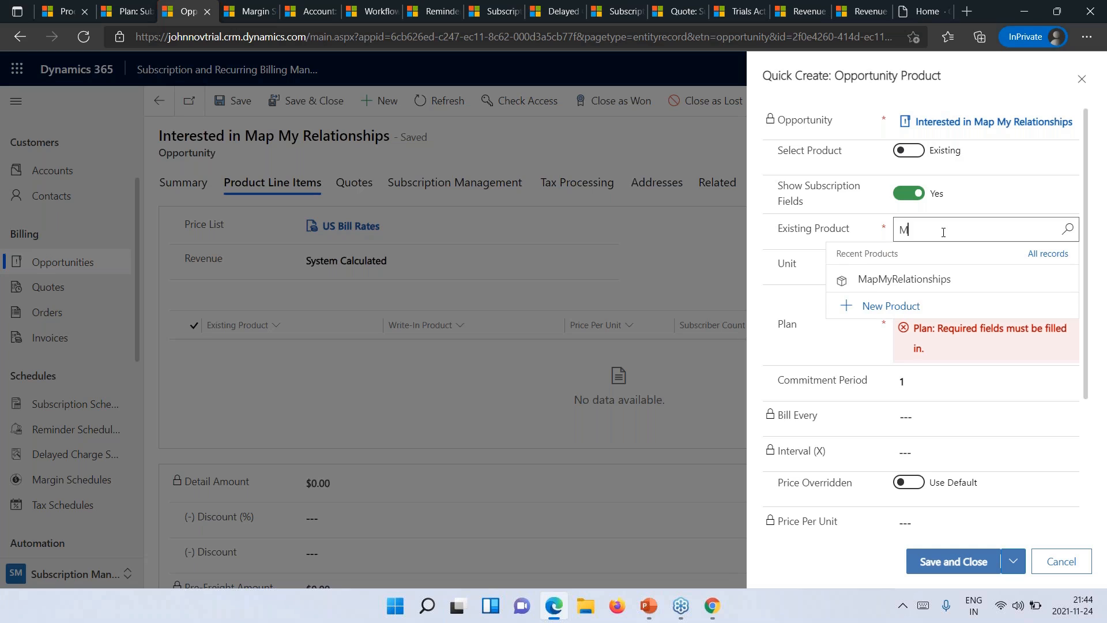
text(ap)
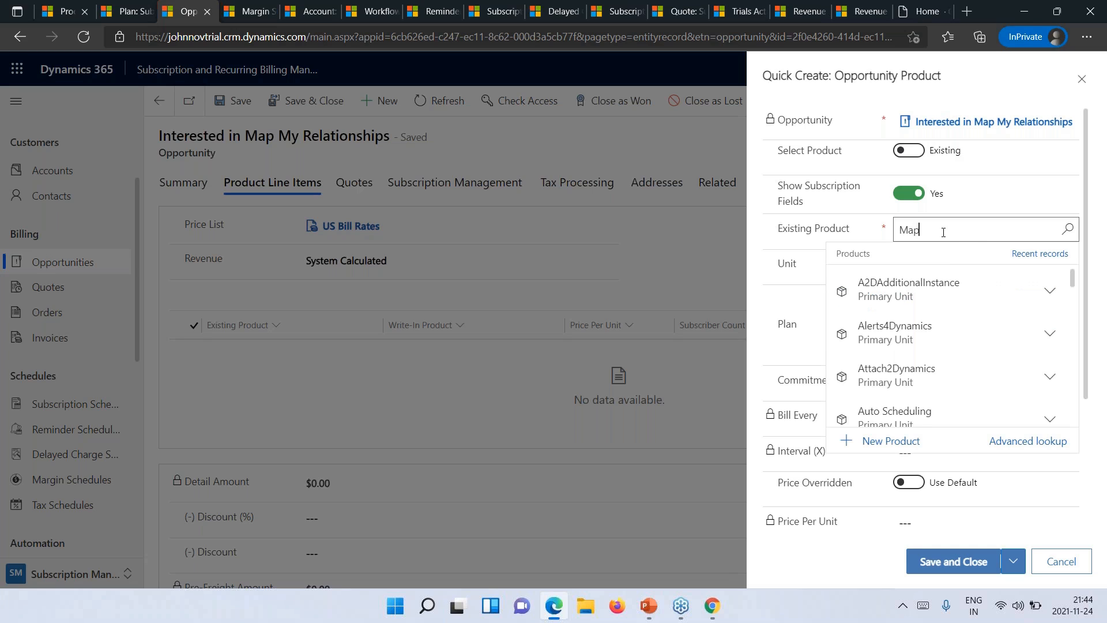
click(904, 333)
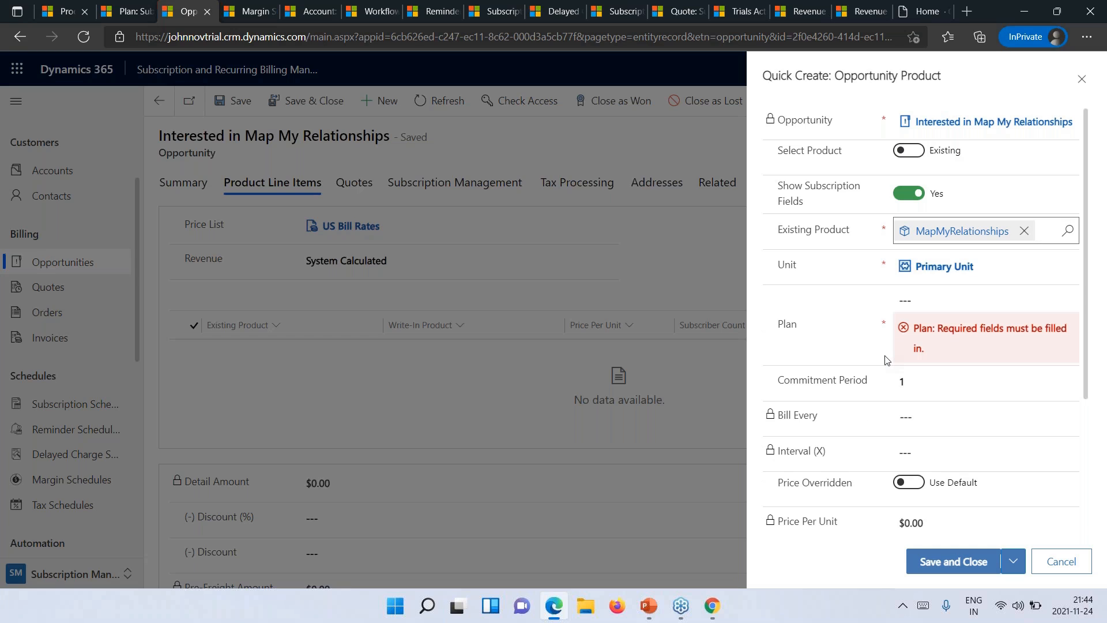
- Set the opportunity product's plan to Map My Relationship 1 Year Stairstep_New_USD
click(941, 298)
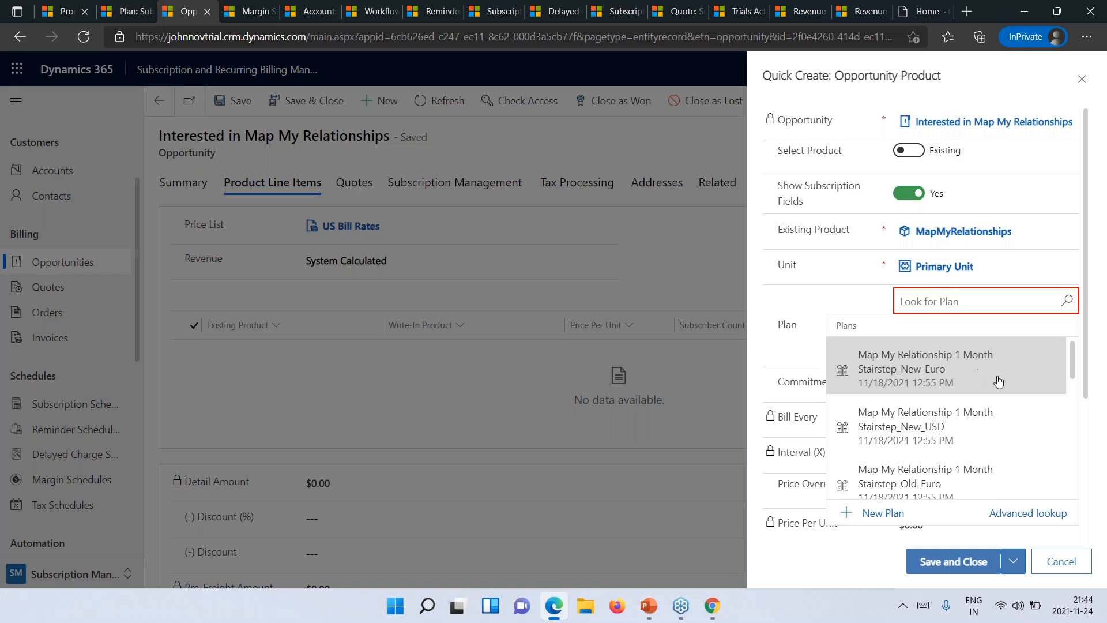
scroll(923, 398, down, 1)
scroll(965, 426, down, 3)
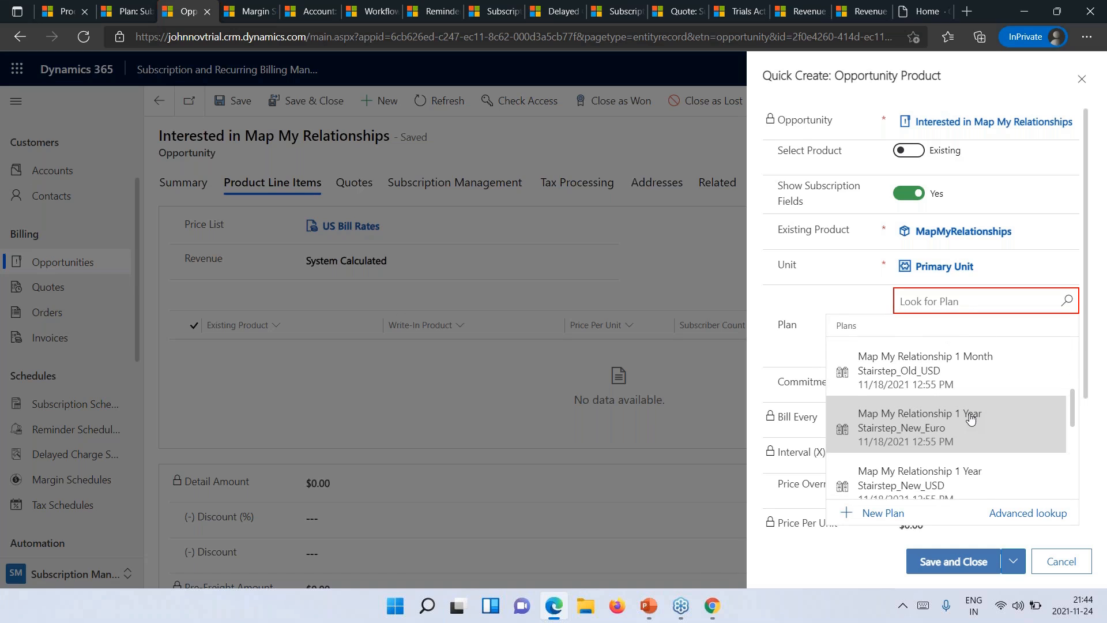
scroll(970, 419, down, 5)
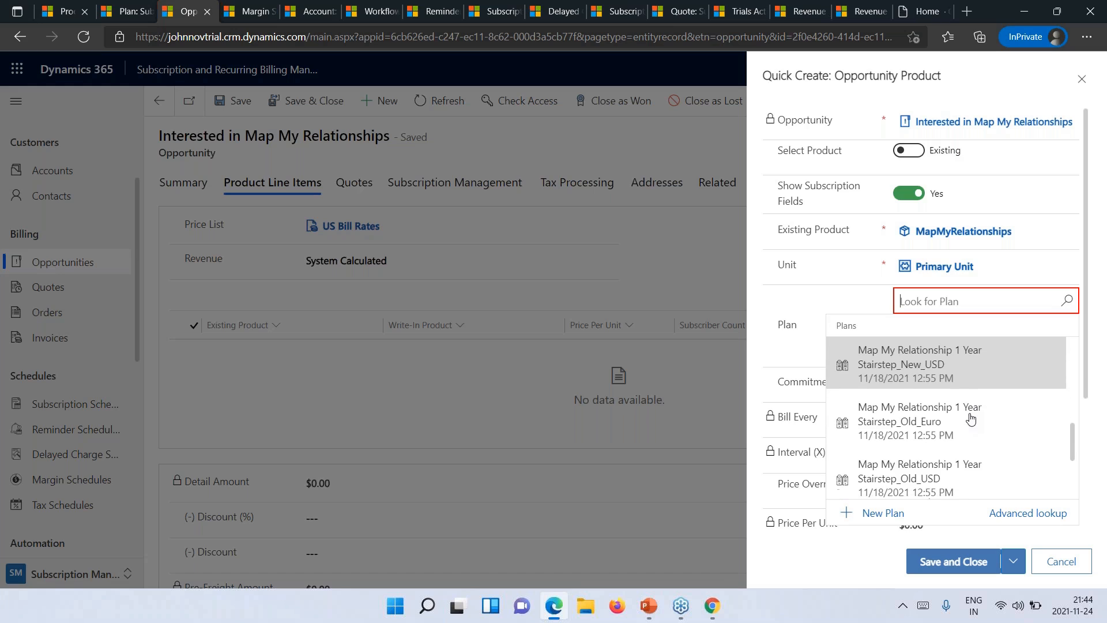
scroll(970, 418, down, 2)
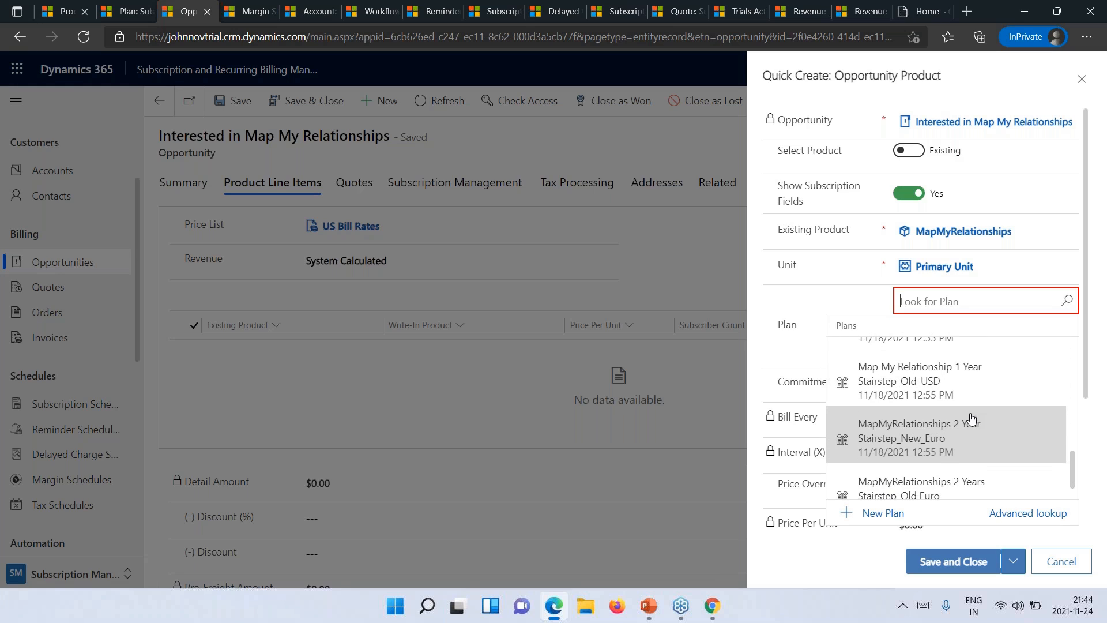
scroll(967, 433, up, 2)
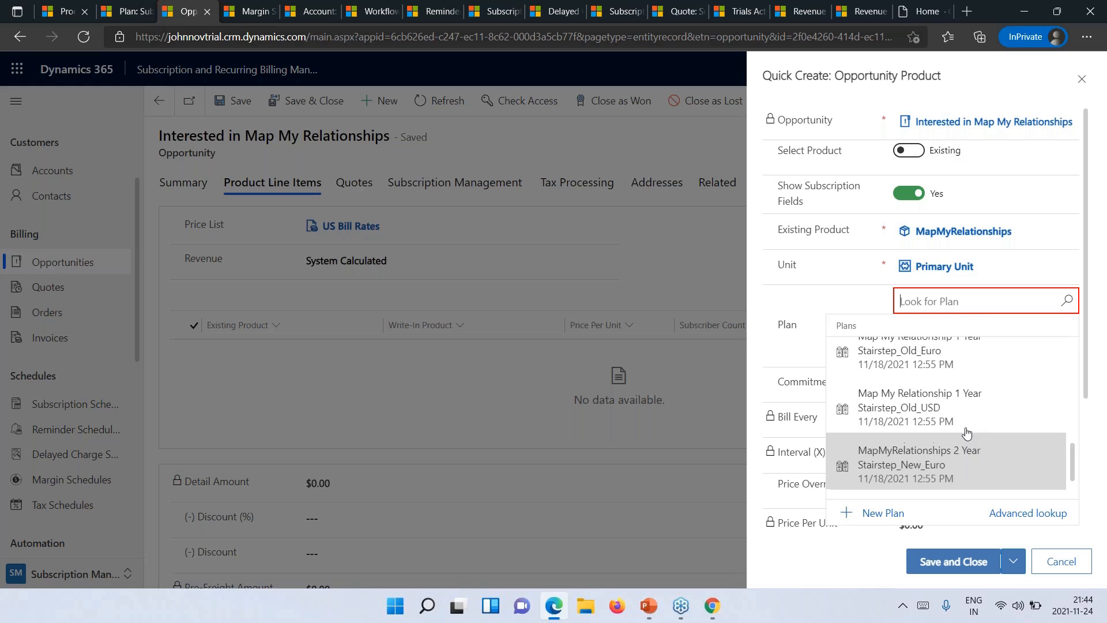
scroll(966, 433, up, 2)
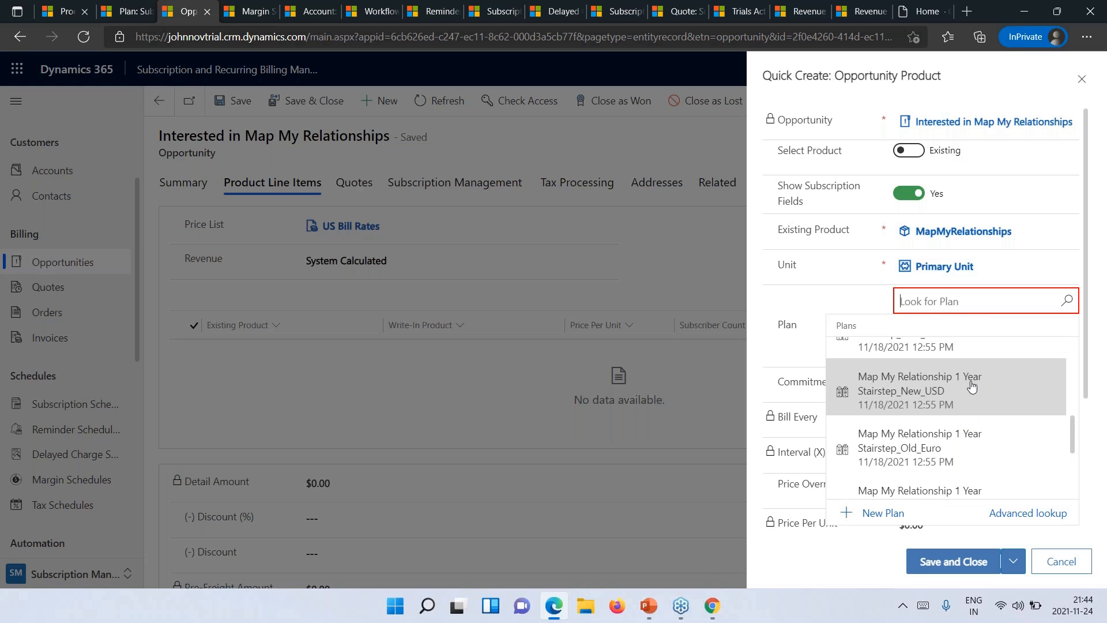
click(938, 398)
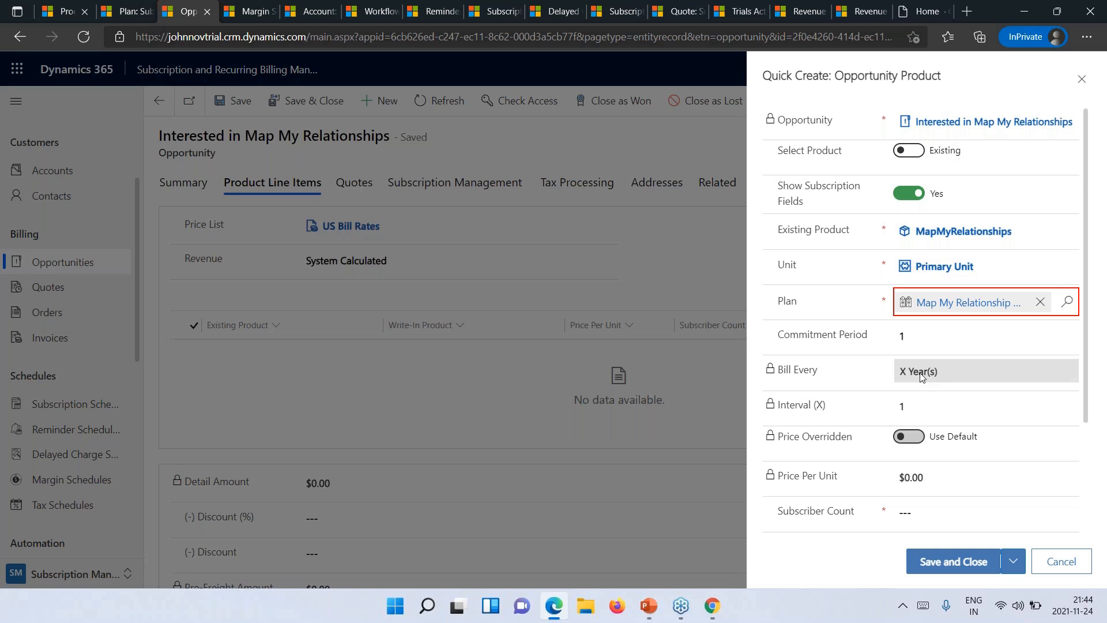
- Set Subscriber Count to 50 and Is Taxable? to No, then save and close the opportunity product
mouse_move(833, 337)
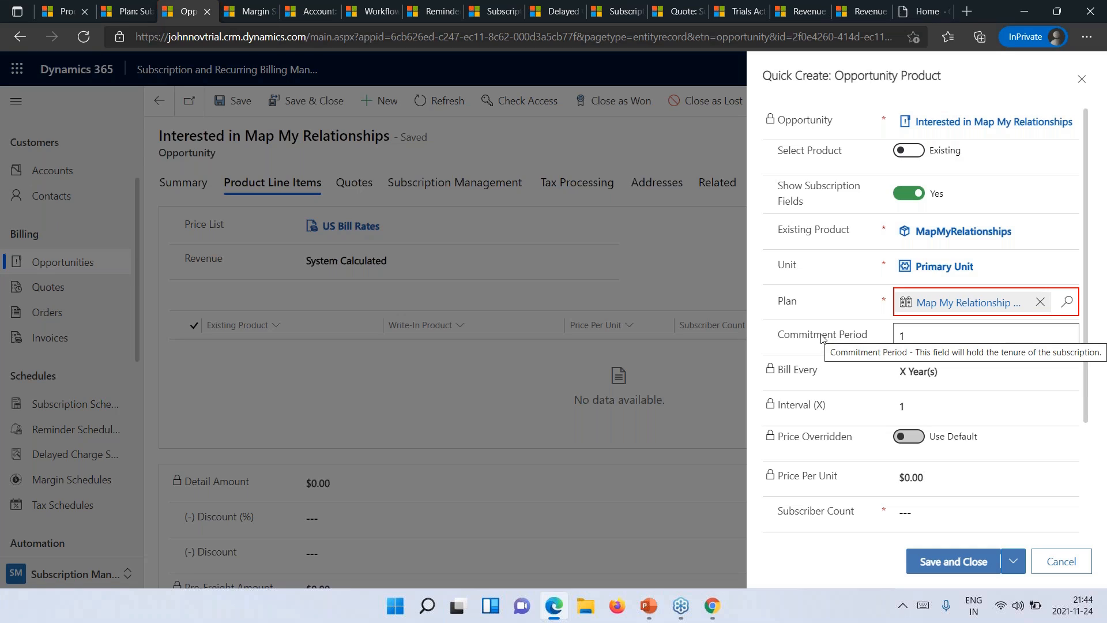
click(822, 339)
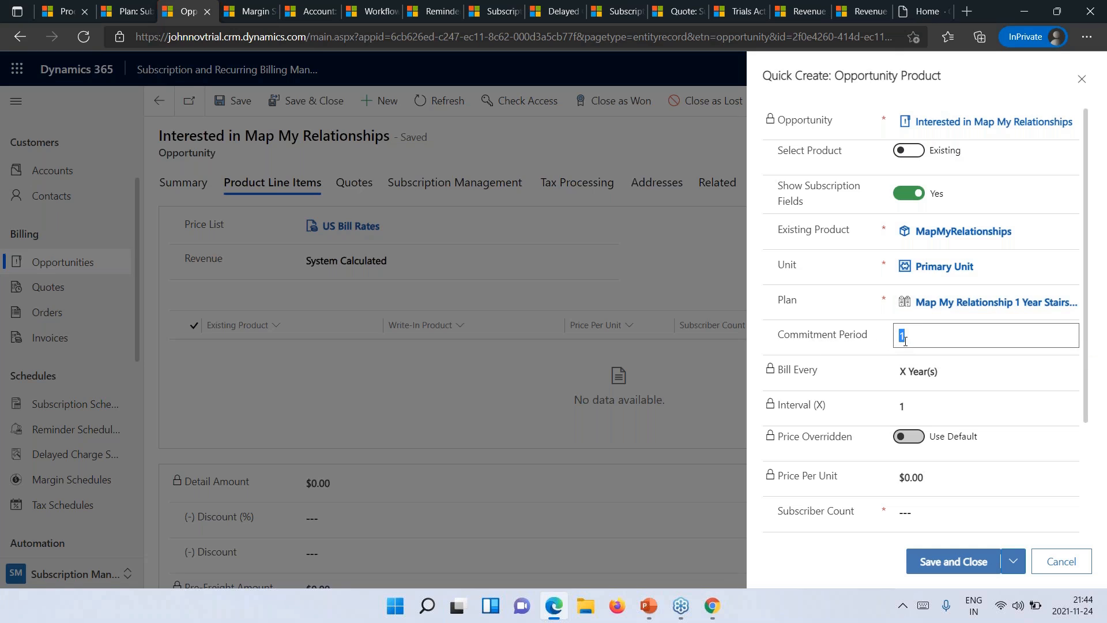
scroll(971, 346, down, 1)
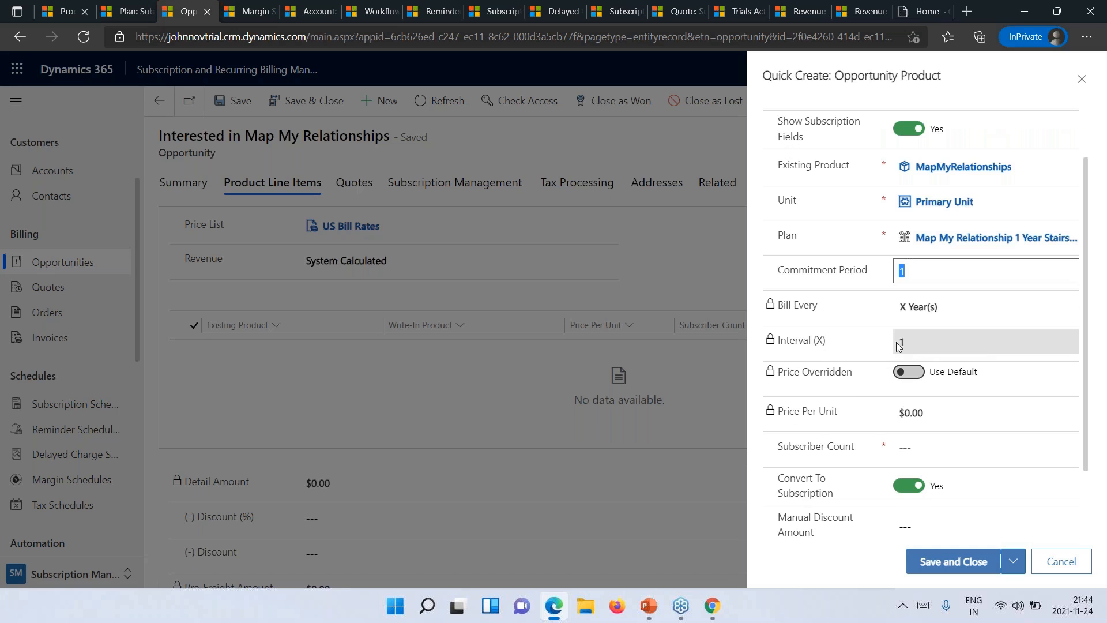
click(928, 453)
text(50)
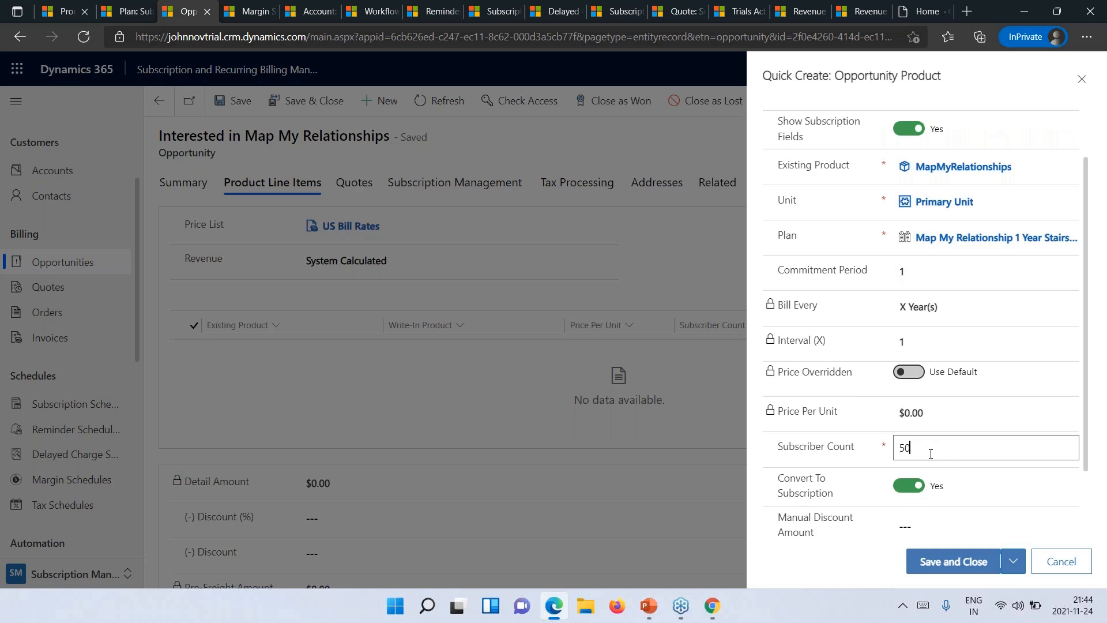
scroll(928, 453, down, 1)
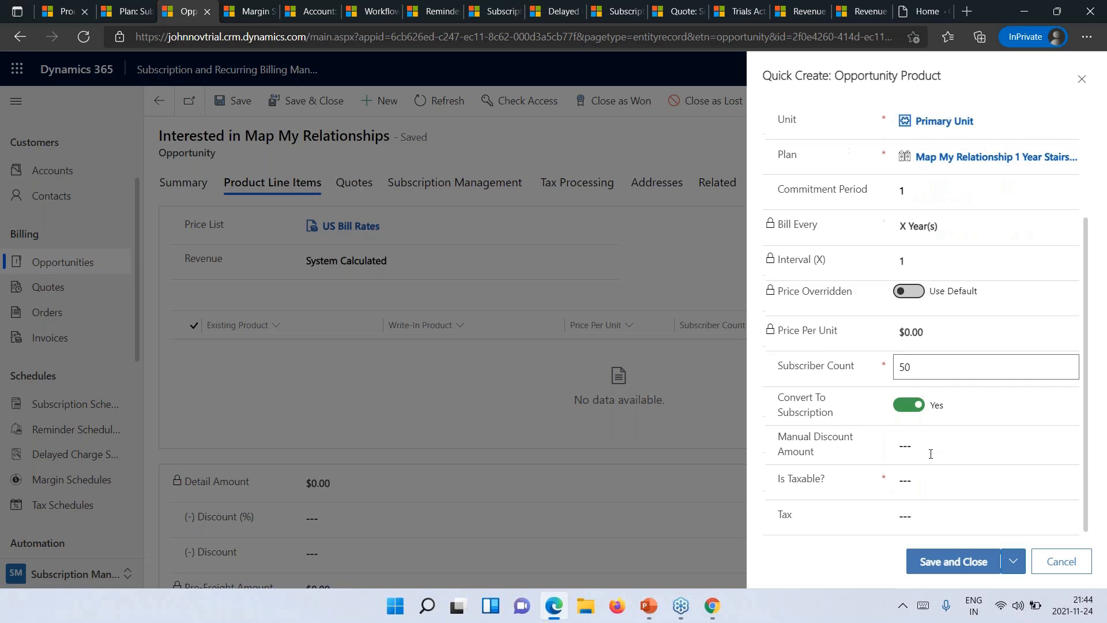
click(926, 482)
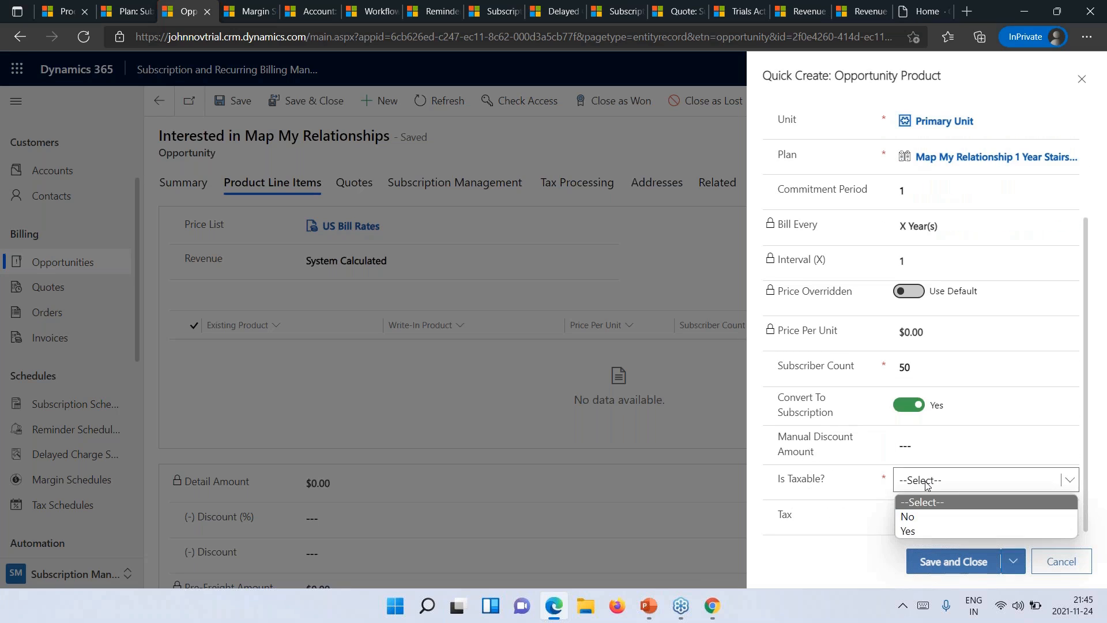
click(919, 518)
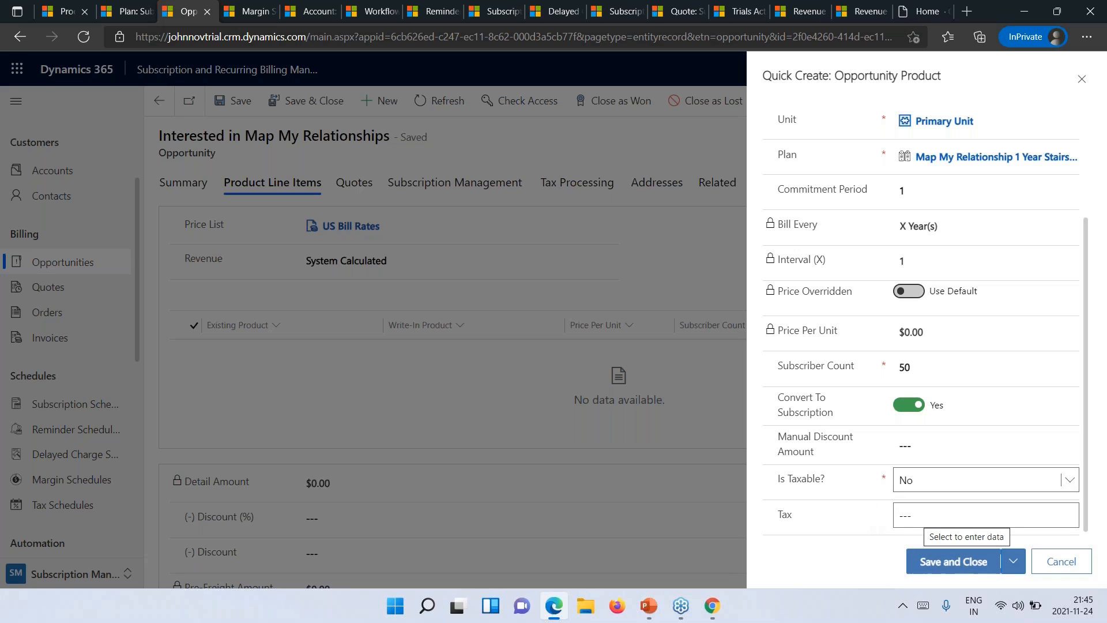
click(954, 567)
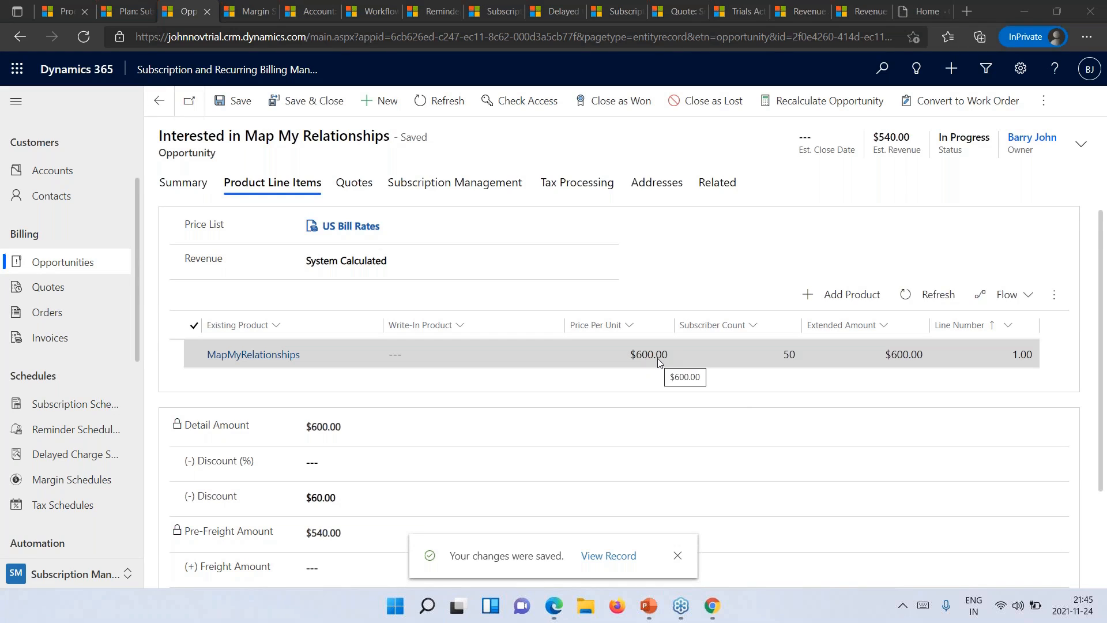
- Review the opportunity's product amounts and discount, and save the record
scroll(527, 354, down, 1)
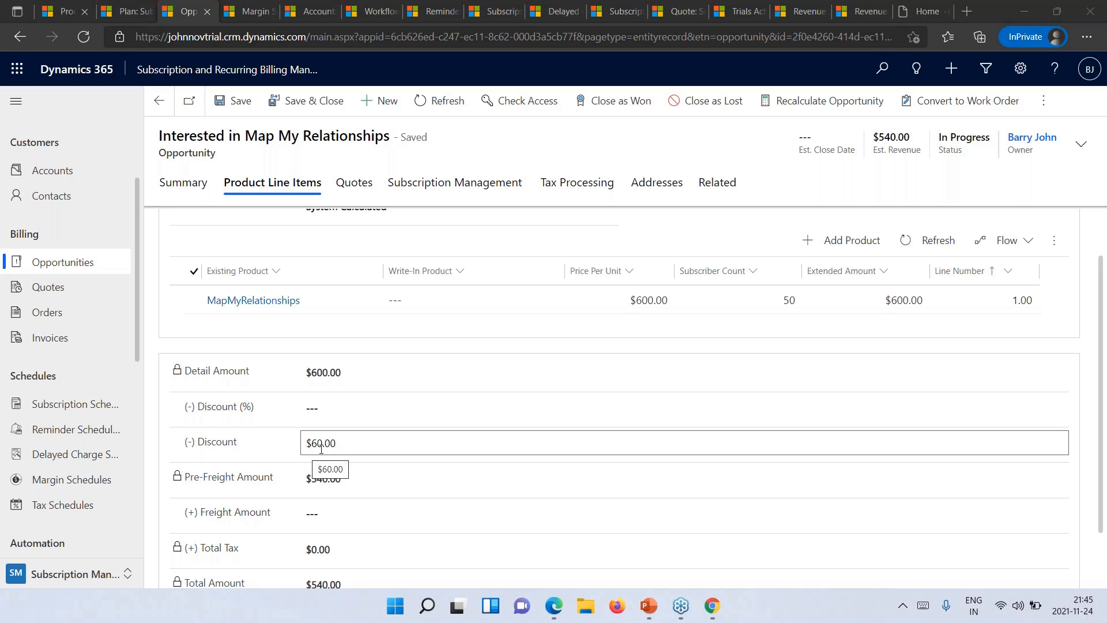
scroll(511, 340, up, 1)
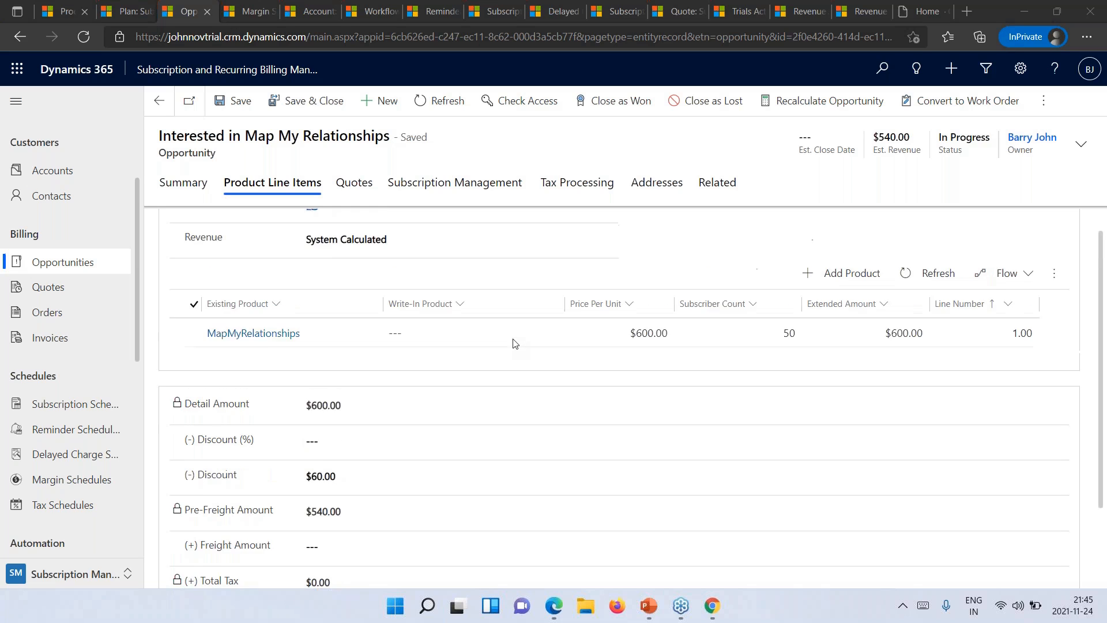
click(232, 100)
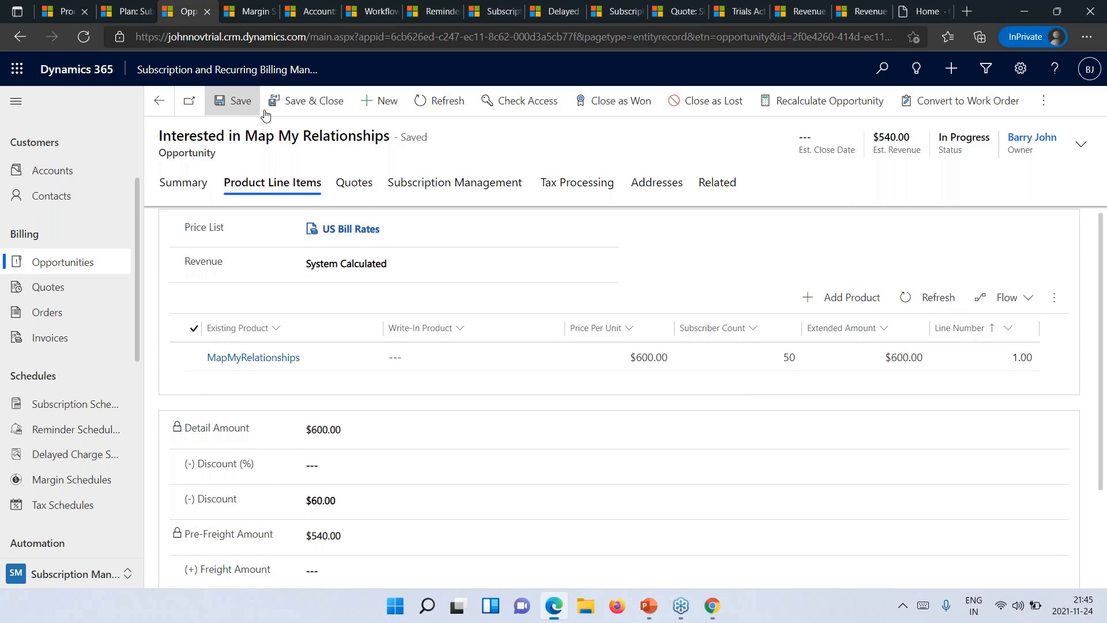
- Create a new quote from the opportunity and activate it
click(365, 185)
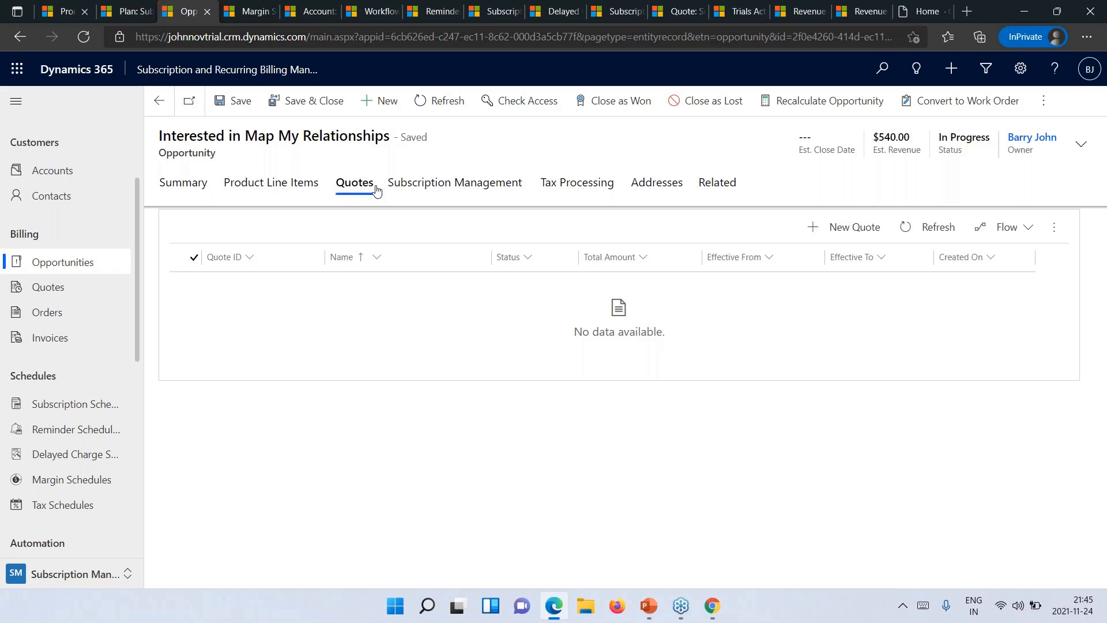
click(849, 238)
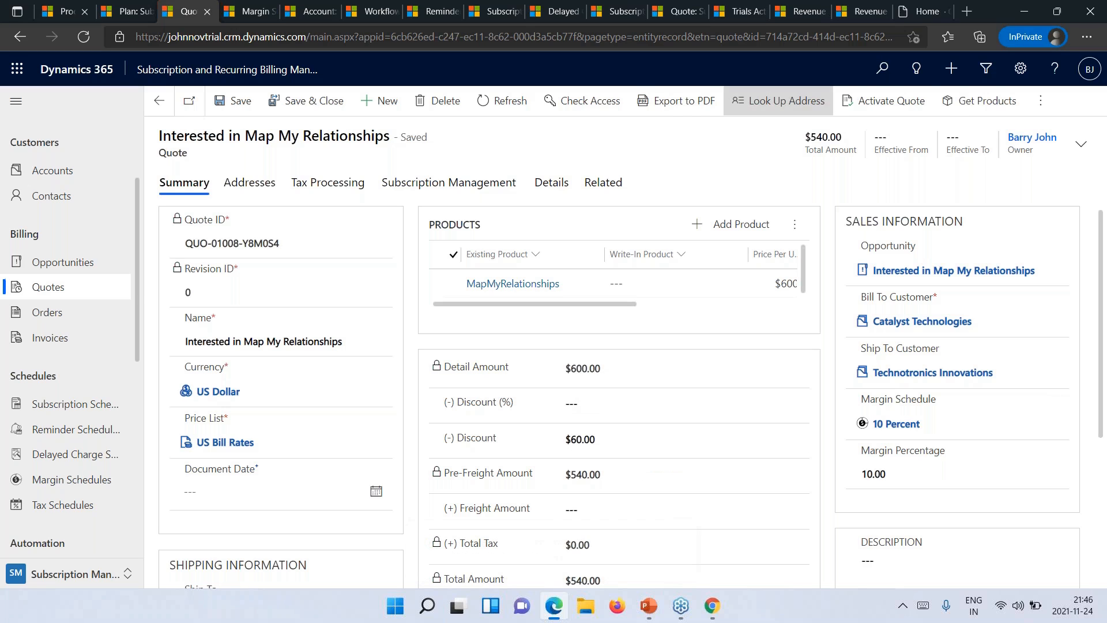
click(886, 109)
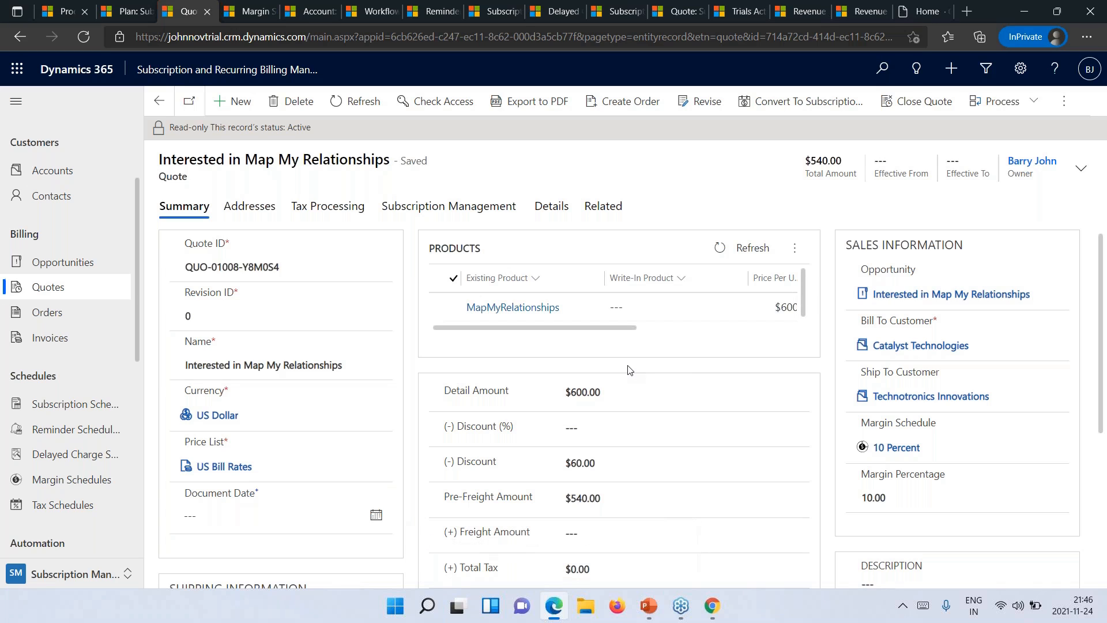
- Convert the active quote to a subscription and review the resulting schedule's subscription lines and details
click(801, 107)
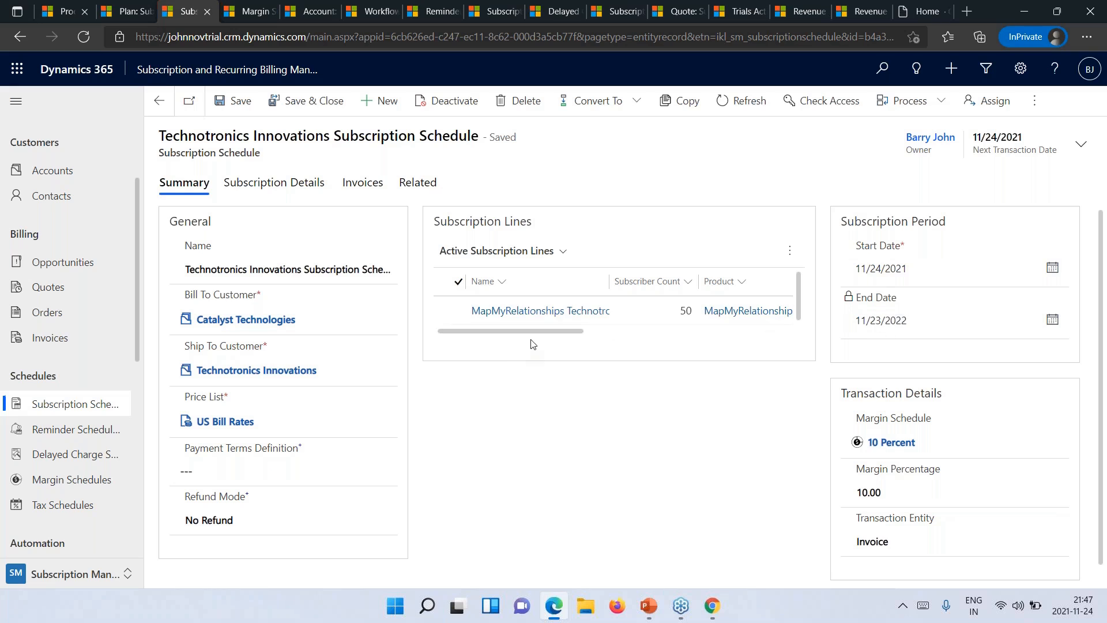
mouse_move(536, 333)
mouse_down()
mouse_move(760, 341)
mouse_move(552, 336)
mouse_up()
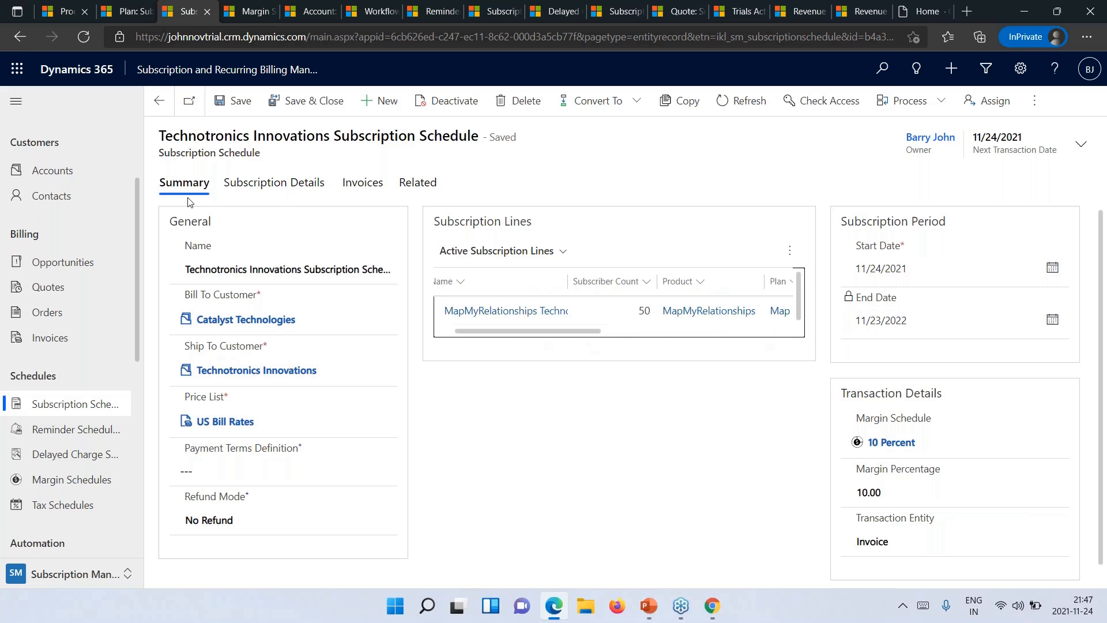
click(276, 183)
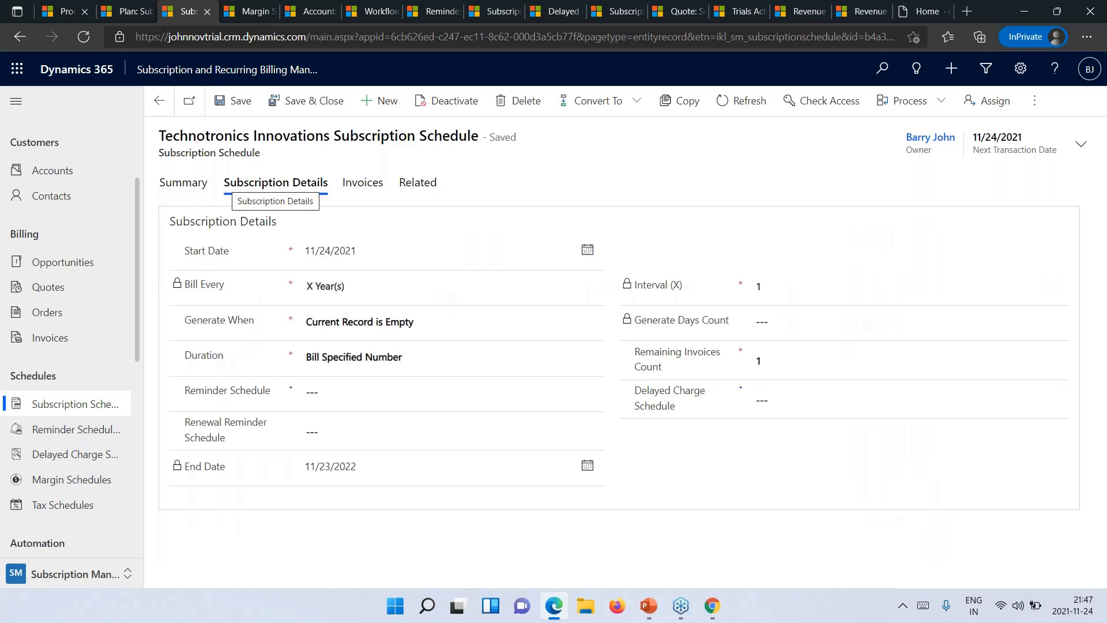
mouse_move(209, 258)
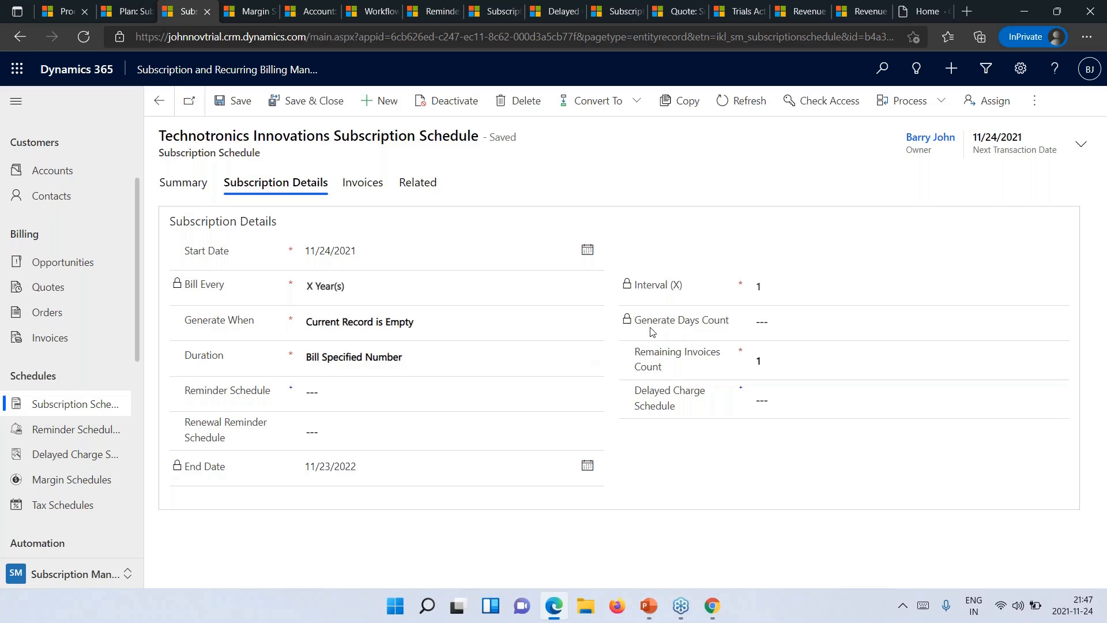
- Try Generate When as Number of Days before Next Transaction Date with a days count of 5, and restore it to Current Record is Empty
mouse_move(708, 329)
click(399, 322)
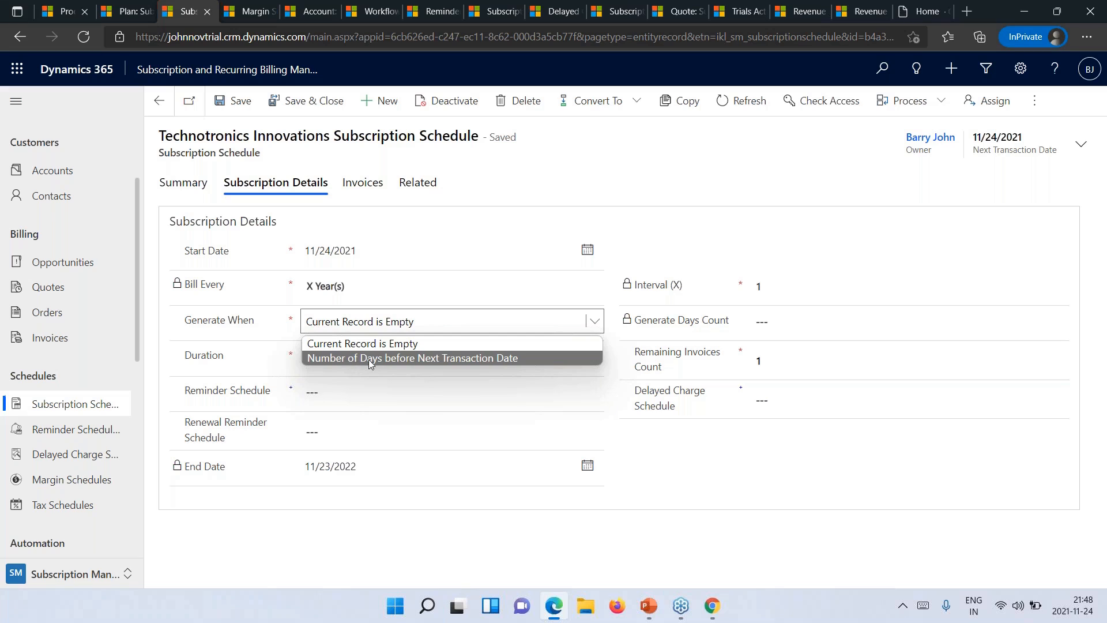
click(392, 358)
click(786, 323)
text(5)
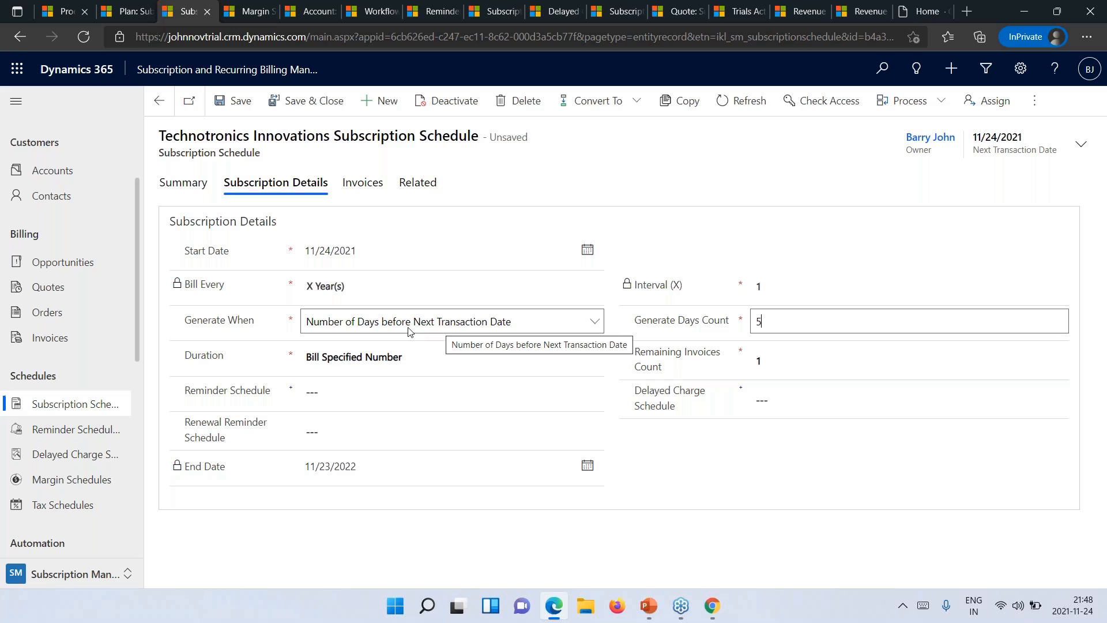
click(471, 324)
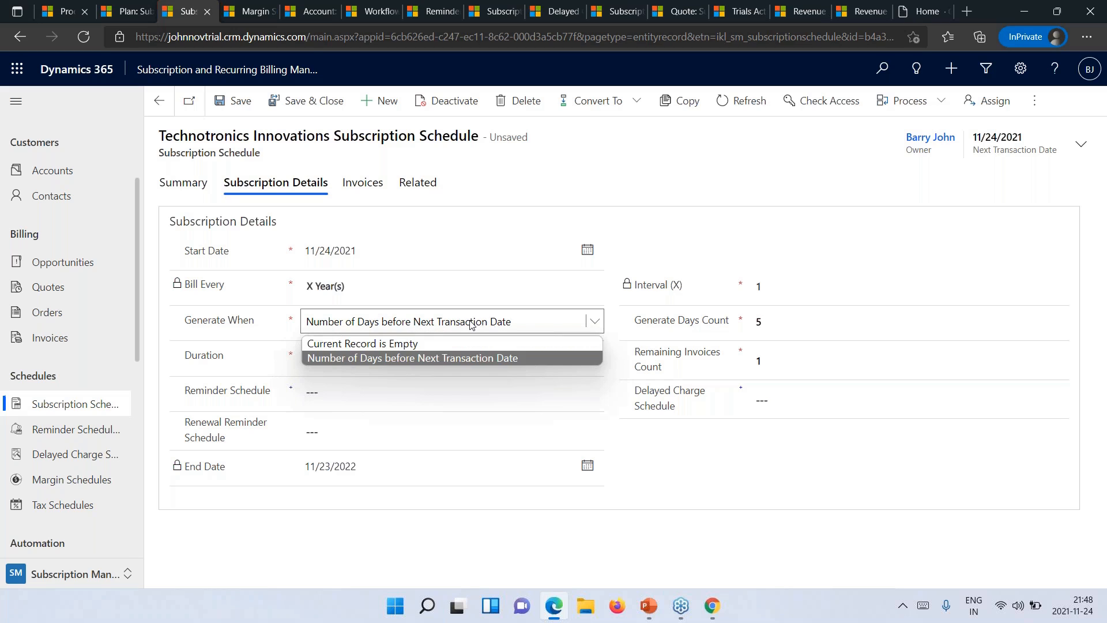
click(368, 346)
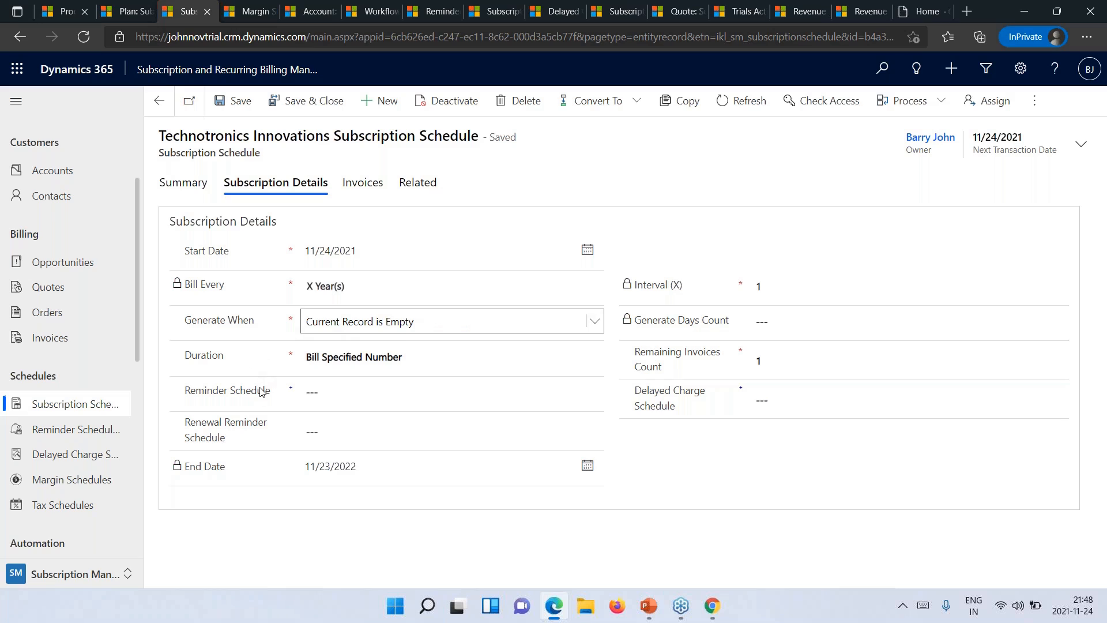
- Assign E-mail Reminder as the subscription schedule's Reminder Schedule
click(326, 396)
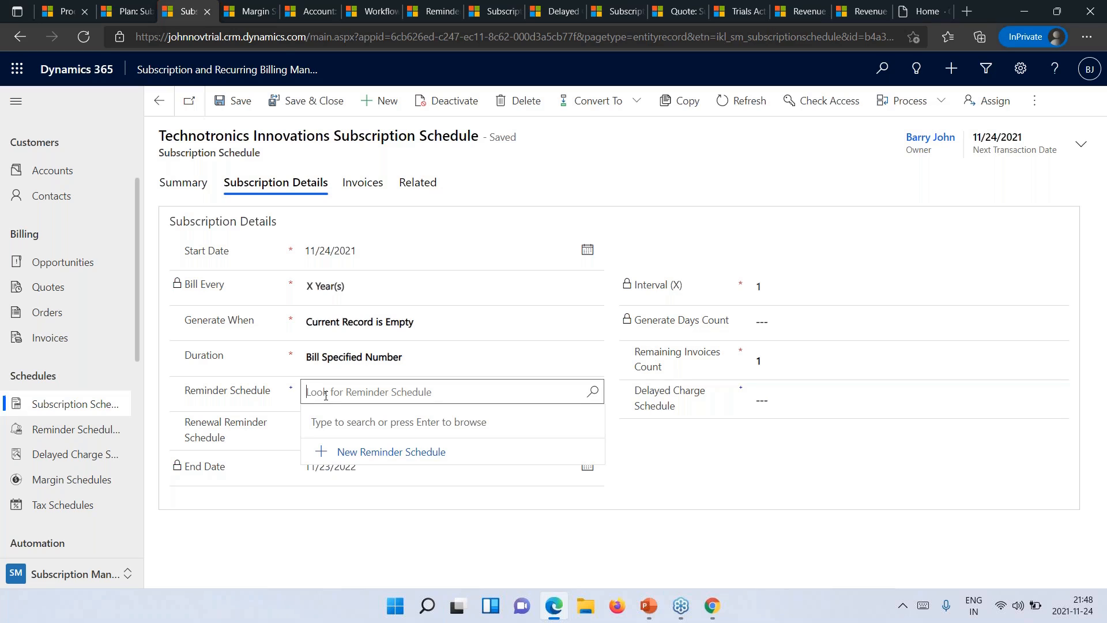
text(E)
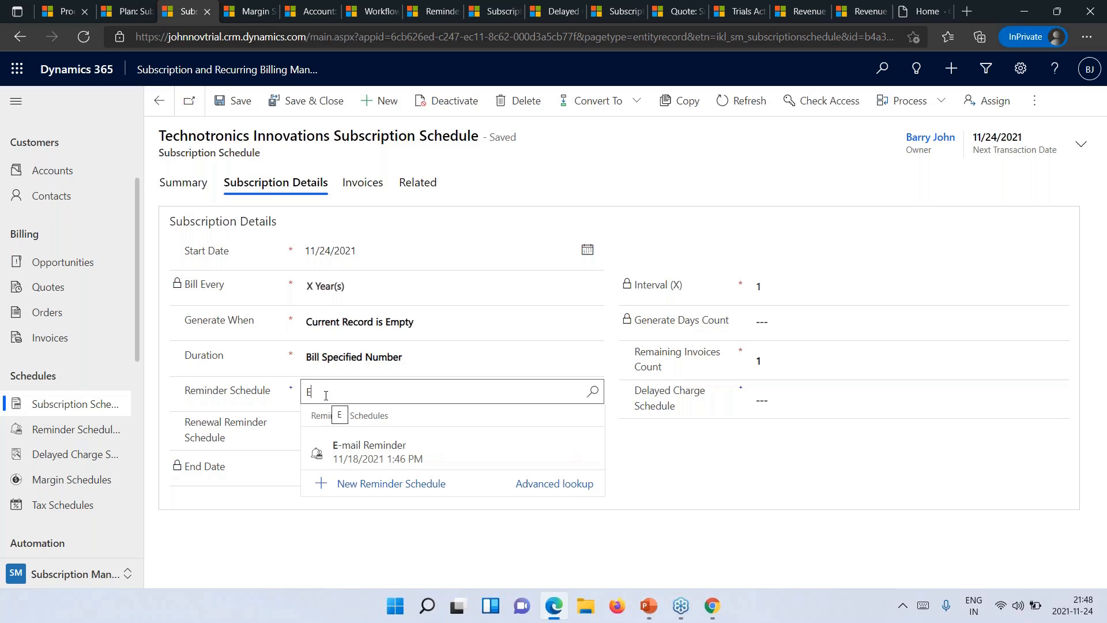
click(406, 452)
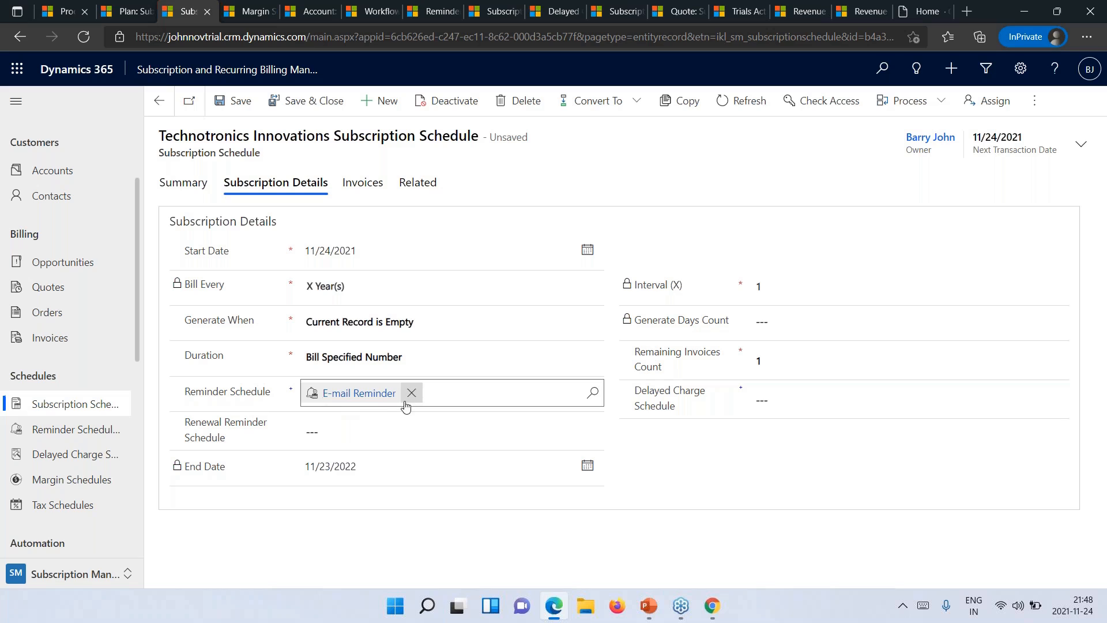
- Assign 10 Percent as the Delayed Charge Schedule and Renewal Reminder as the Renewal Reminder Schedule, and save the subscription schedule
click(779, 399)
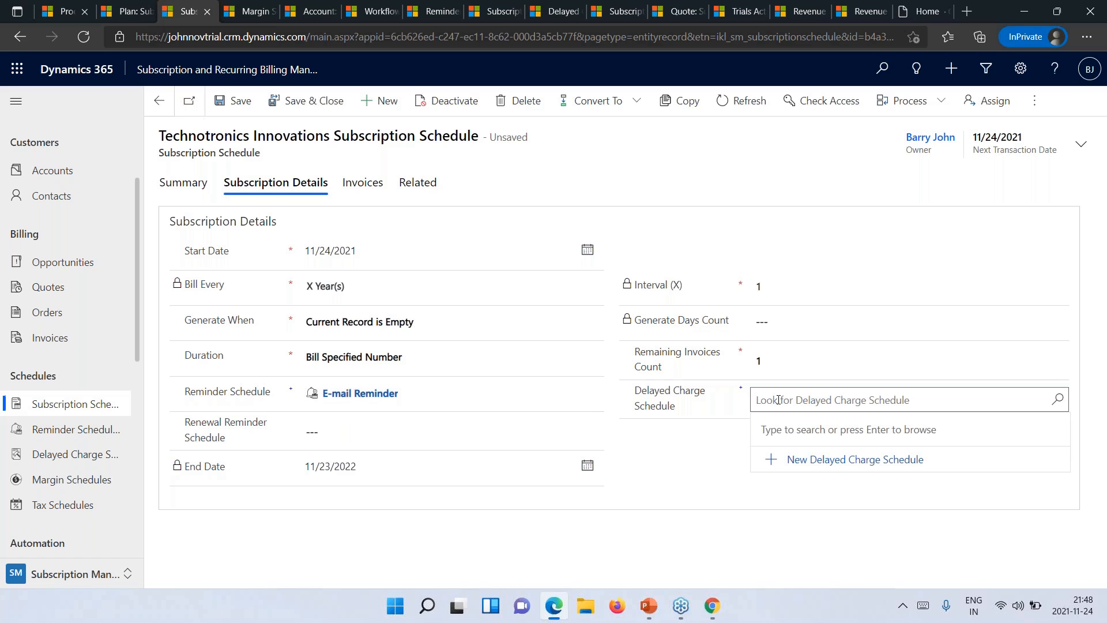
text(10)
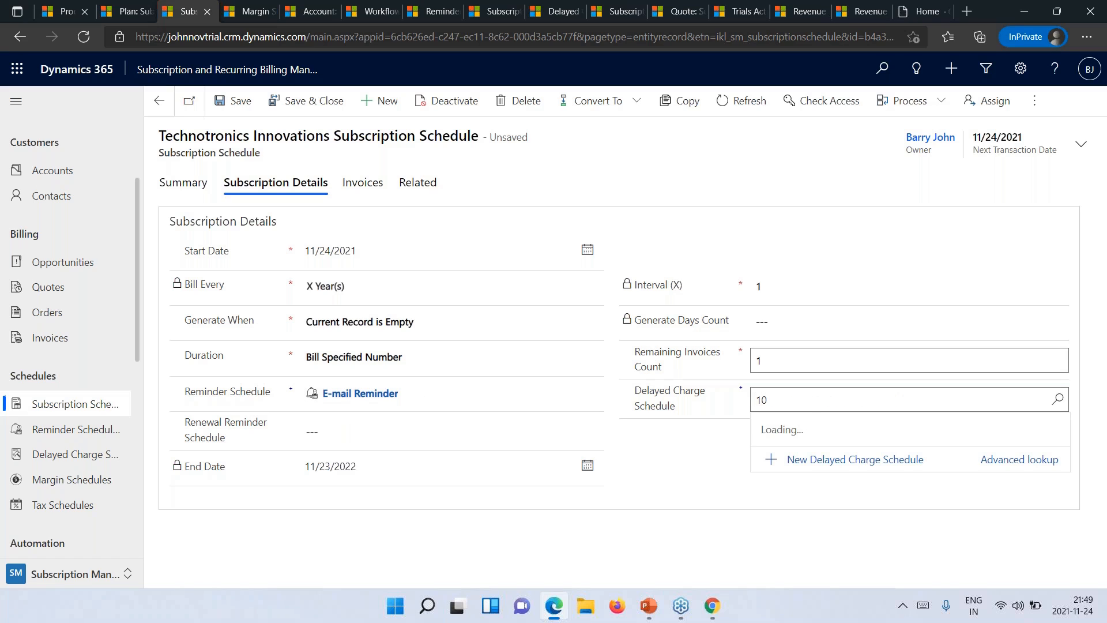
click(904, 461)
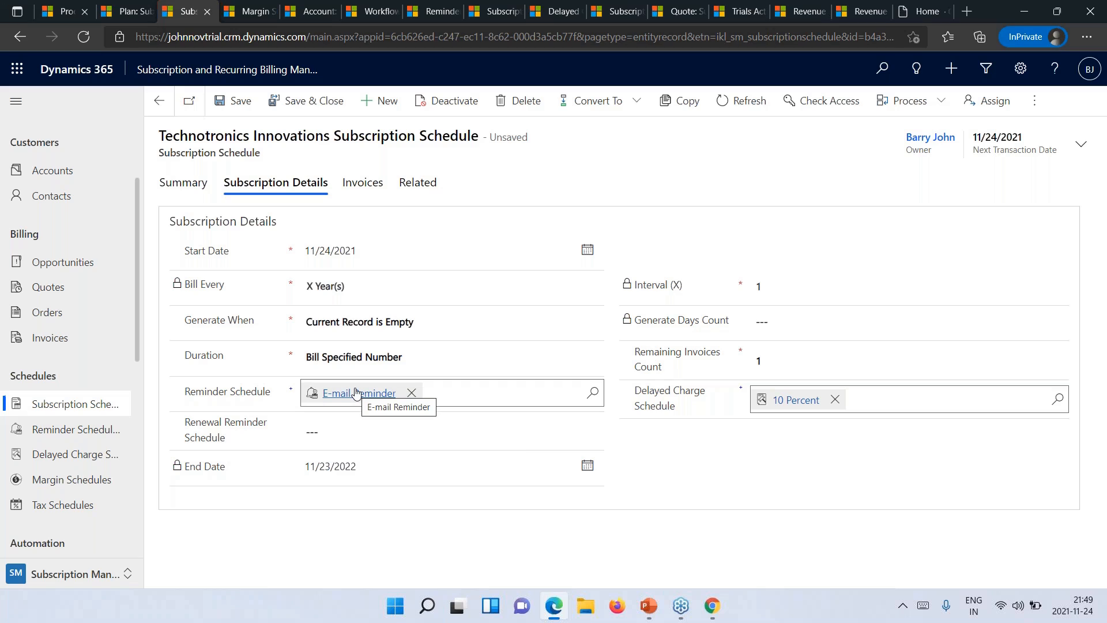
drag(341, 137, 433, 137)
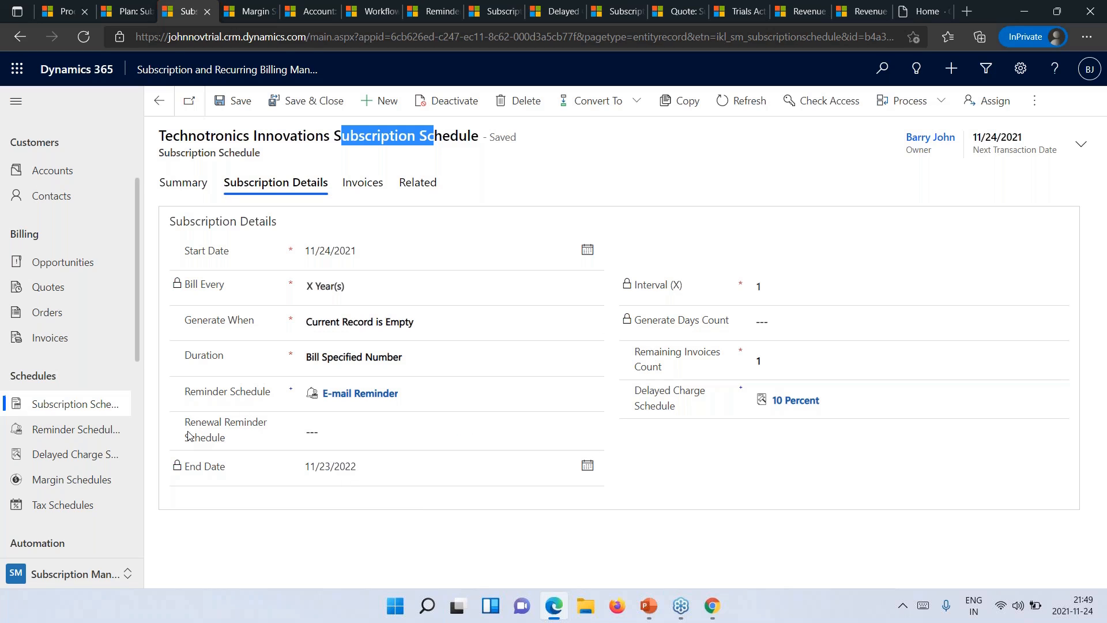
click(365, 425)
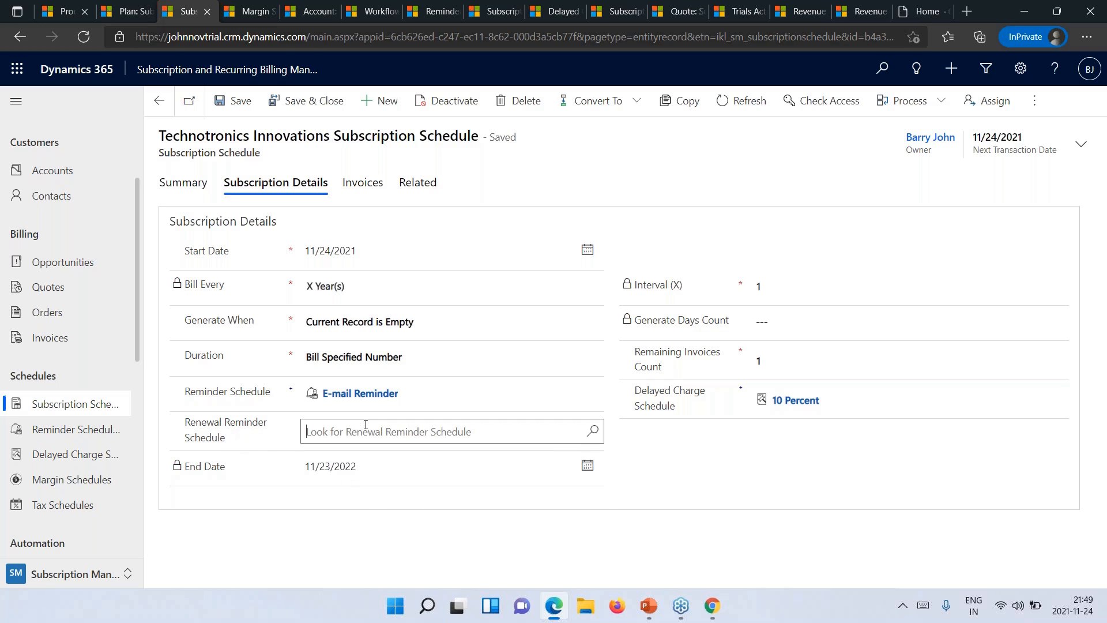
click(380, 508)
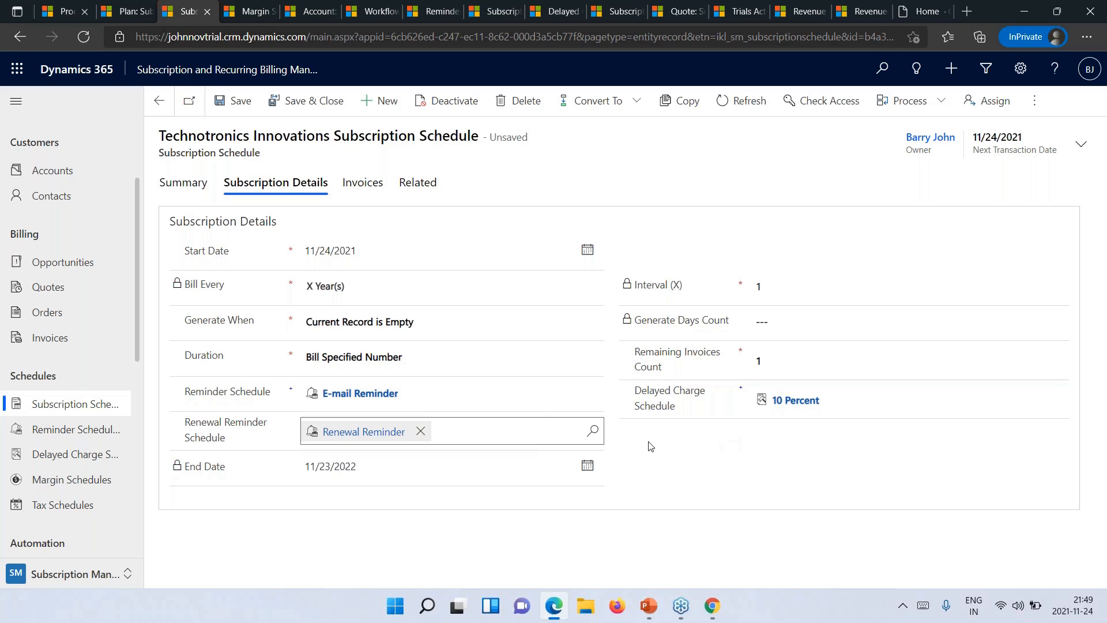
click(247, 113)
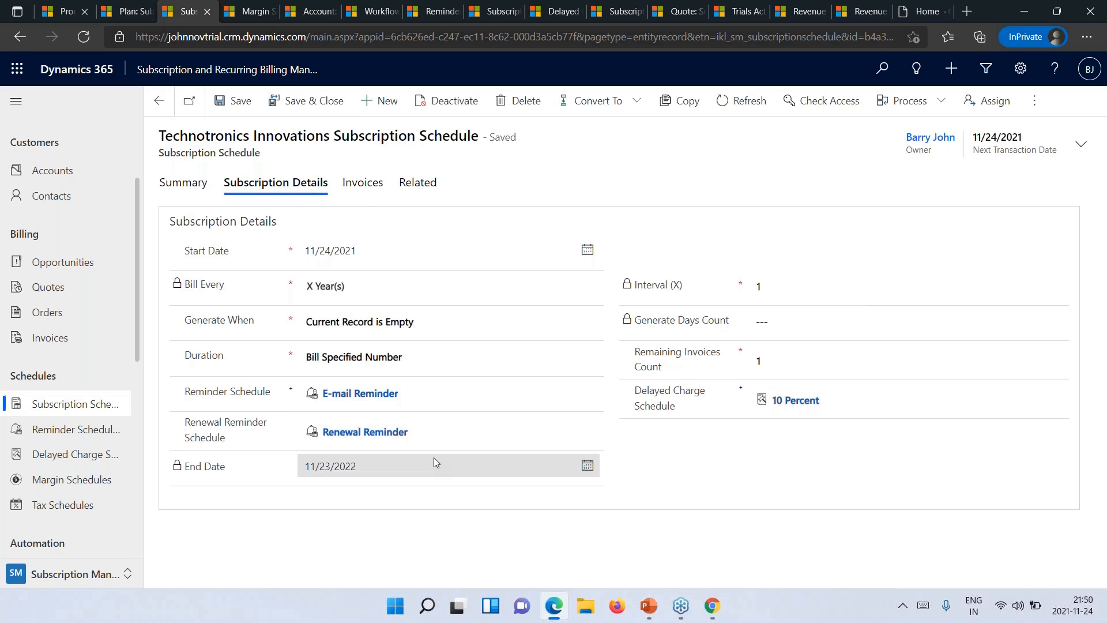
- Check the subscription schedule's invoices and run the SM - Generate Document workflow on the schedule
click(375, 187)
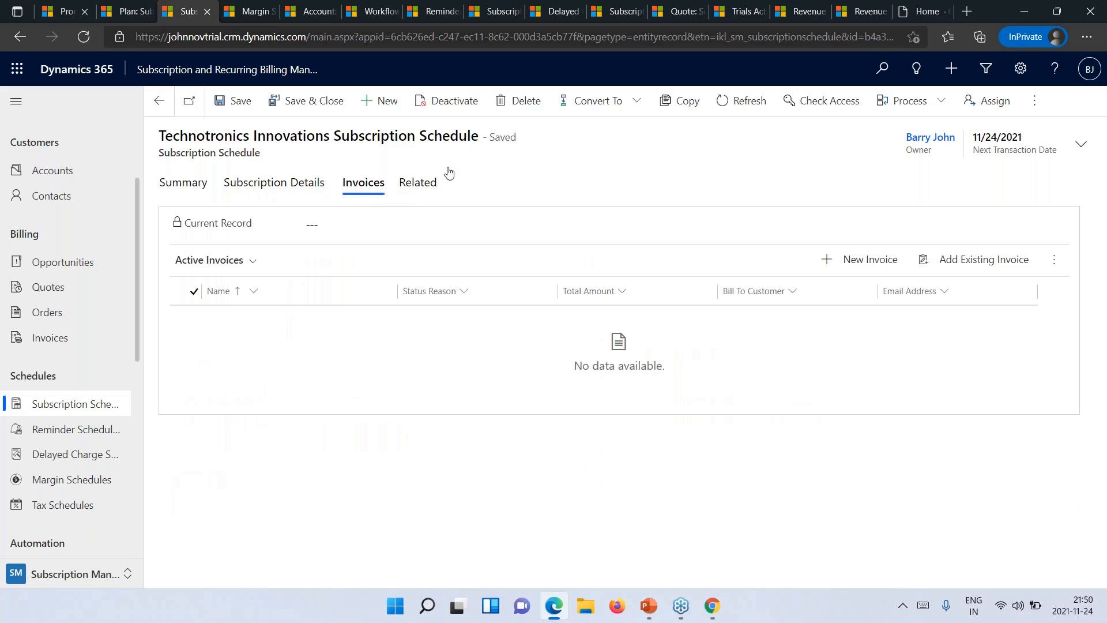
click(1034, 101)
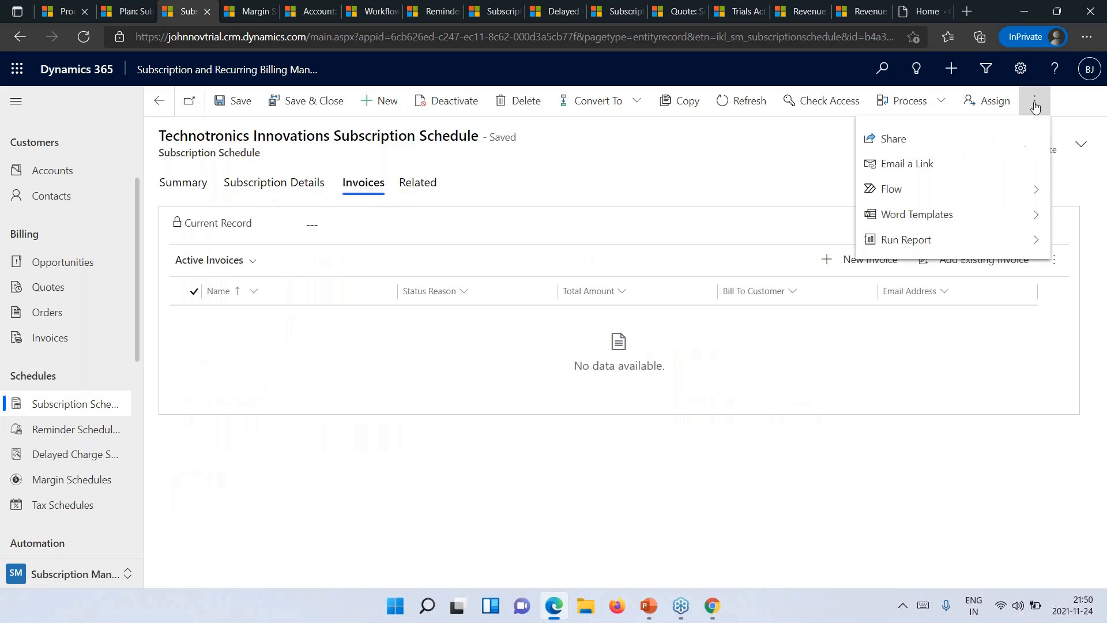
click(953, 201)
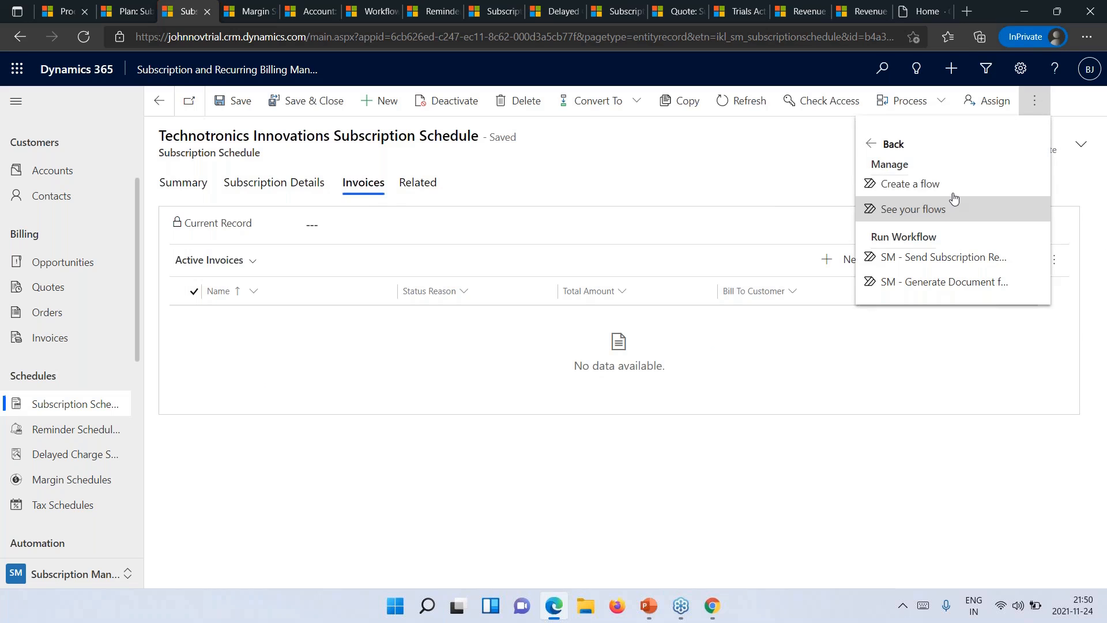
click(968, 282)
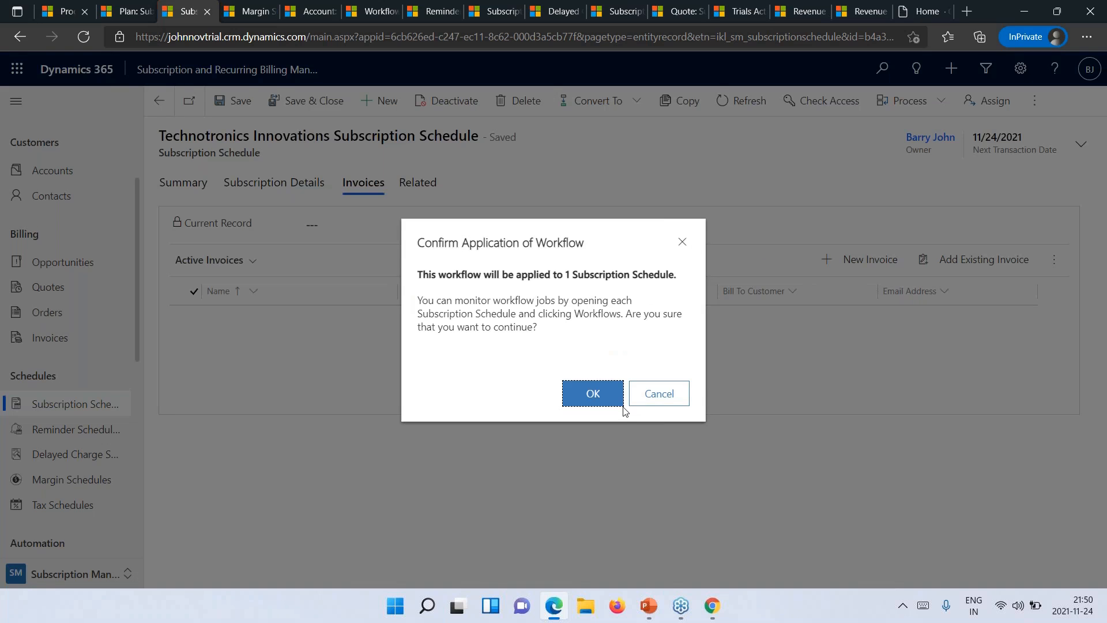
click(602, 397)
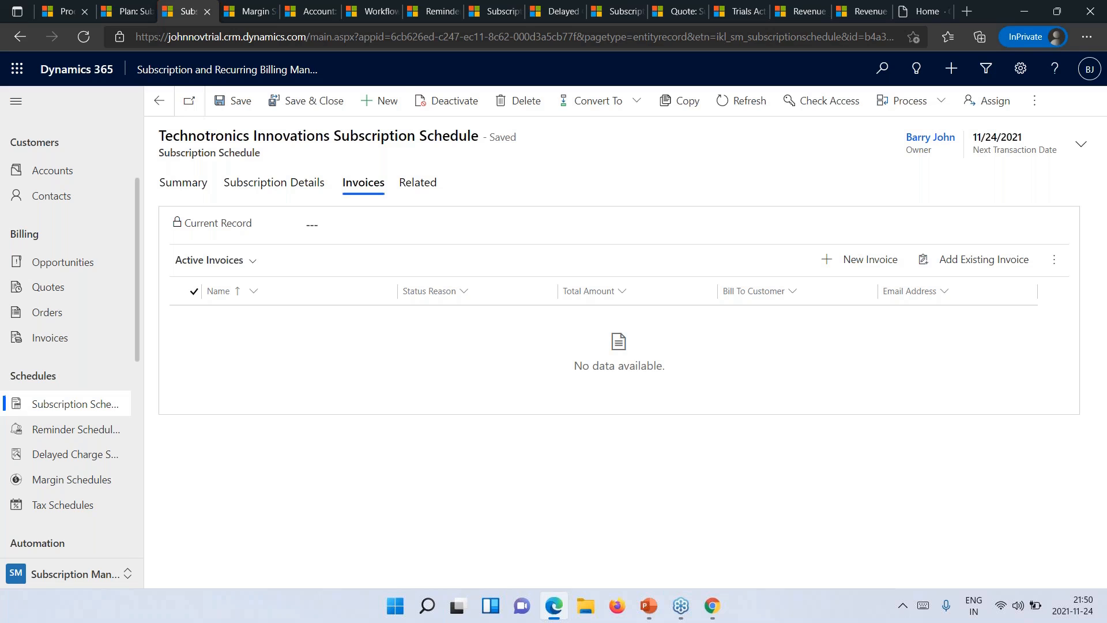
- Review the process scheduling of the Generate Invoice workflow trigger and return to the subscription schedule
click(383, 11)
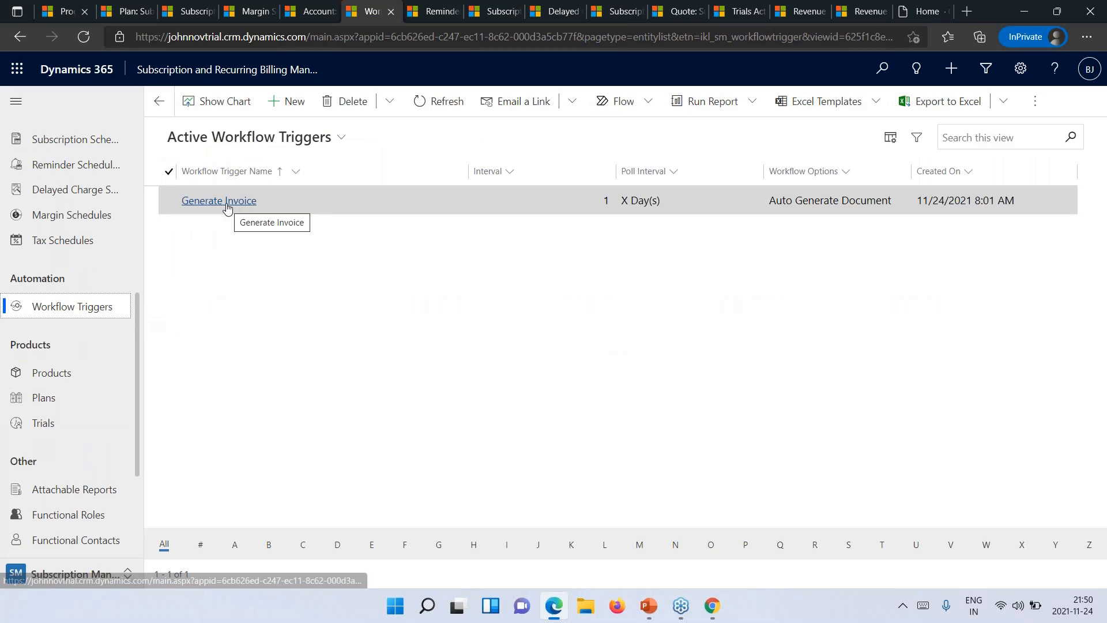
click(246, 207)
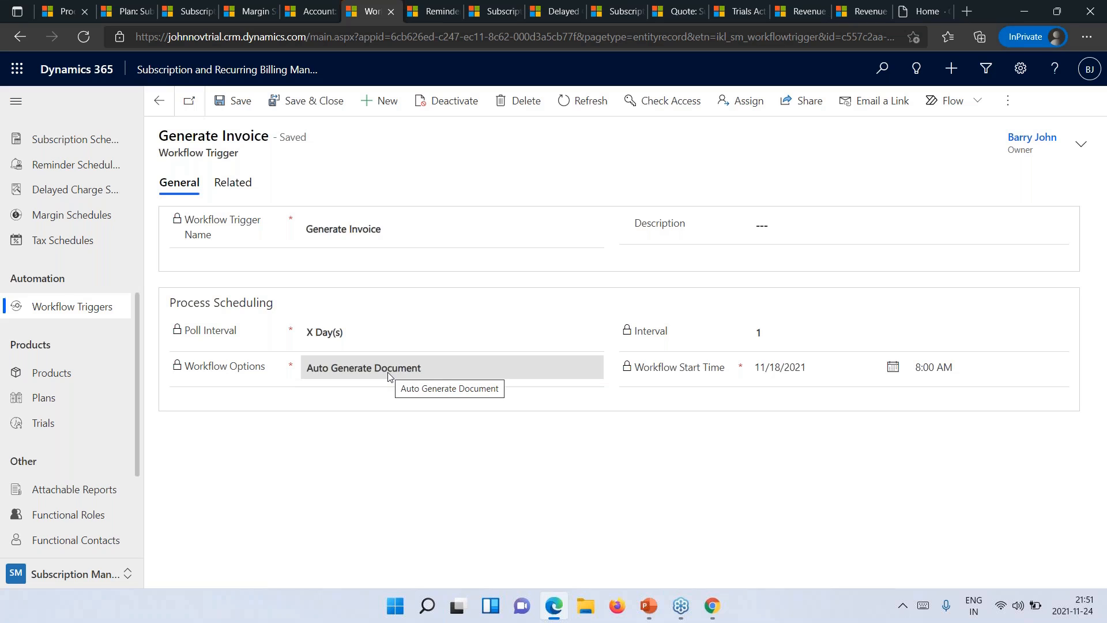
click(188, 8)
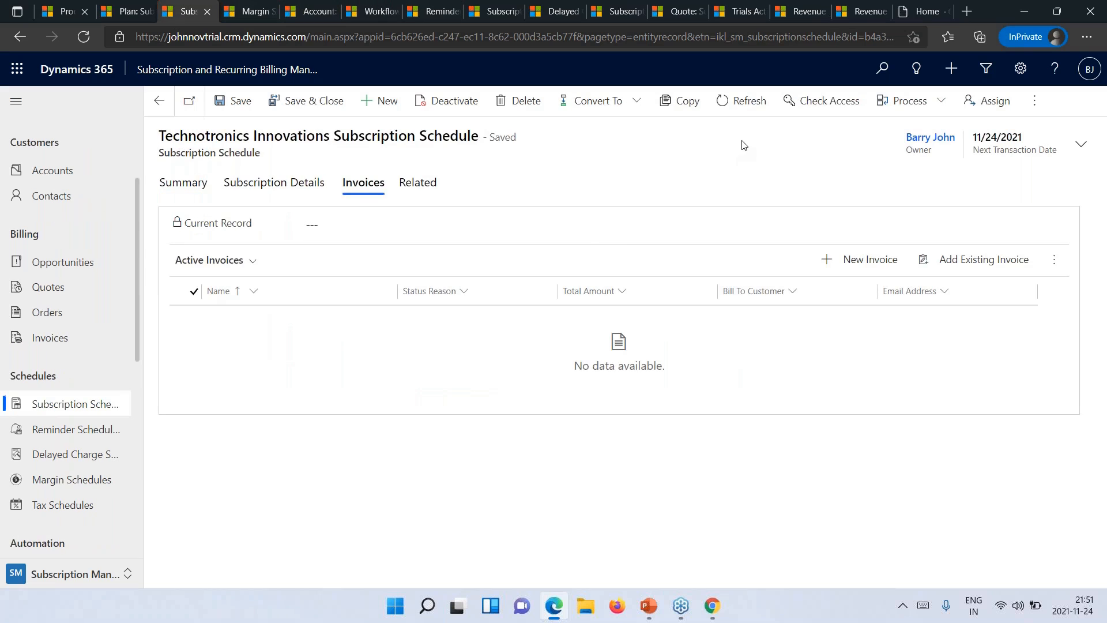
- Refresh the subscription schedule until its invoice is listed and open the Technotronics Innovations - November 24, 2021 invoice
click(739, 103)
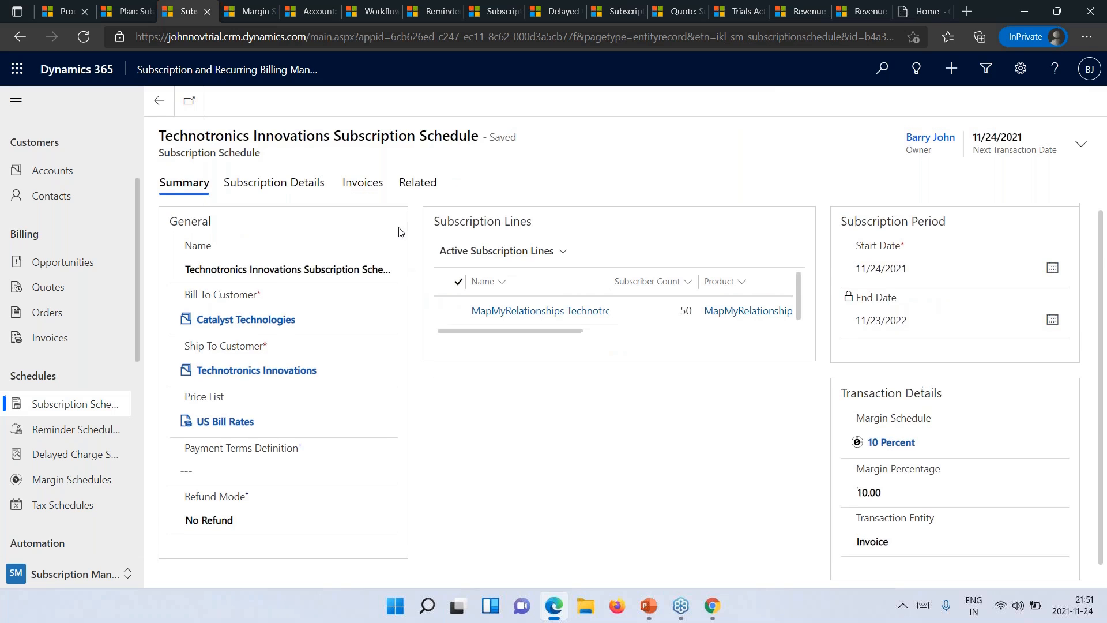
click(366, 192)
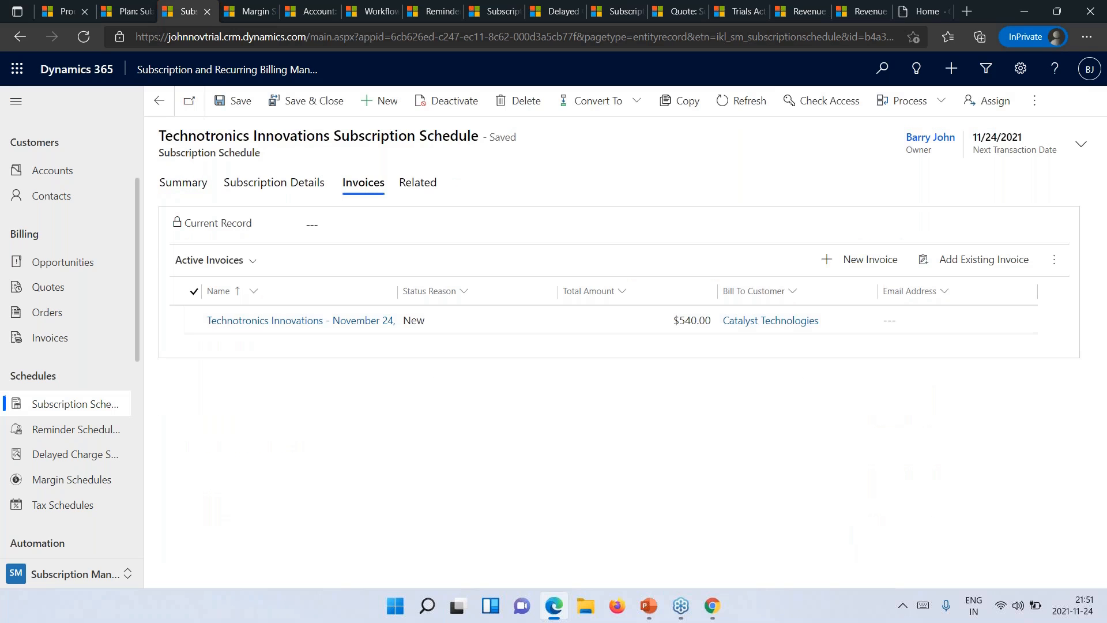
click(726, 103)
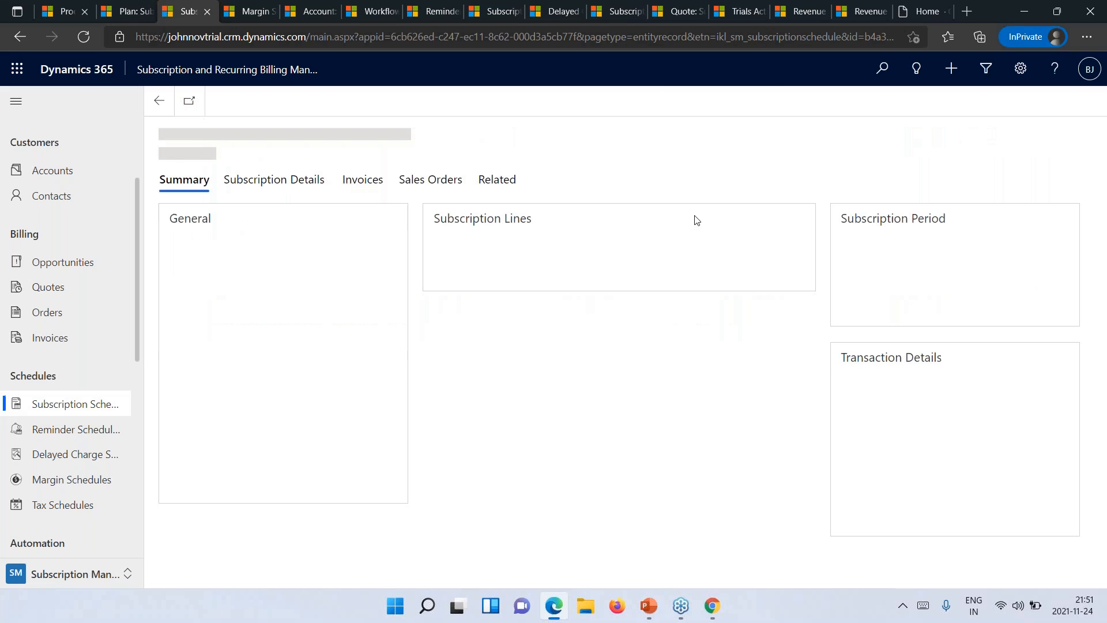
click(365, 186)
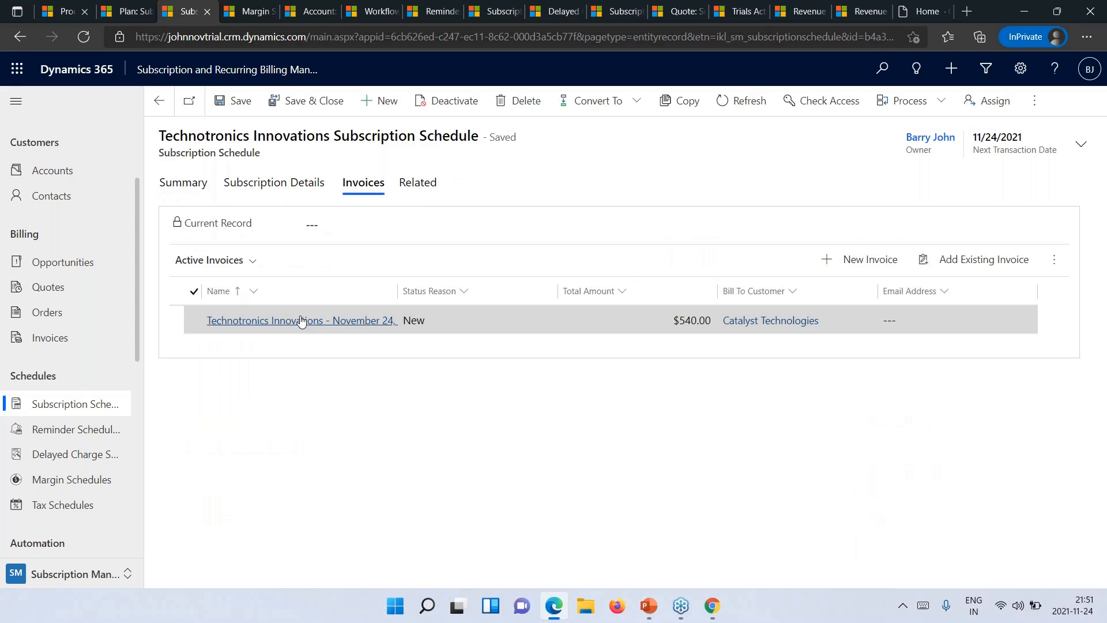
click(379, 325)
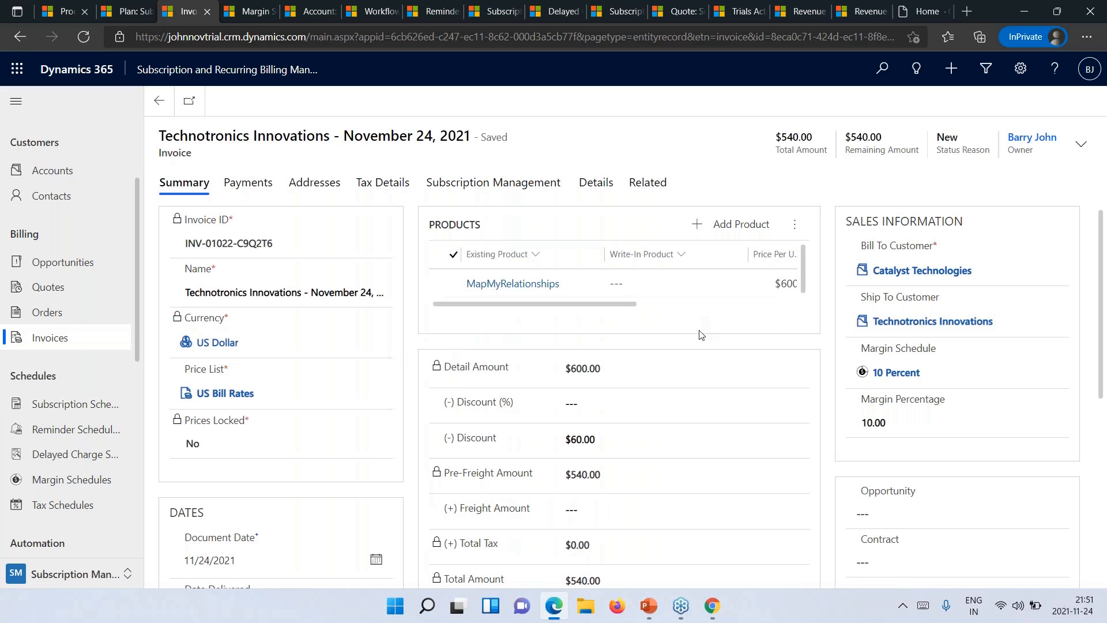
- Show the invoice's timeline and run the SM - Generate Reminders workflow on the invoice
click(598, 183)
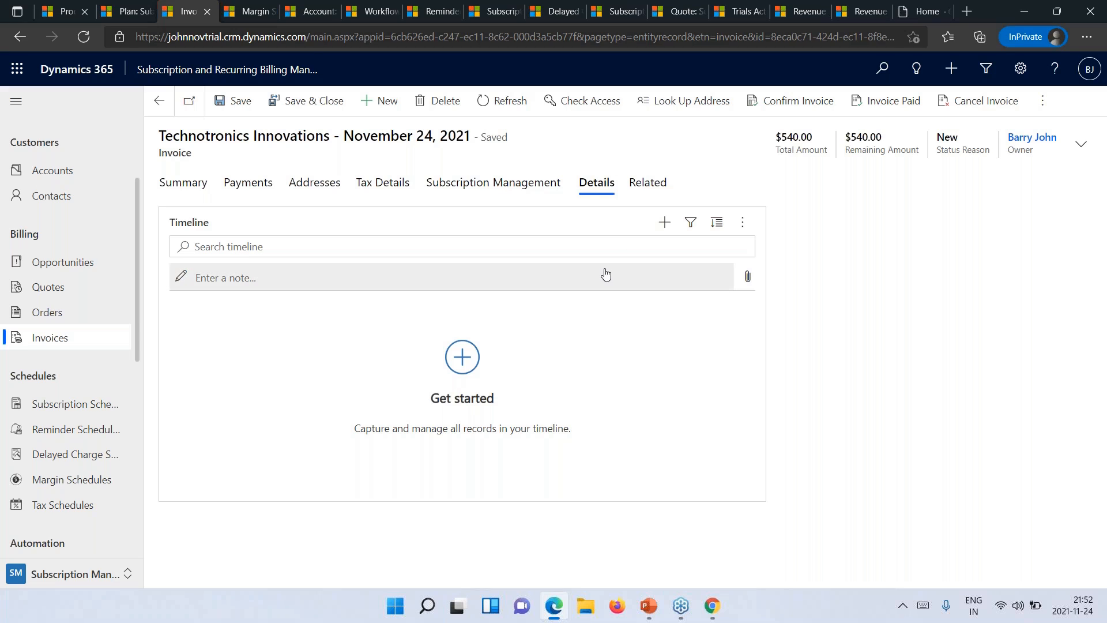
click(1042, 102)
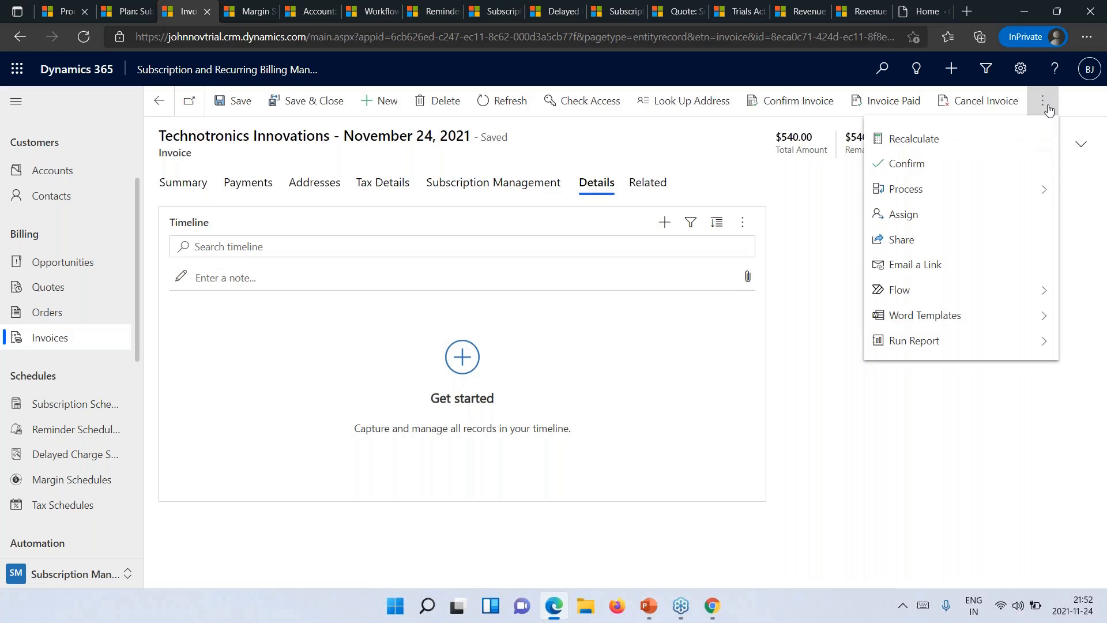
click(985, 299)
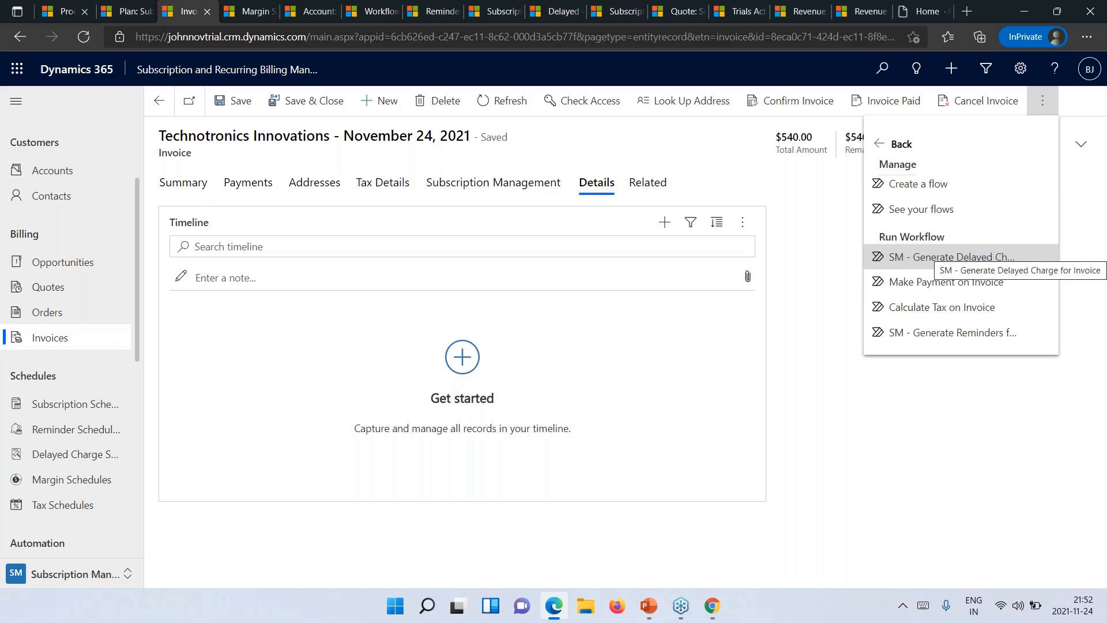
click(1000, 343)
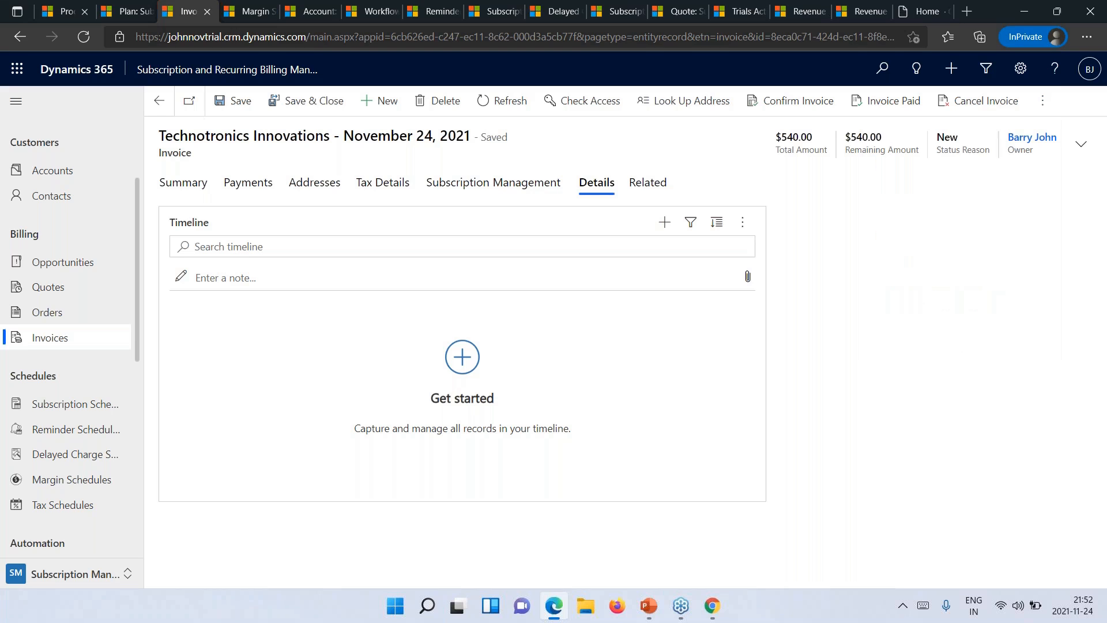
click(592, 397)
- Examine the E-mail Reminder schedule's rules and the settings of its On Due Date rule, including Is Subscription Reminder
click(433, 9)
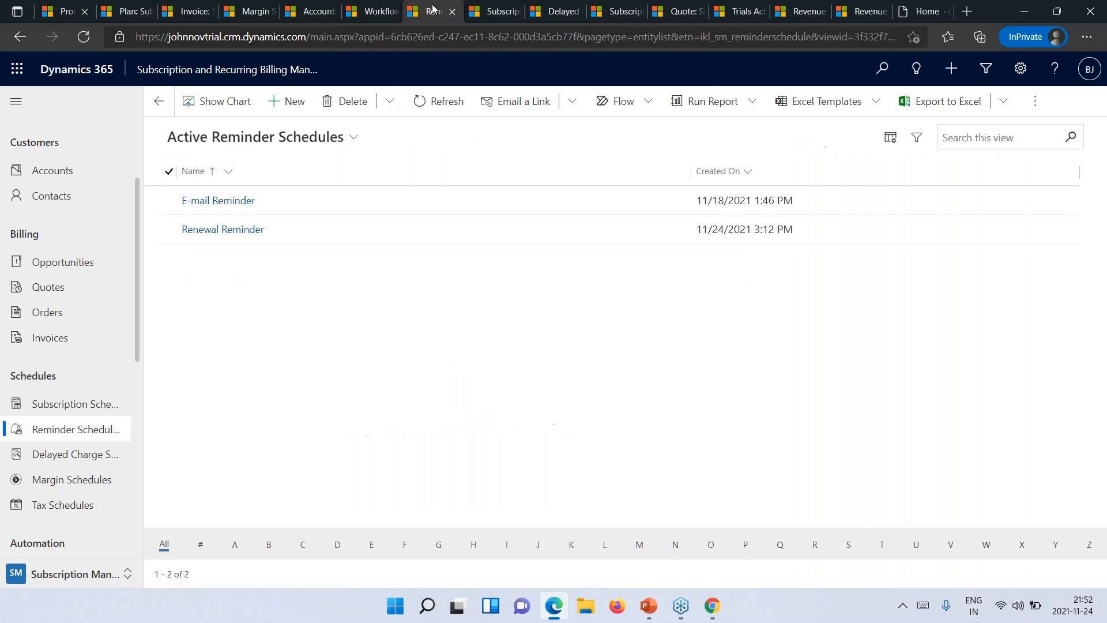
click(237, 203)
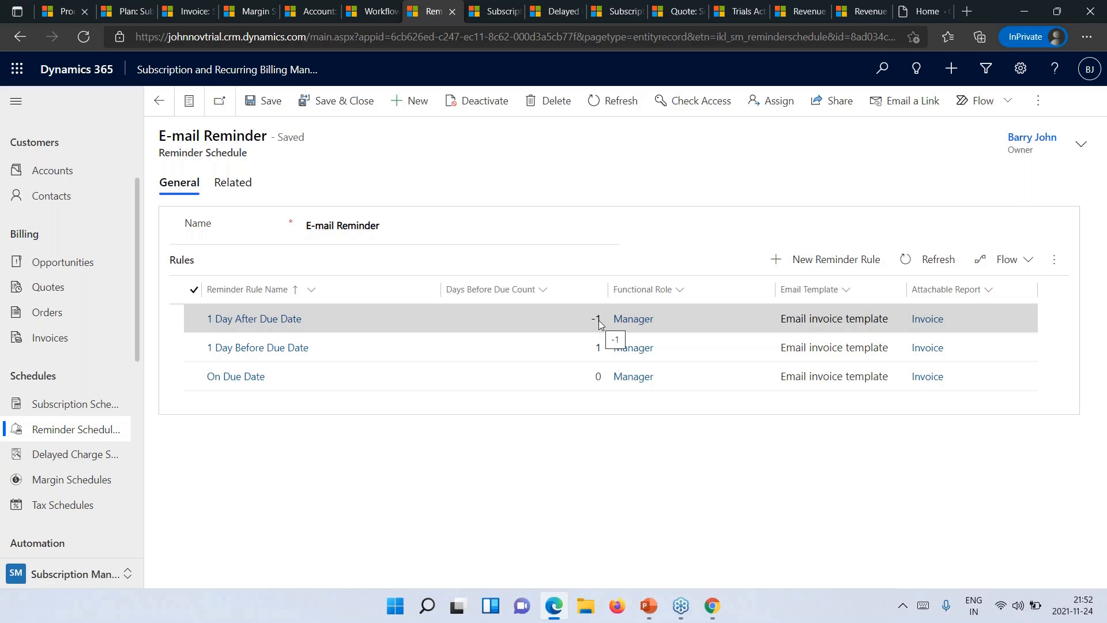
click(230, 377)
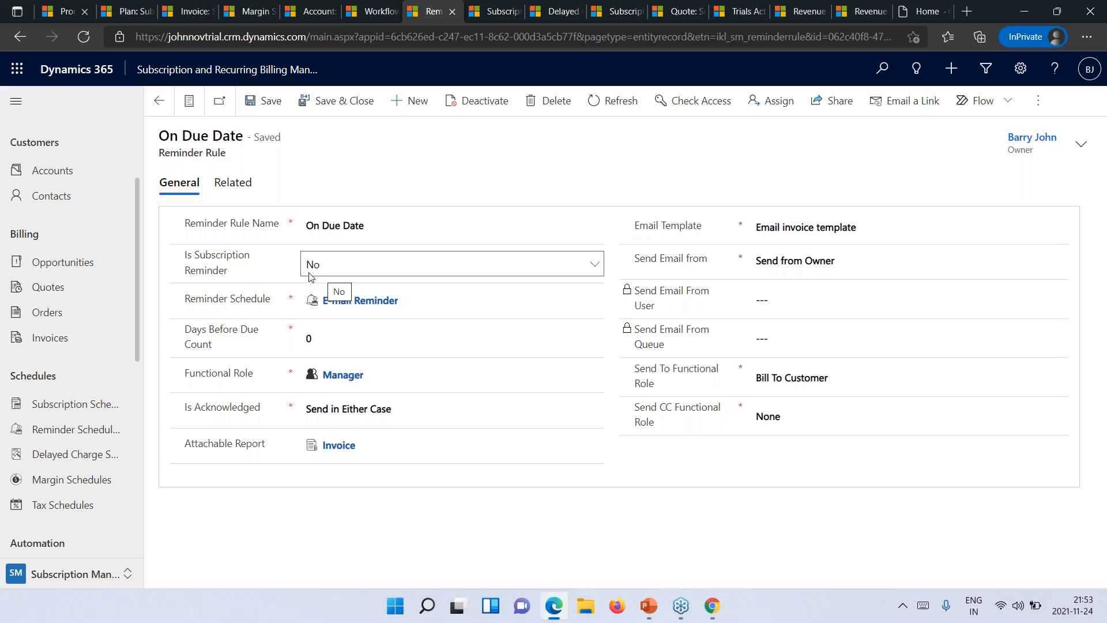
click(369, 266)
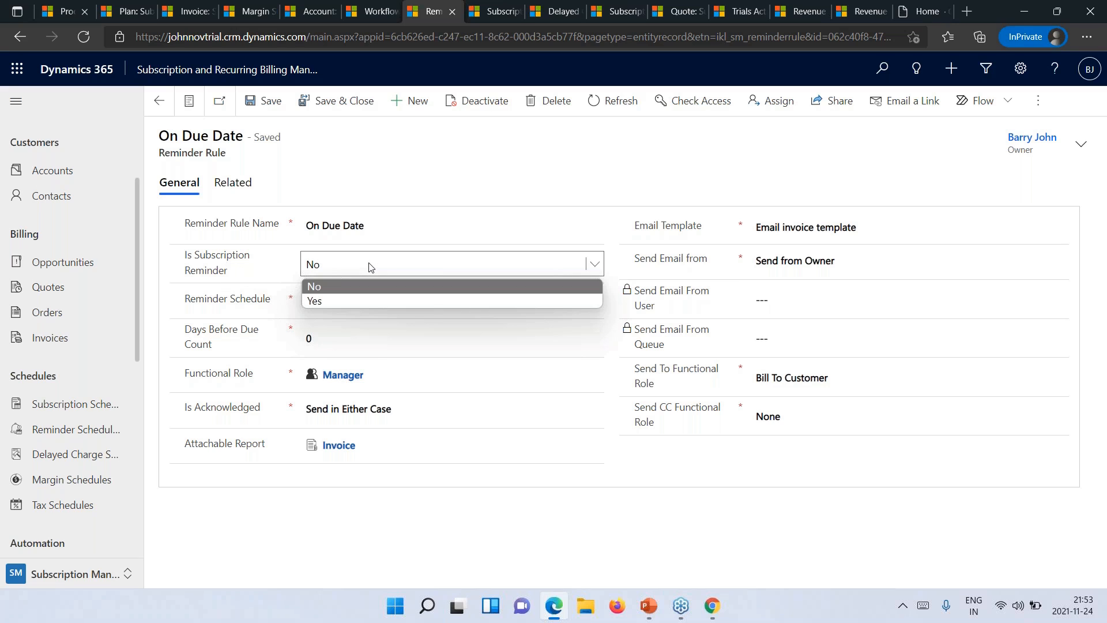
click(371, 266)
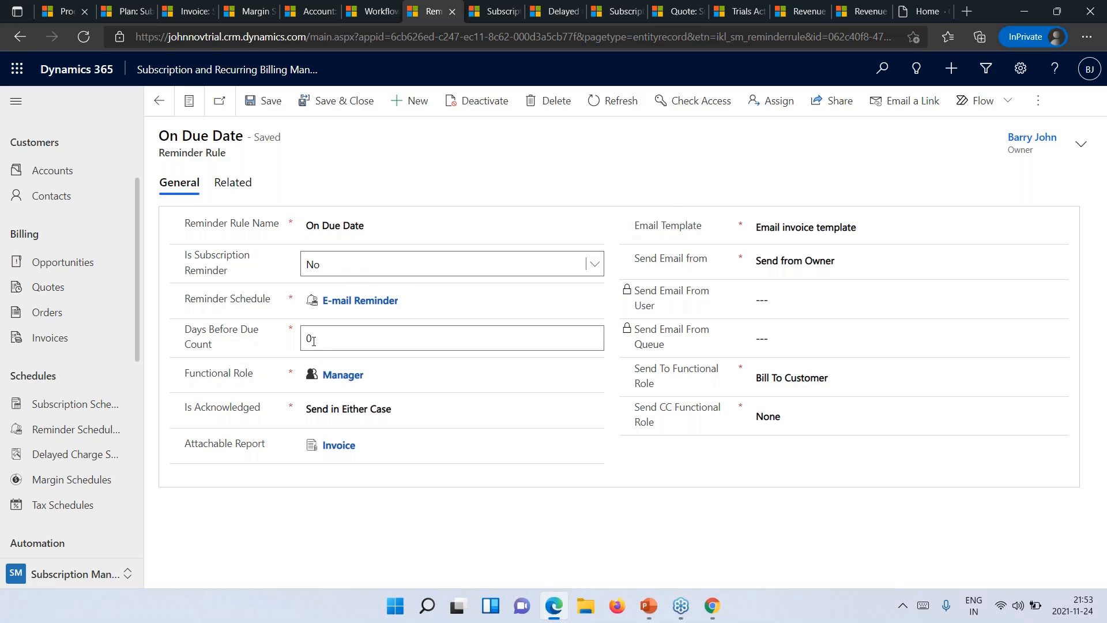
mouse_move(250, 343)
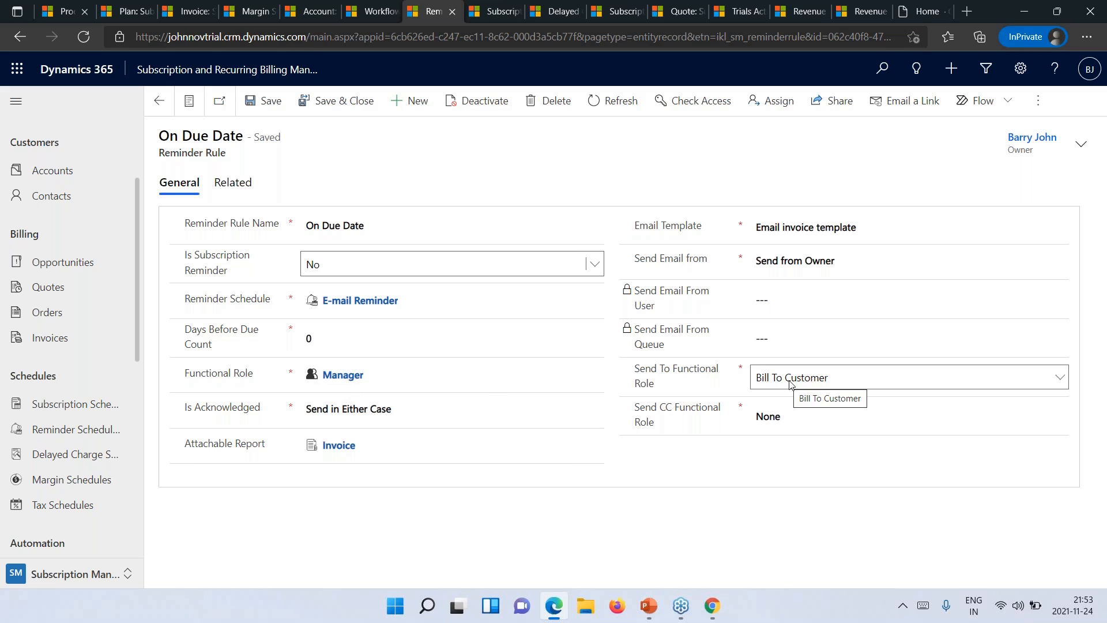
scroll(70, 372, down, 7)
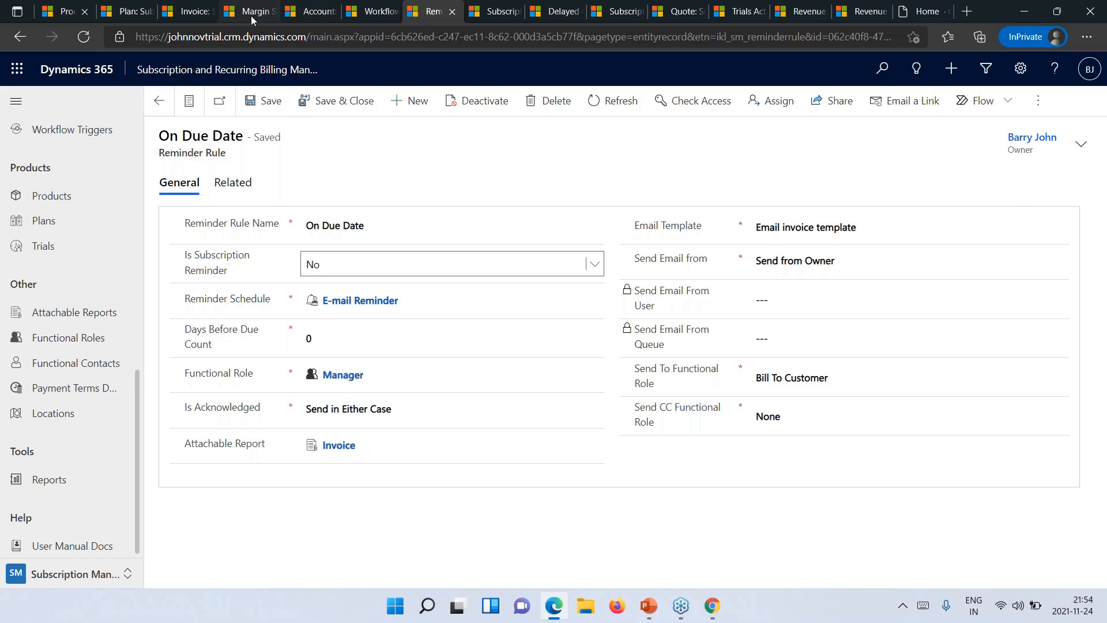
- Refresh the timeline of the Technotronics Innovations invoice and open the generated reminder email to inspect its recipient and attachment
click(192, 11)
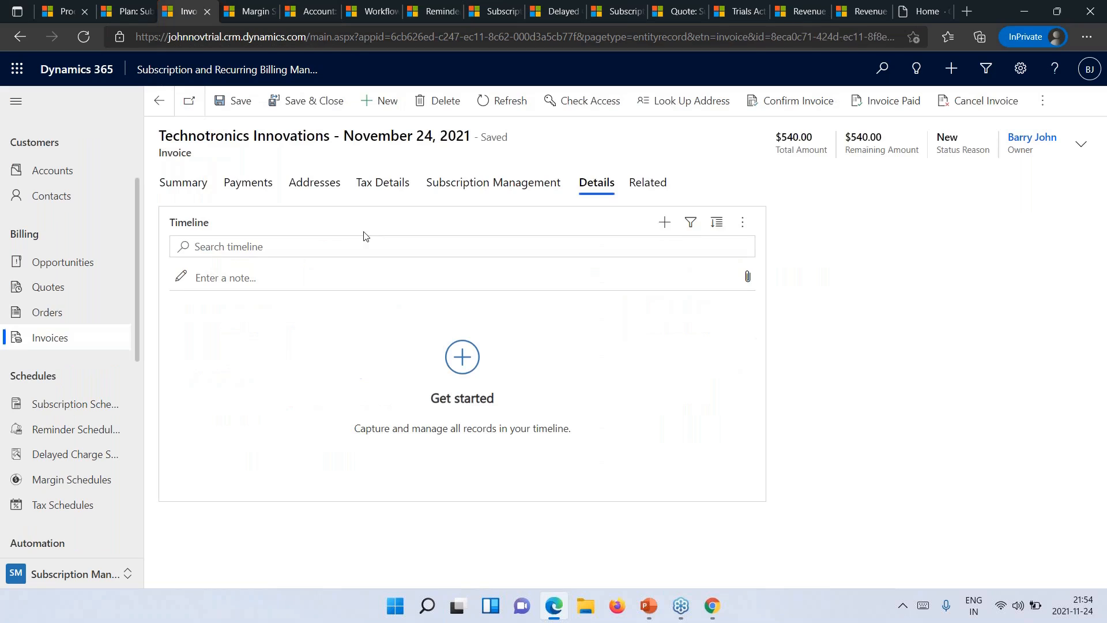
click(744, 225)
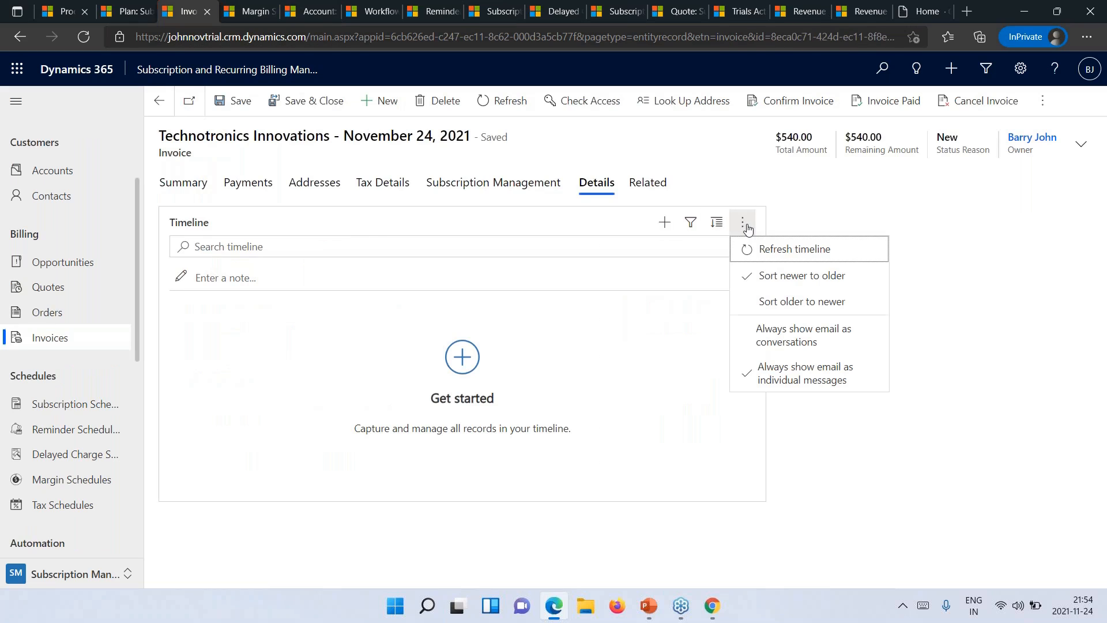
click(793, 252)
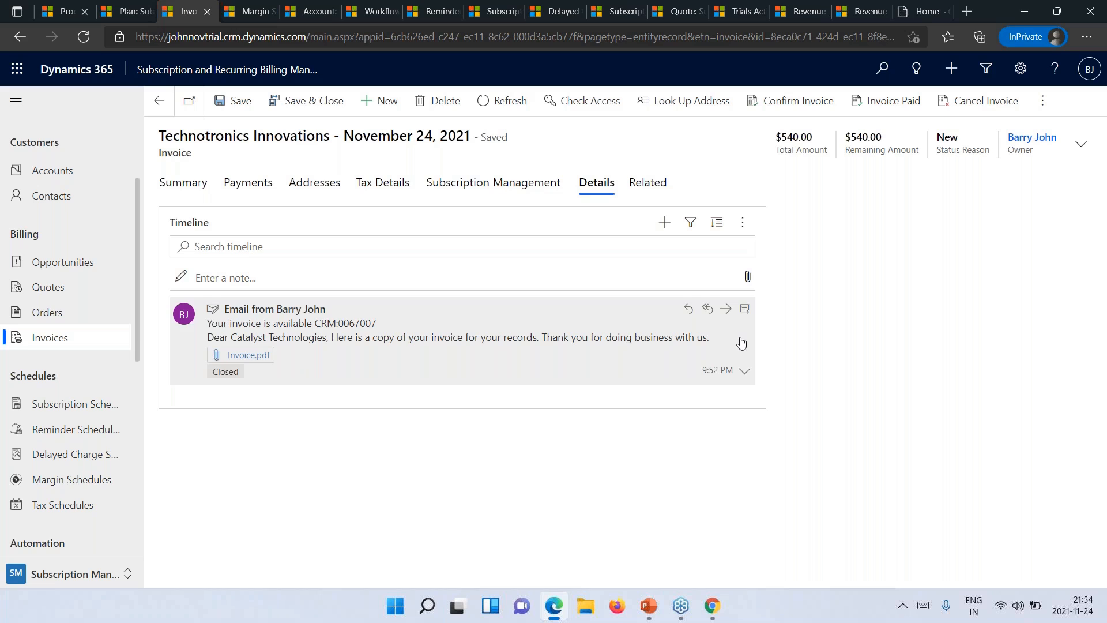
click(745, 310)
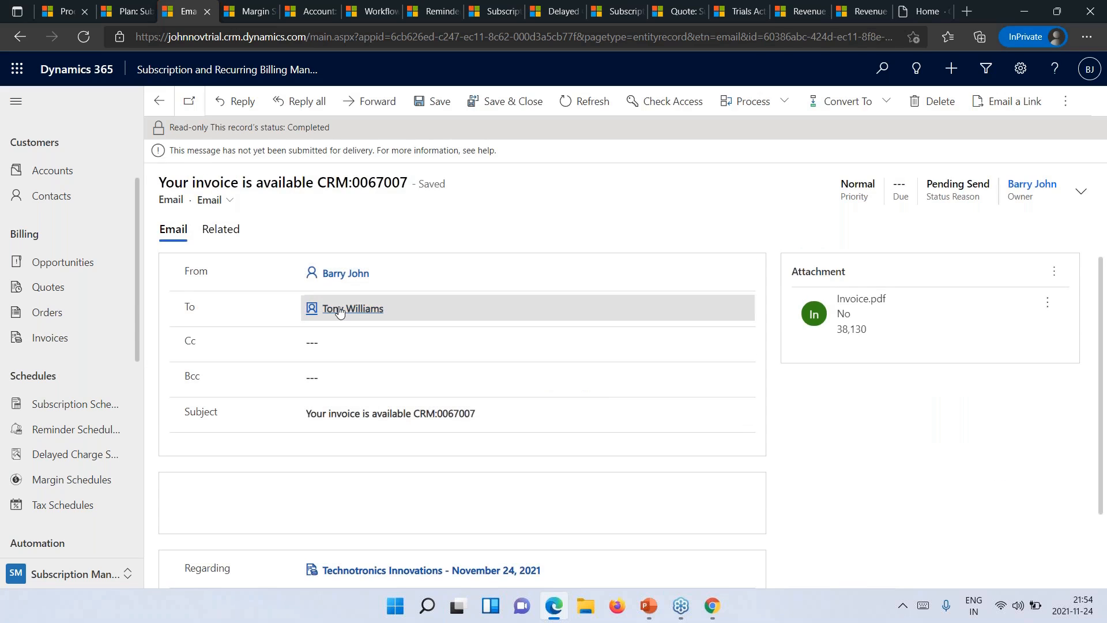
- Check the reminder email's recipient, return to the Technotronics Innovations invoice and run the Make Payment on Invoice workflow on it
mouse_move(361, 316)
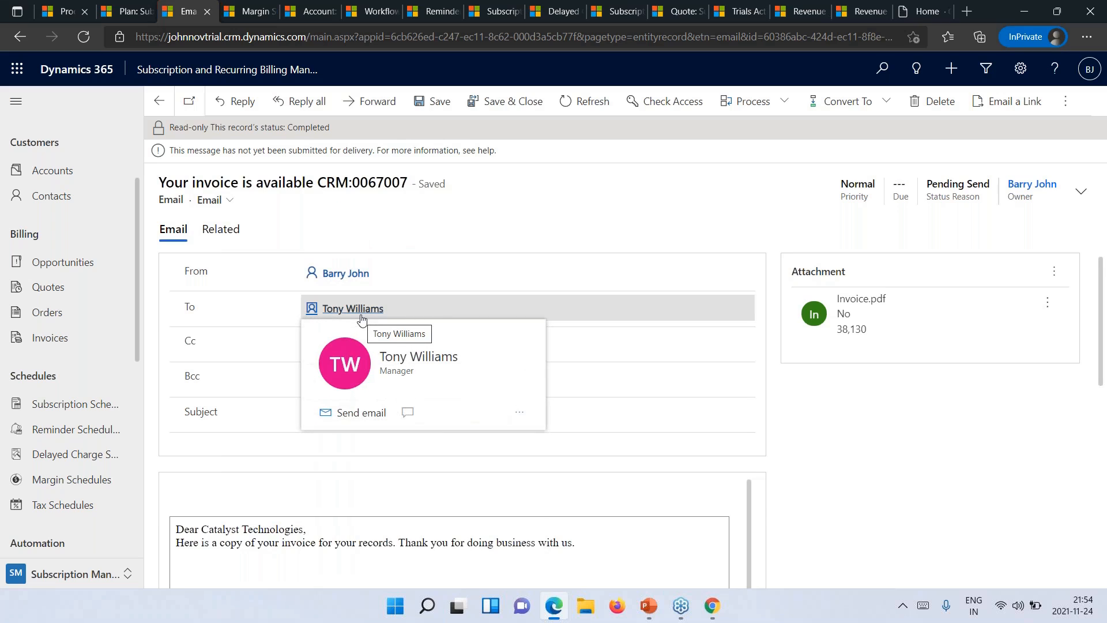
click(160, 107)
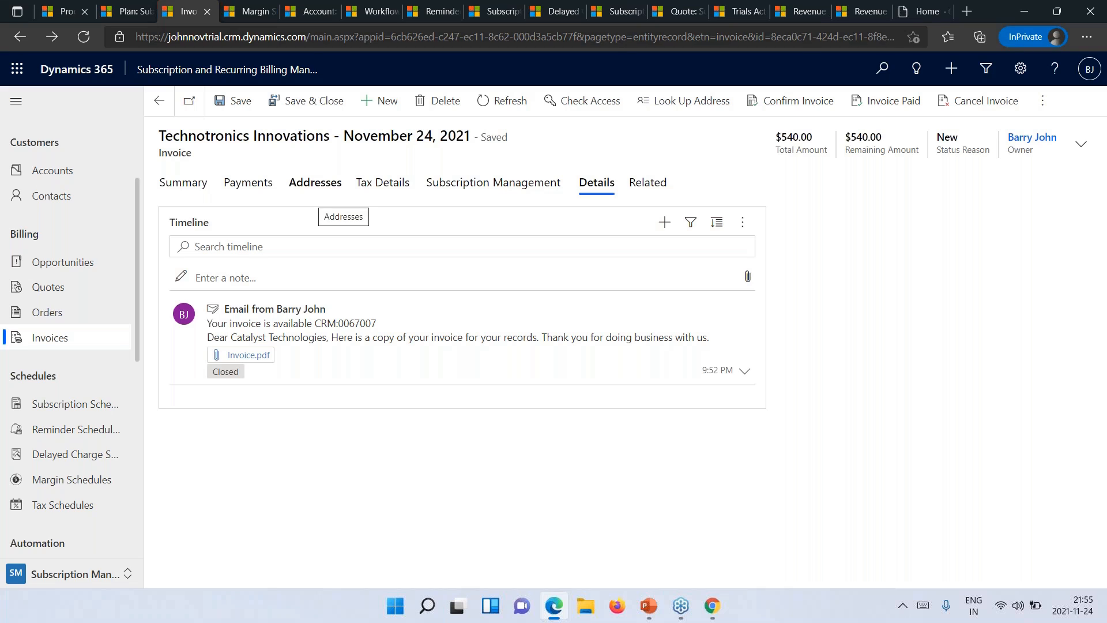
click(1042, 100)
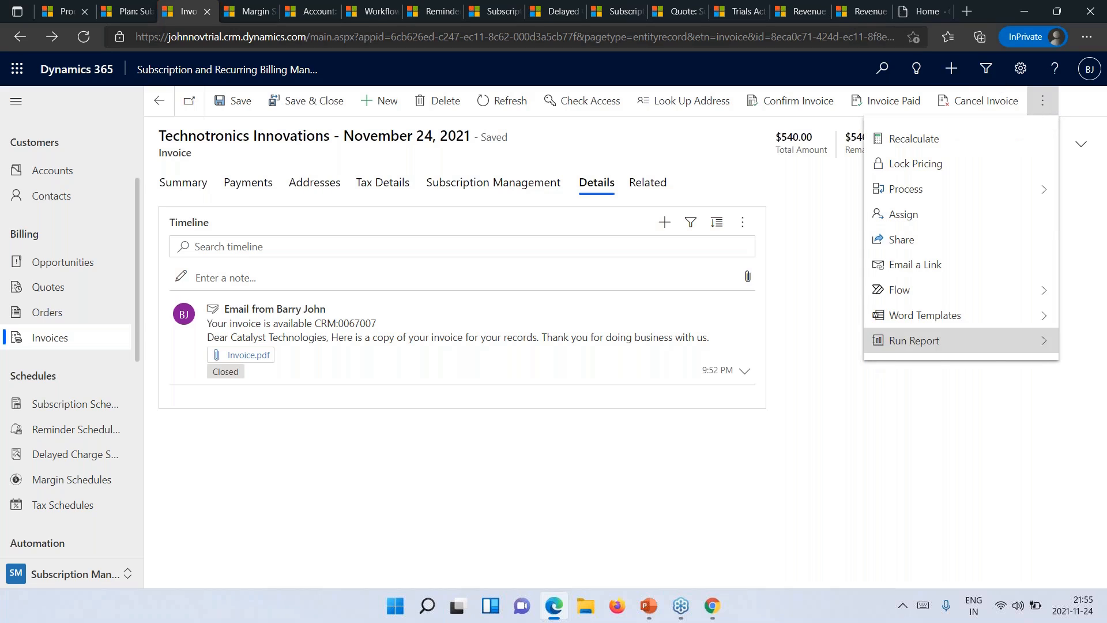
click(956, 290)
click(965, 288)
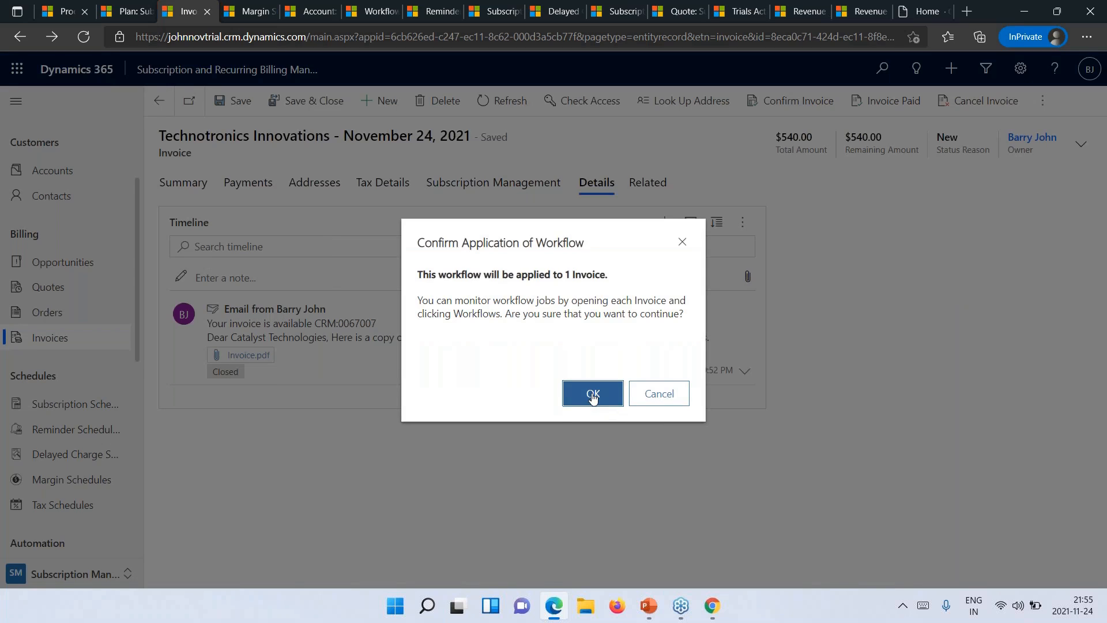
click(592, 394)
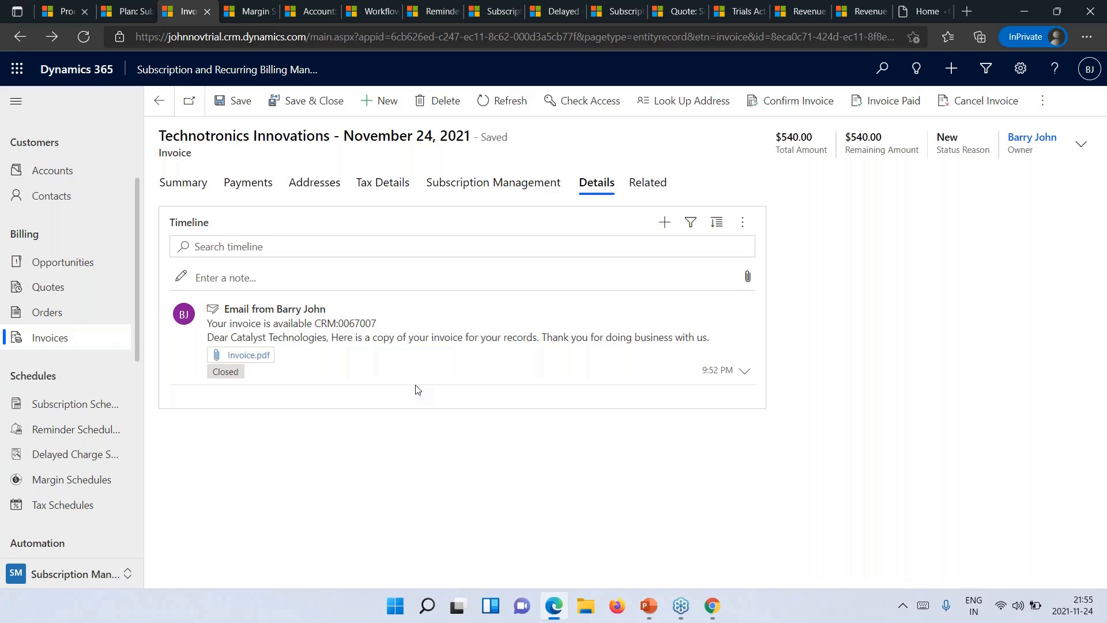
- Refresh the Technotronics Innovations invoice, list its payments and open the generated payment record to inspect its method, amount and reference
click(242, 185)
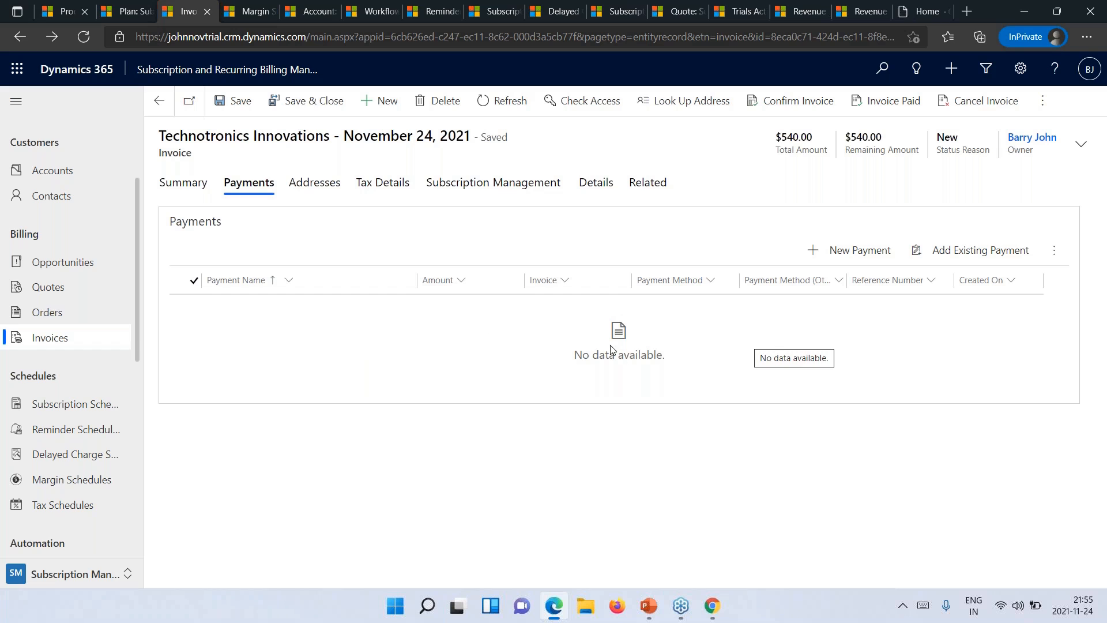
click(510, 103)
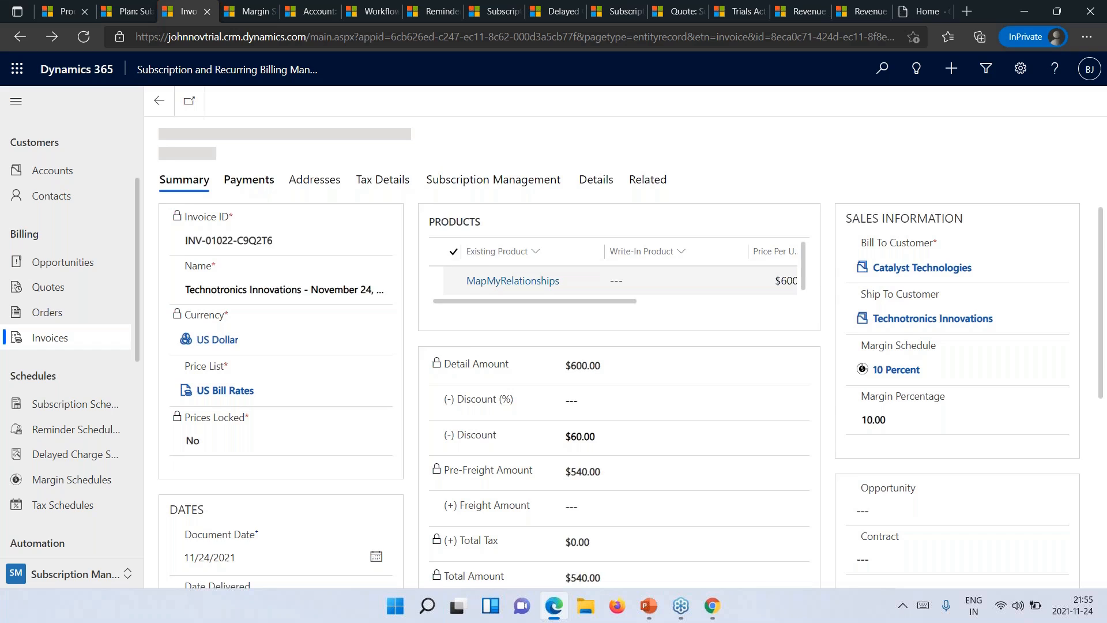
click(248, 180)
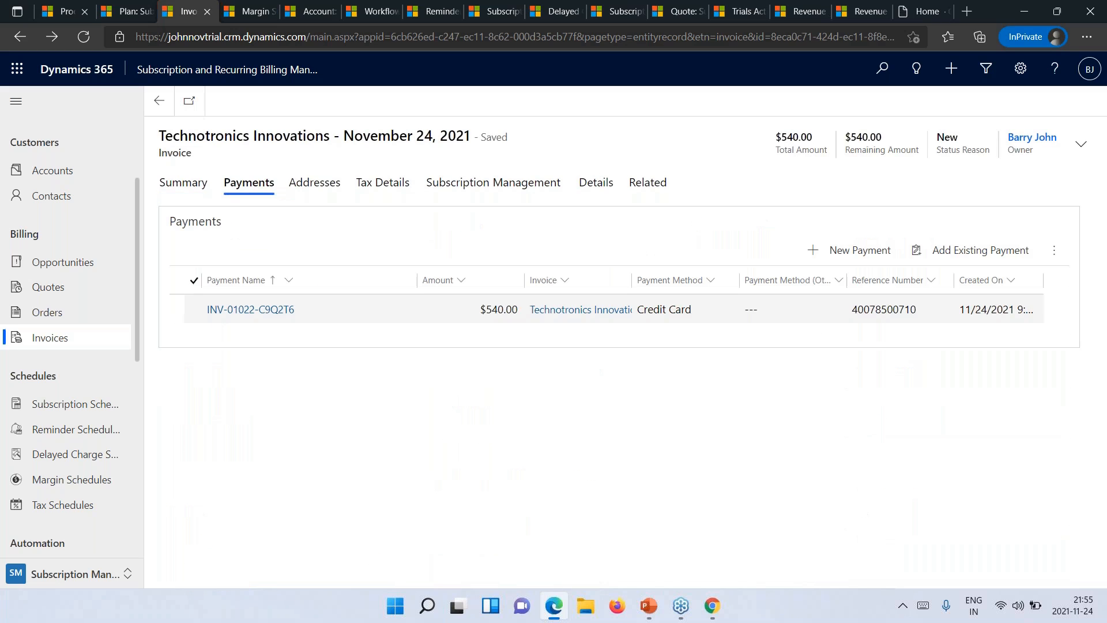
click(271, 310)
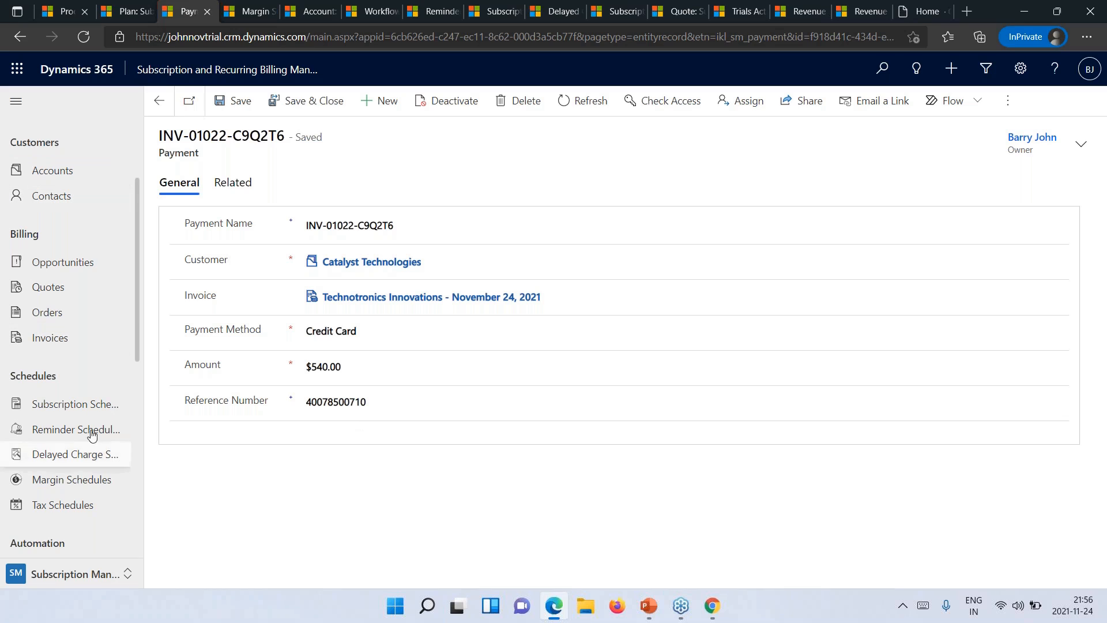
- Open the Technotronics Innovations Subscription Schedule and show which record types it can be converted to
click(106, 407)
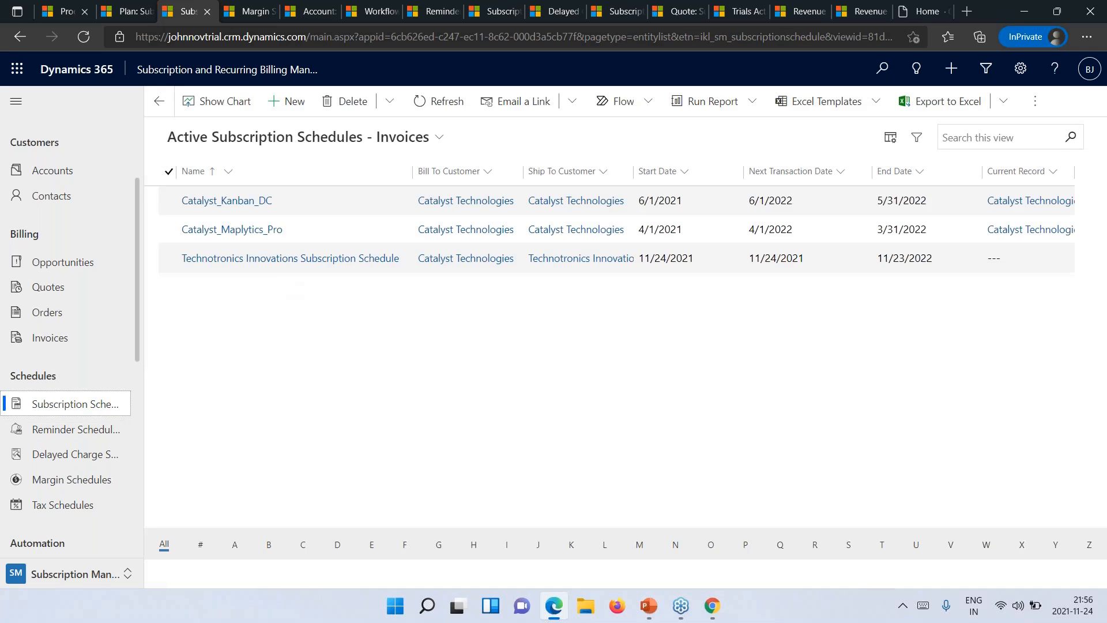
click(310, 260)
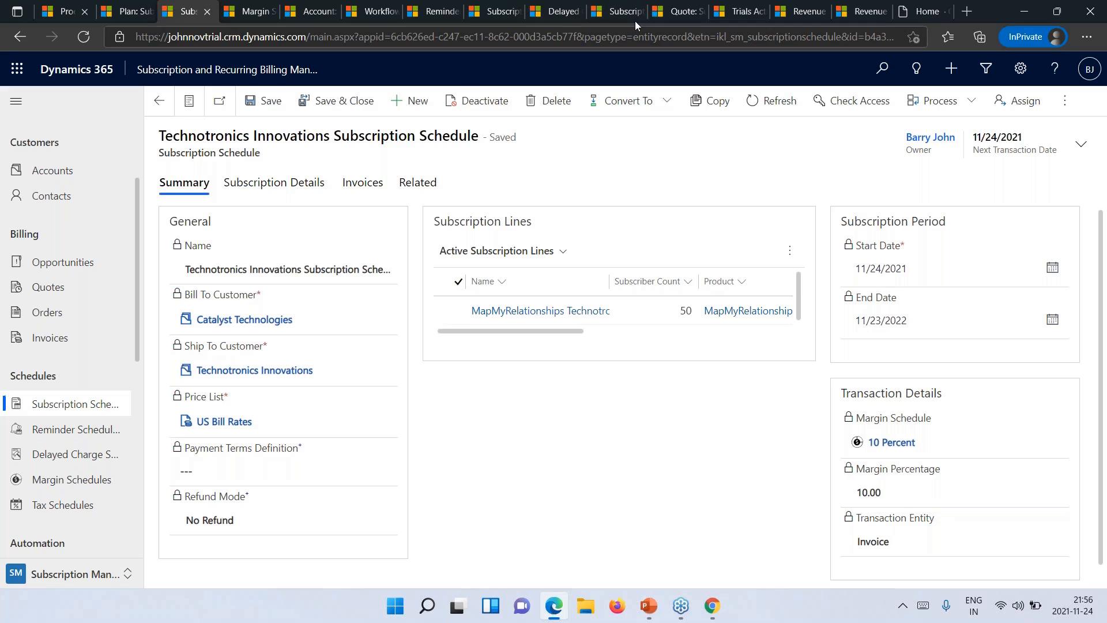
click(666, 104)
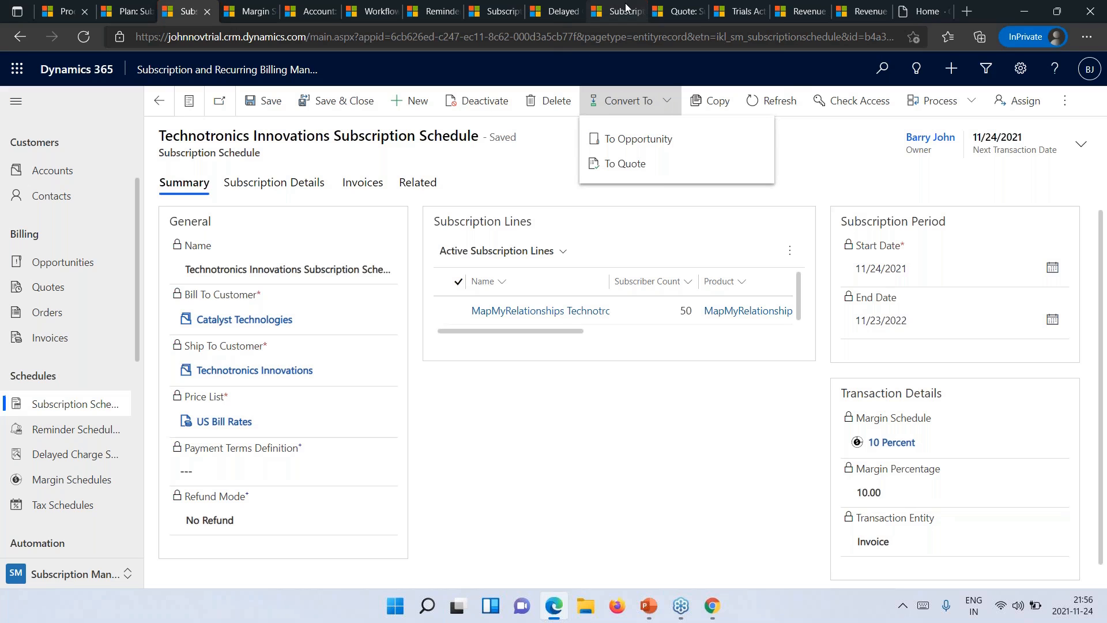
- Open the Catalyst_Kanban_DC subscription schedule and its Catalyst Technologies - November 24, 2021 invoice
click(506, 12)
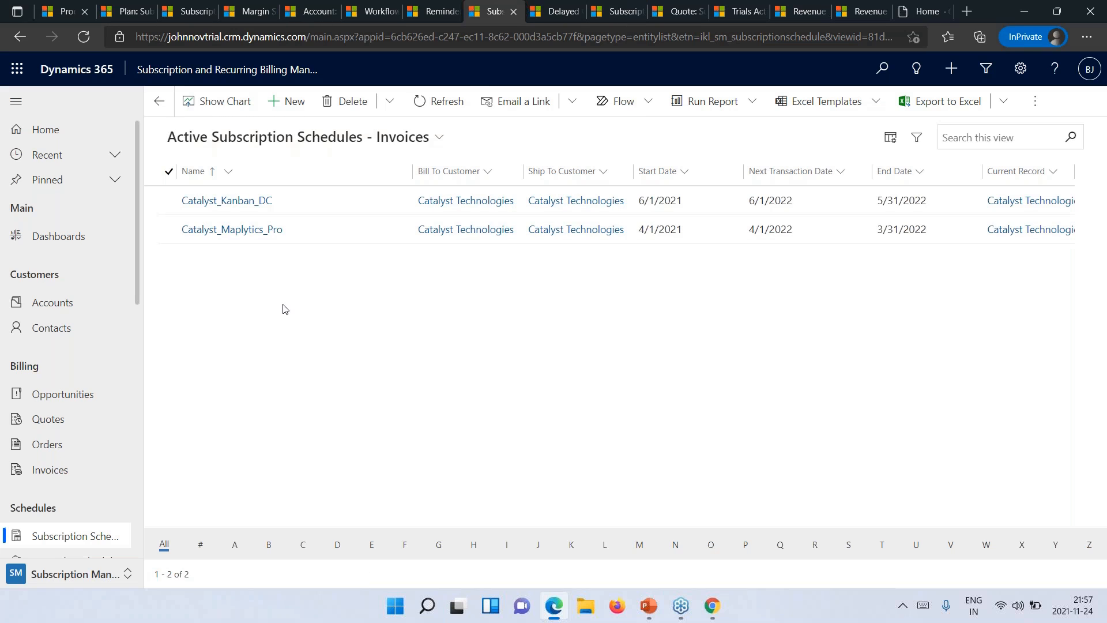
click(225, 206)
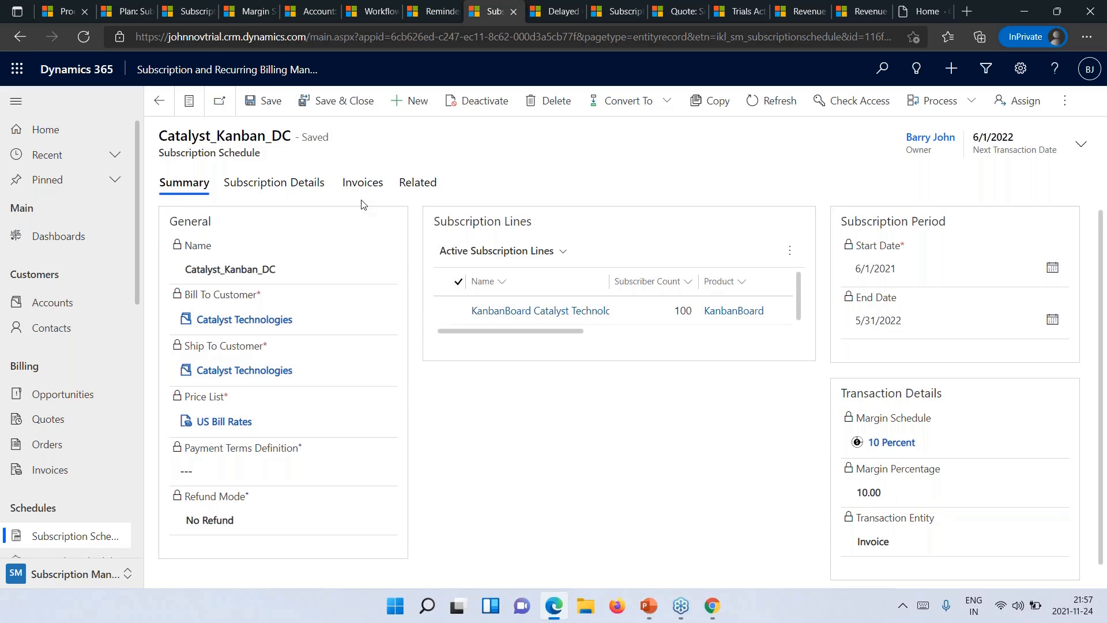
click(365, 183)
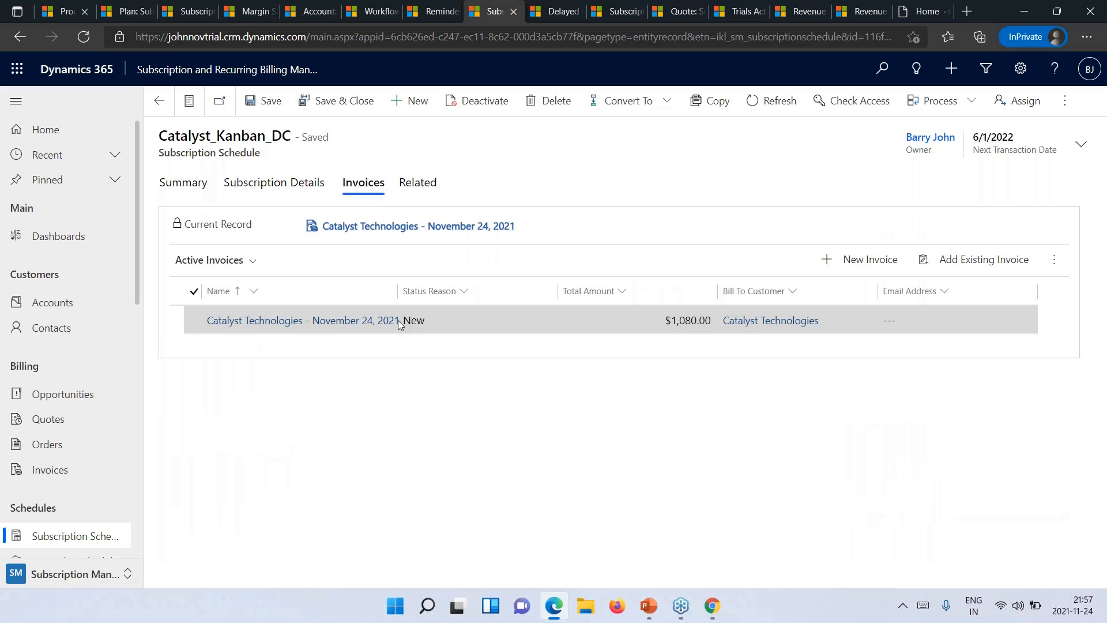
click(306, 322)
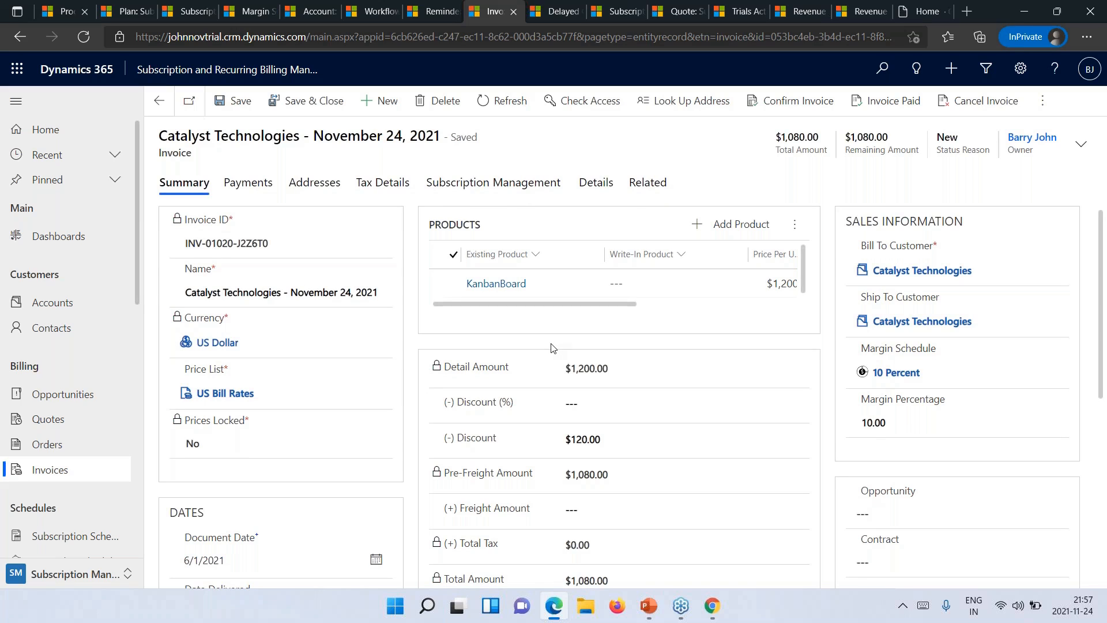
- Run the SM - Generate Delayed Charge workflow on the Catalyst Technologies invoice
click(1042, 100)
click(906, 298)
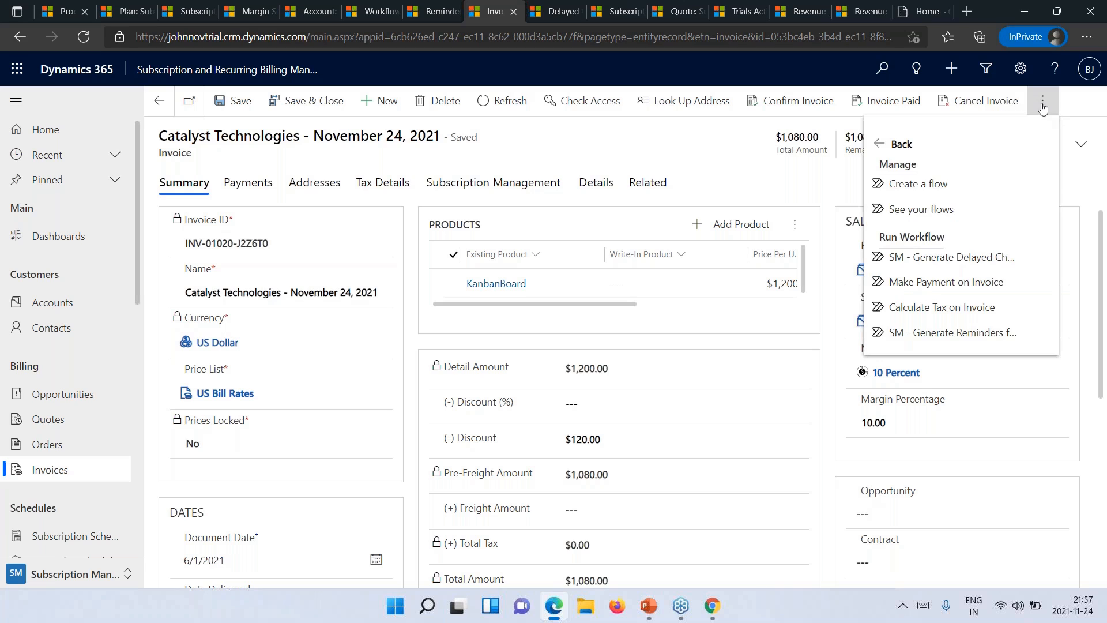
click(954, 259)
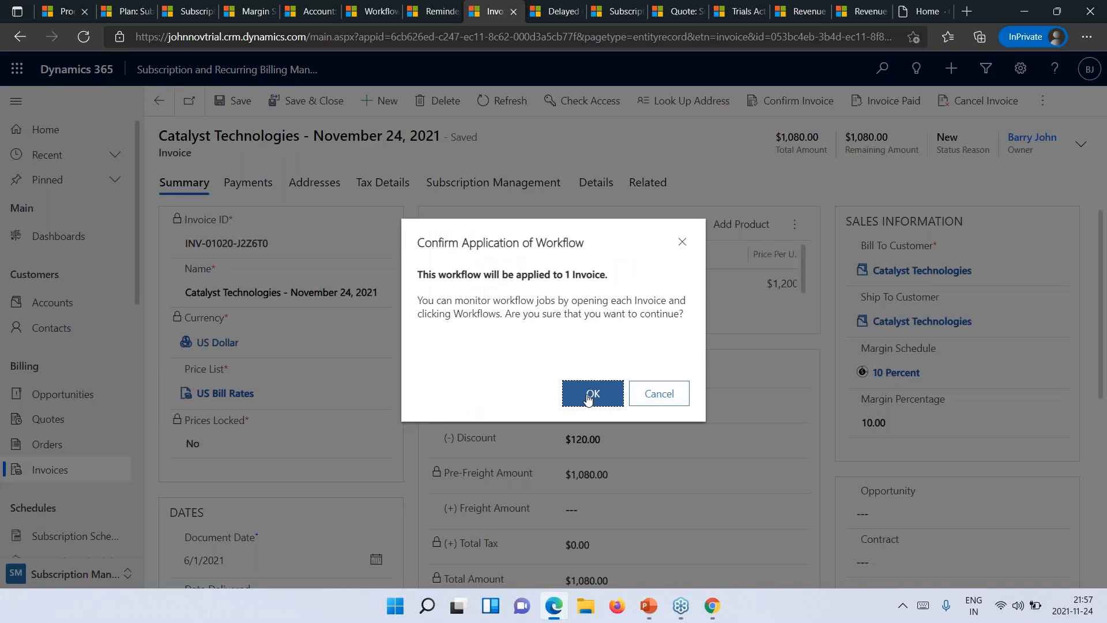
click(590, 393)
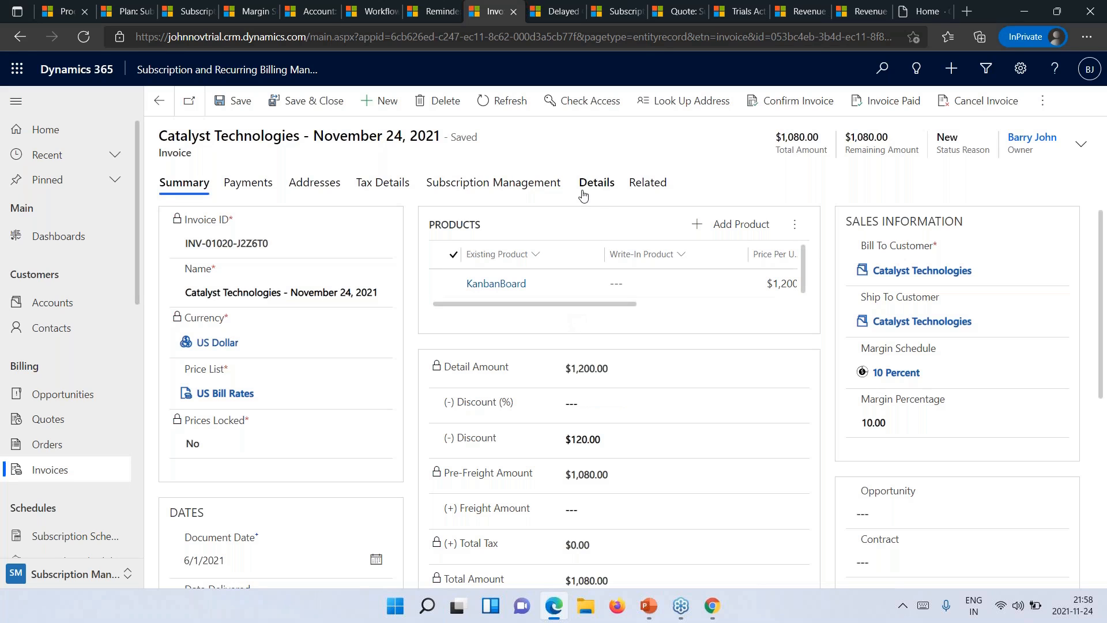
- Examine the product, percentage, frequency and days past due of the 10 Percent delayed charge schedule, and return to the invoice
click(560, 15)
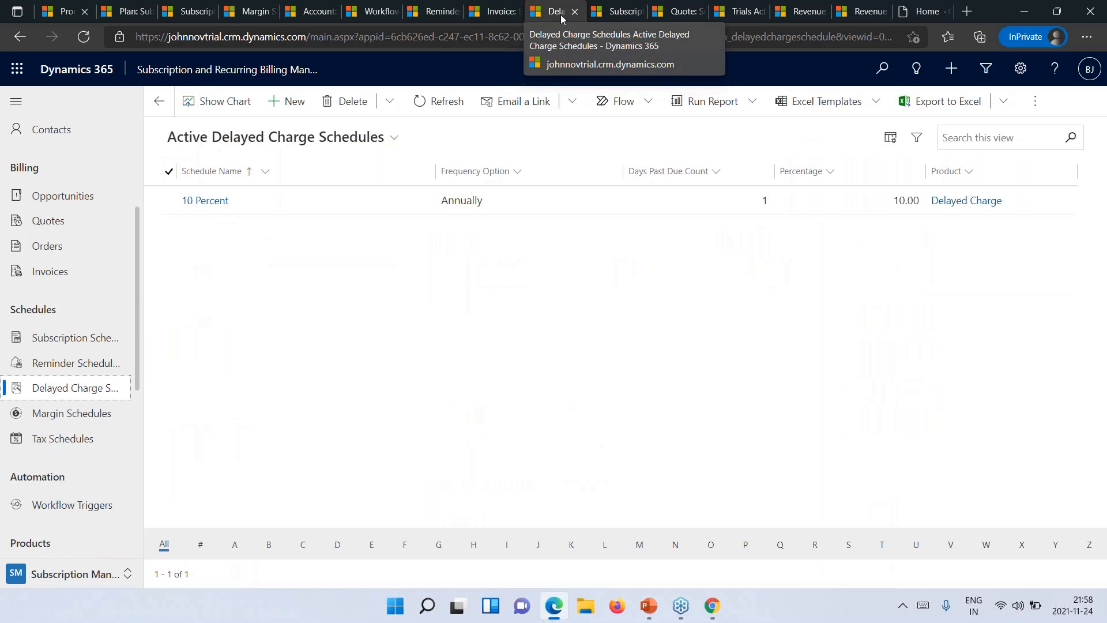
click(204, 201)
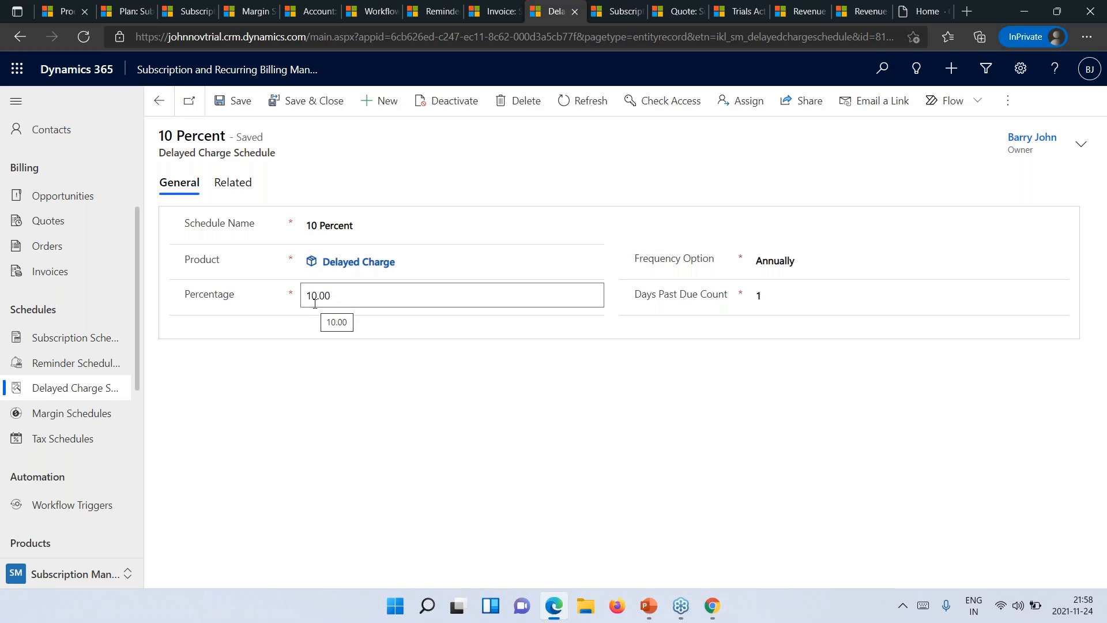
click(494, 8)
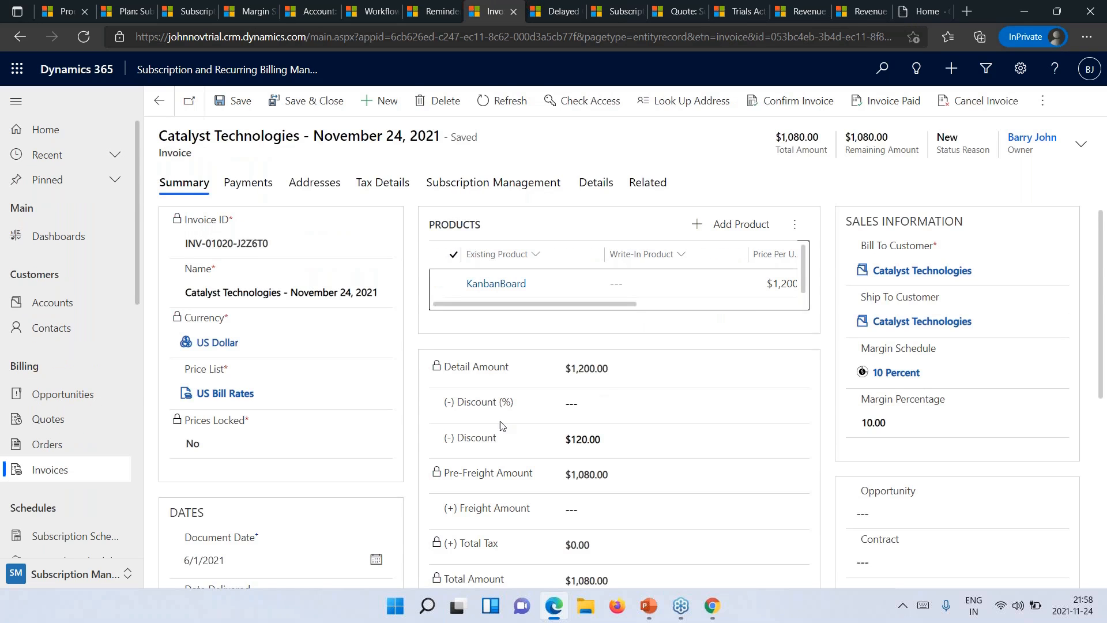
- Refresh the Catalyst Technologies invoice's product lines and inspect the Delayed Charge line's amounts alongside the invoice totals
click(794, 226)
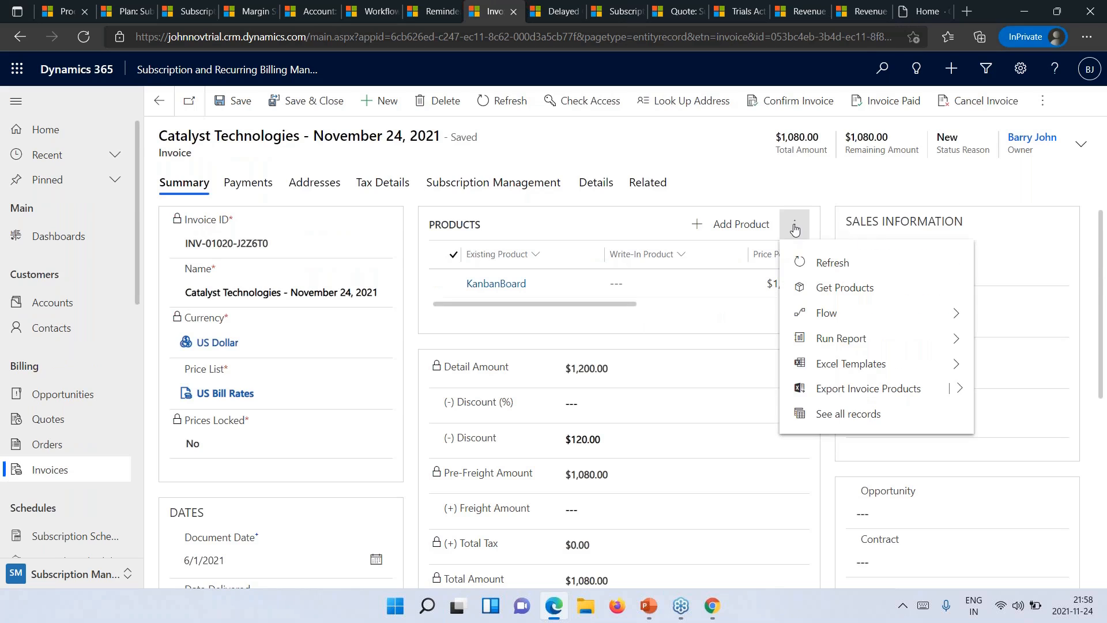
click(818, 262)
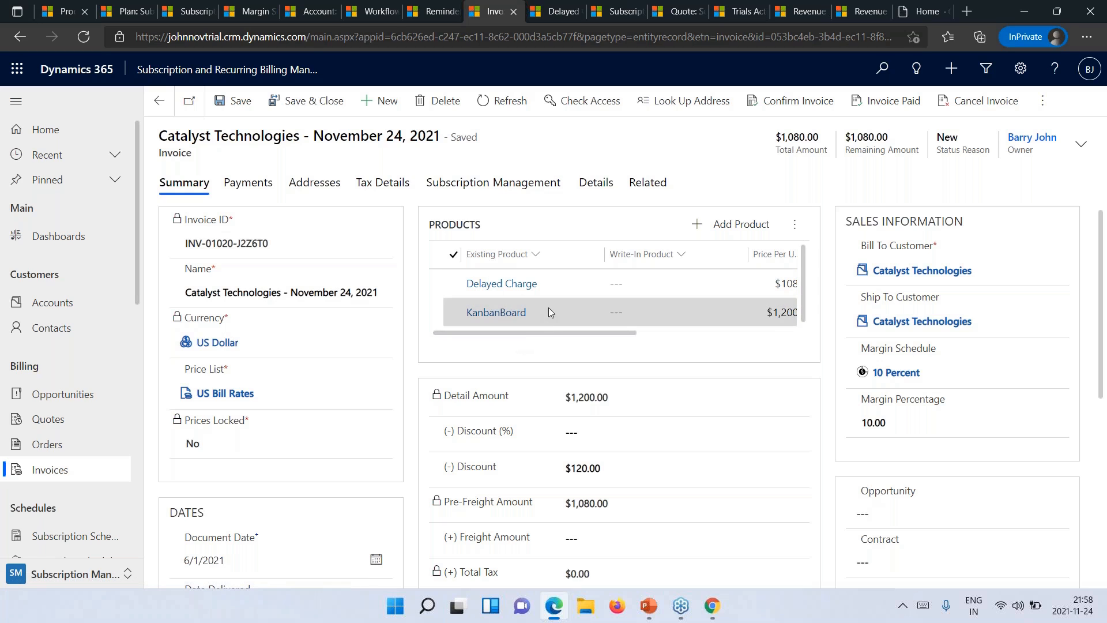
mouse_move(552, 332)
mouse_down()
mouse_move(659, 341)
mouse_move(558, 330)
mouse_up()
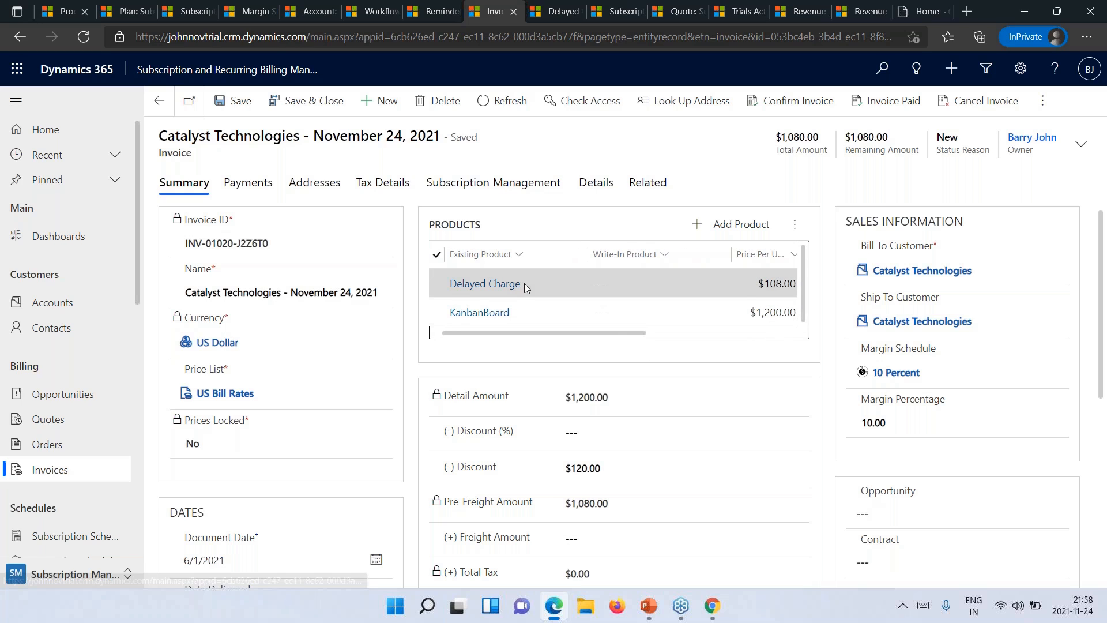
scroll(574, 400, down, 2)
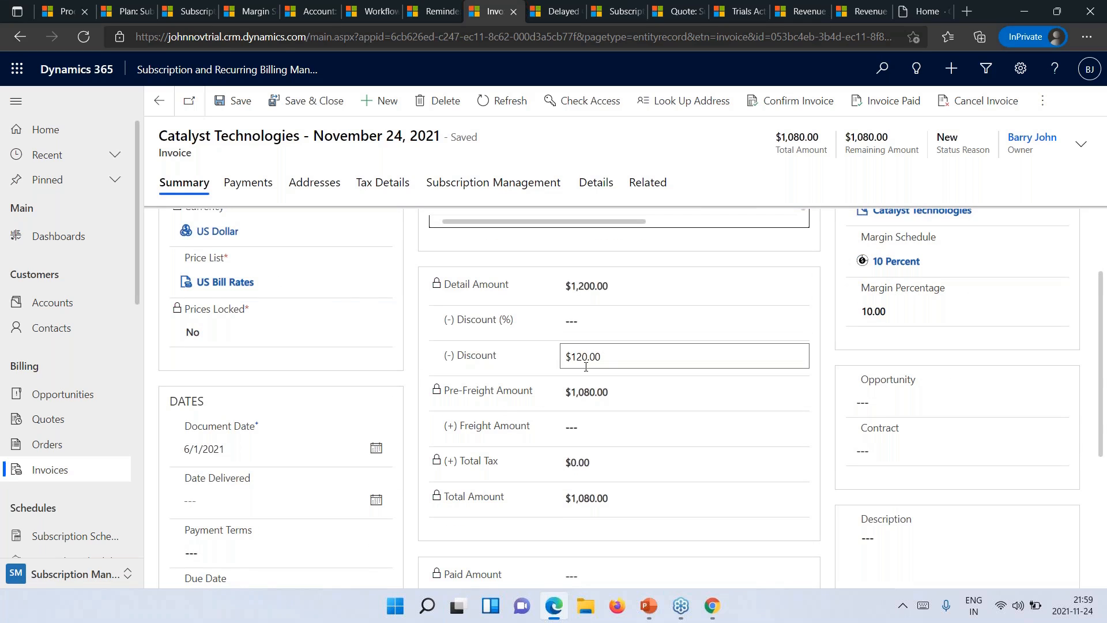
scroll(612, 421, up, 2)
scroll(547, 295, right, 3)
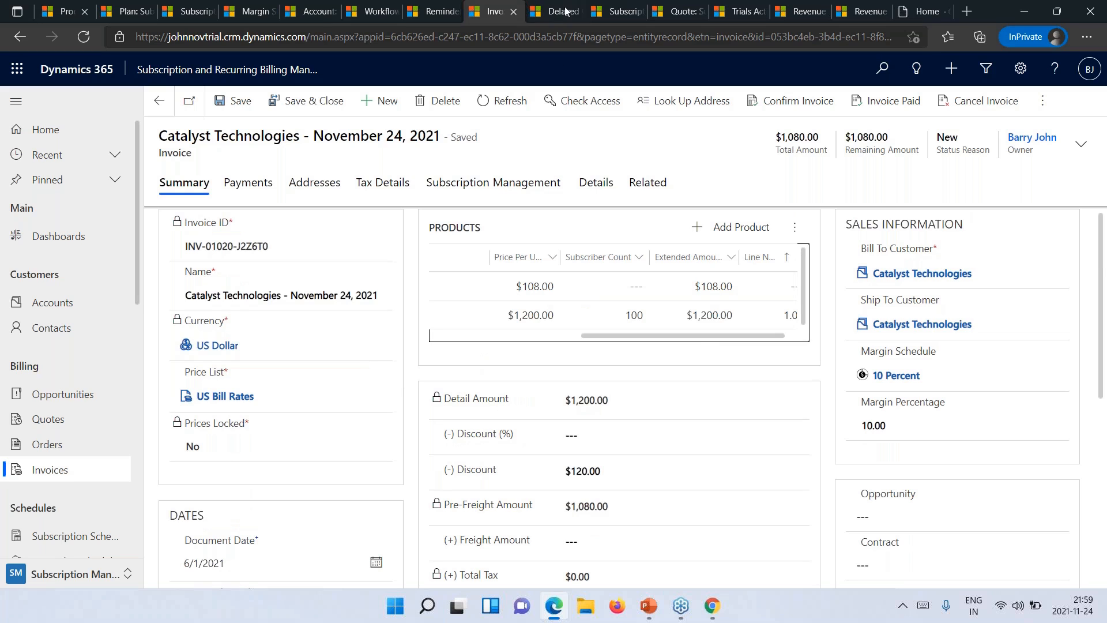
- Review the Catalyst_Maplytics_Pro subscription schedule and compare it with the unsaved Add 30 Maplytics Users quote
click(611, 7)
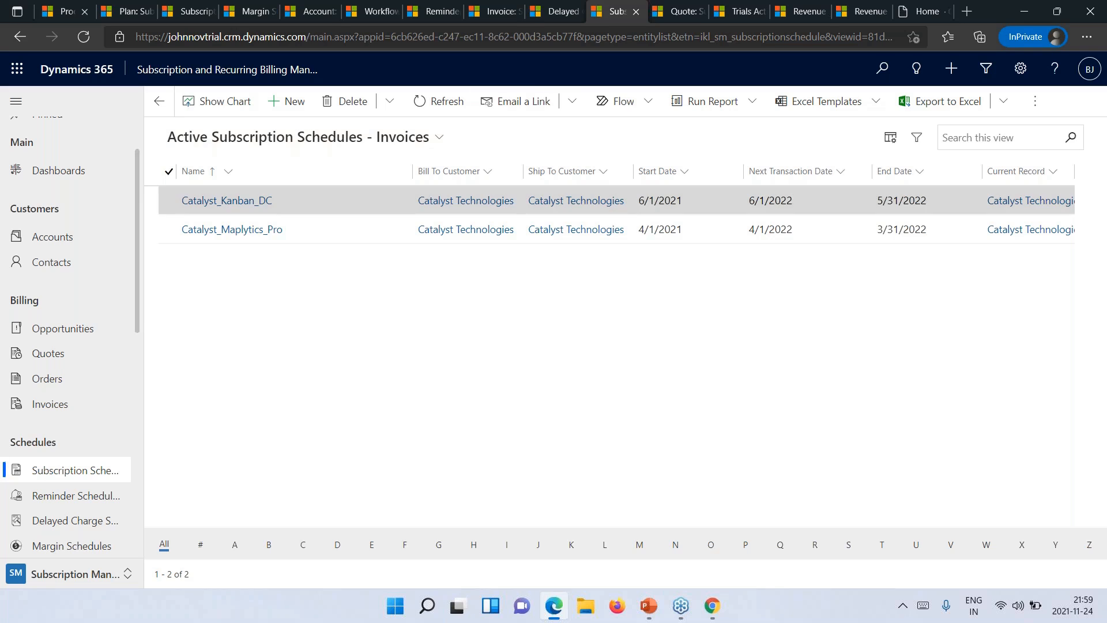
click(241, 235)
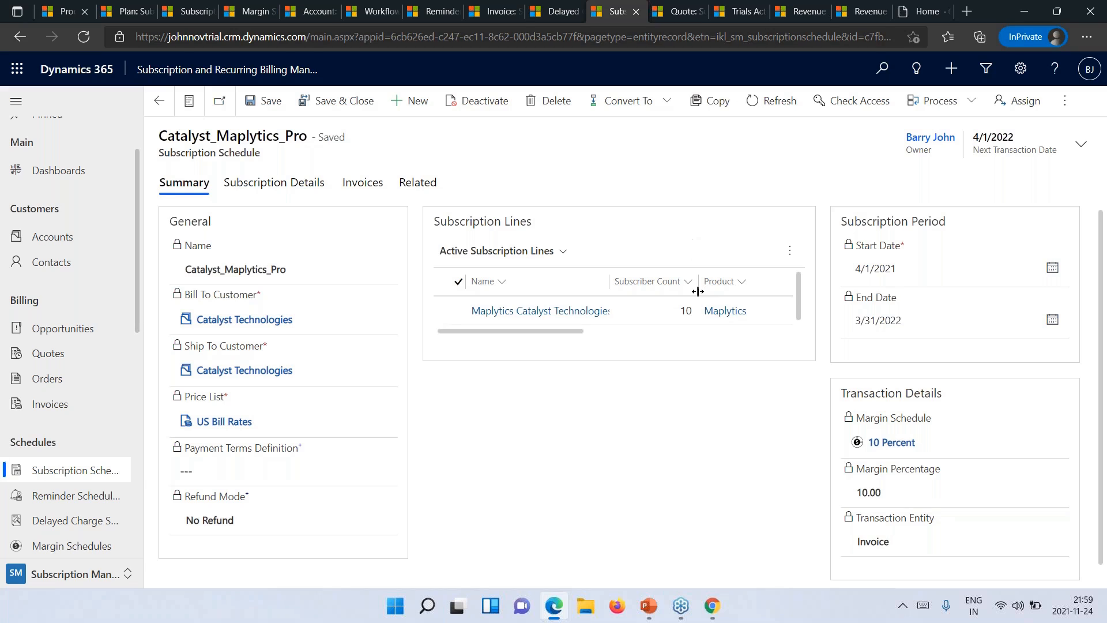
click(674, 13)
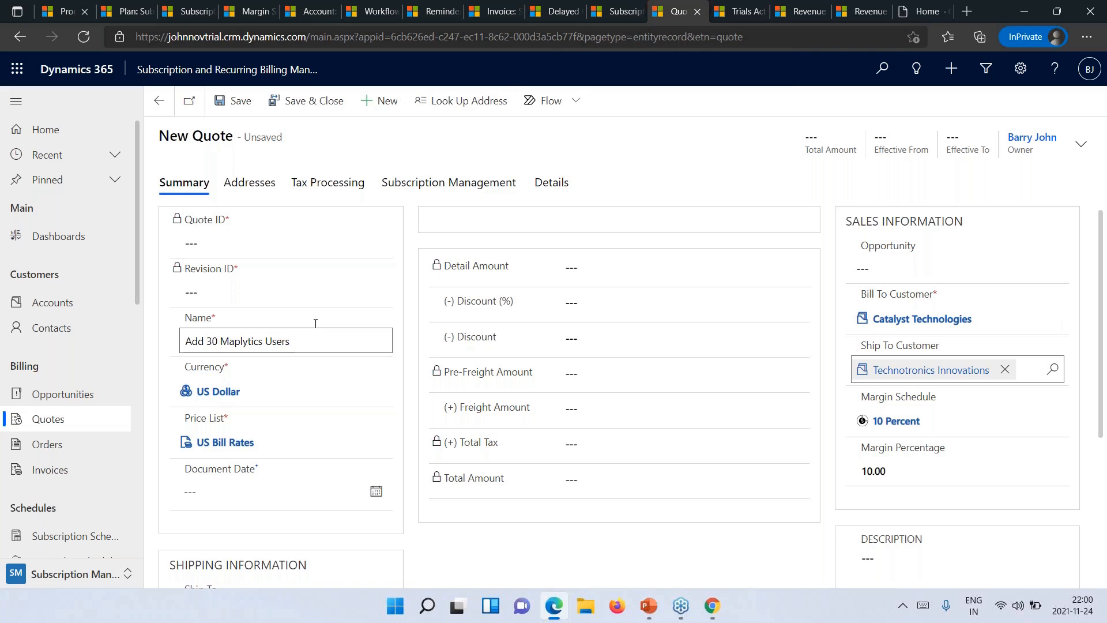
click(624, 11)
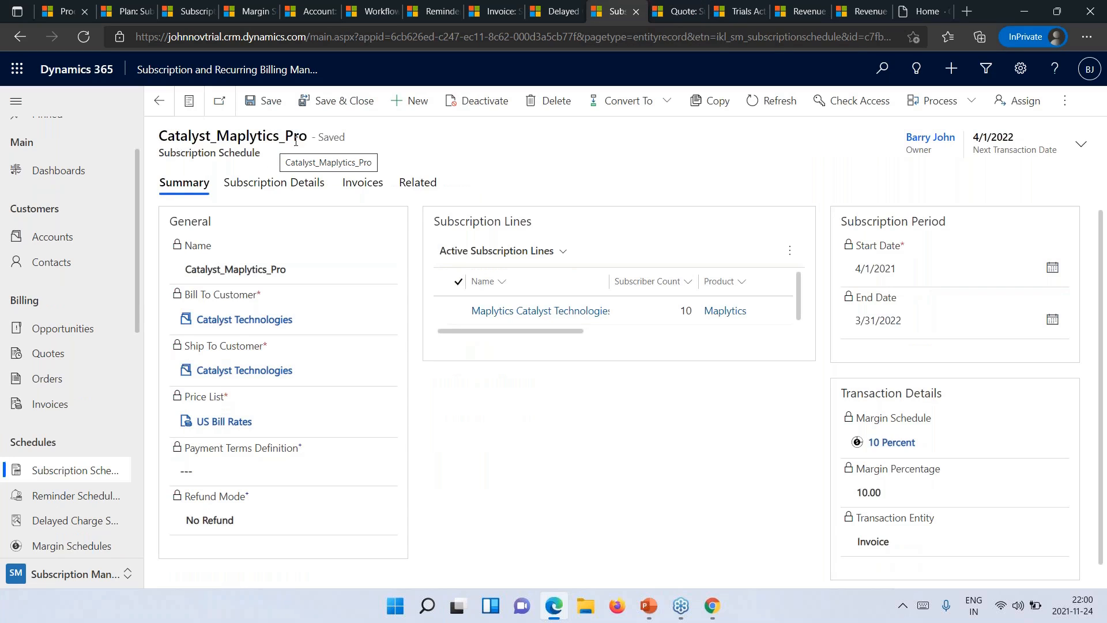
- Set the subscription schedule of the new Add 30 Maplytics Users quote to Catalyst_Maplytics_Pro
click(683, 11)
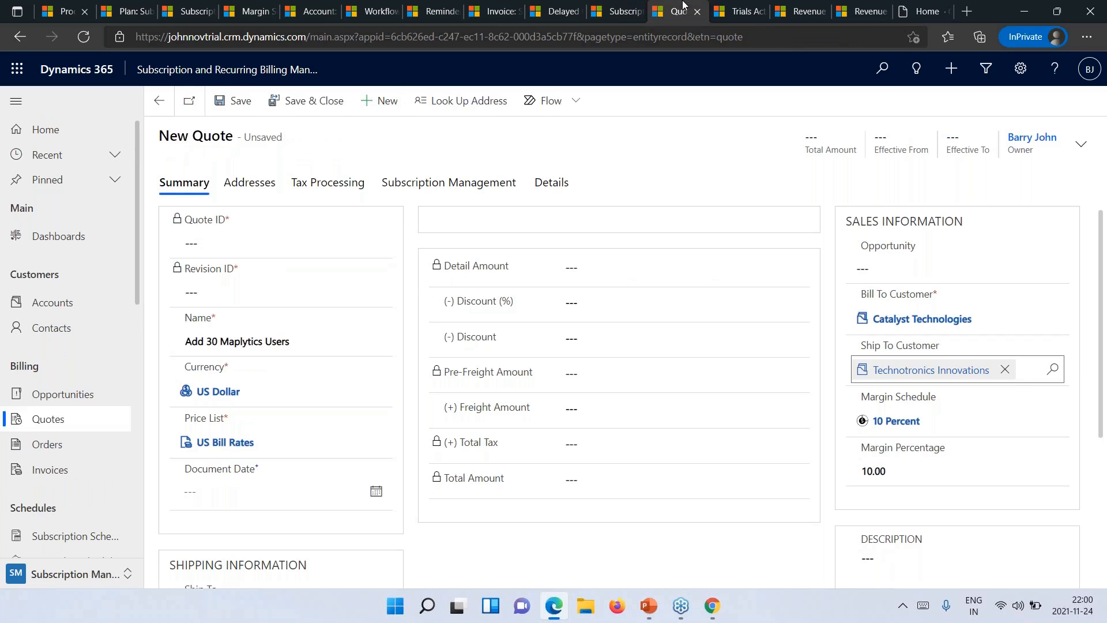
click(467, 186)
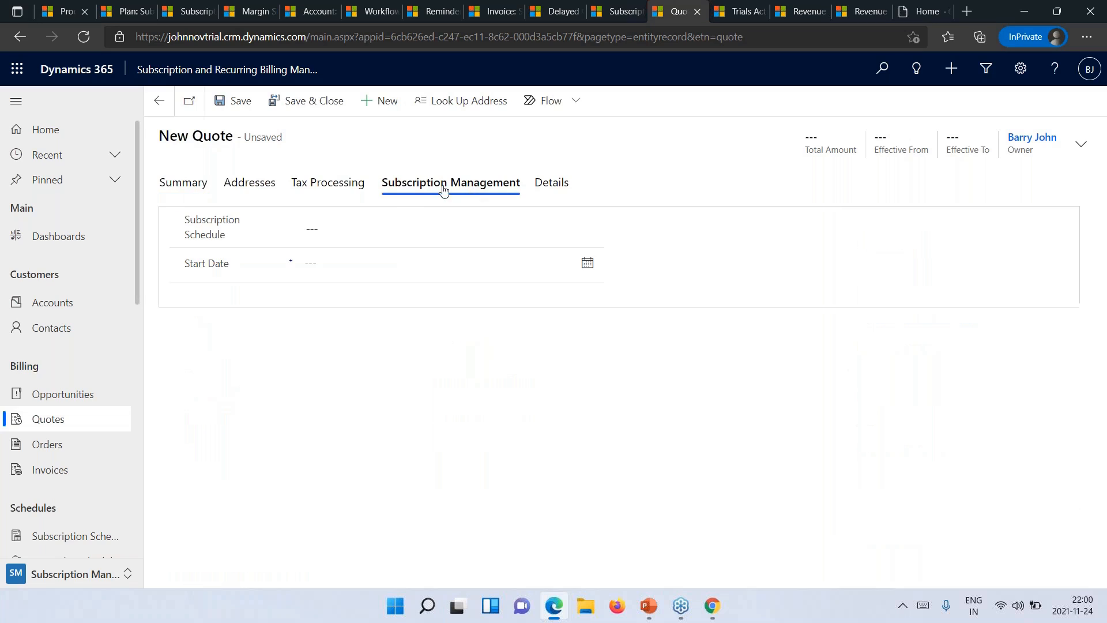
click(351, 230)
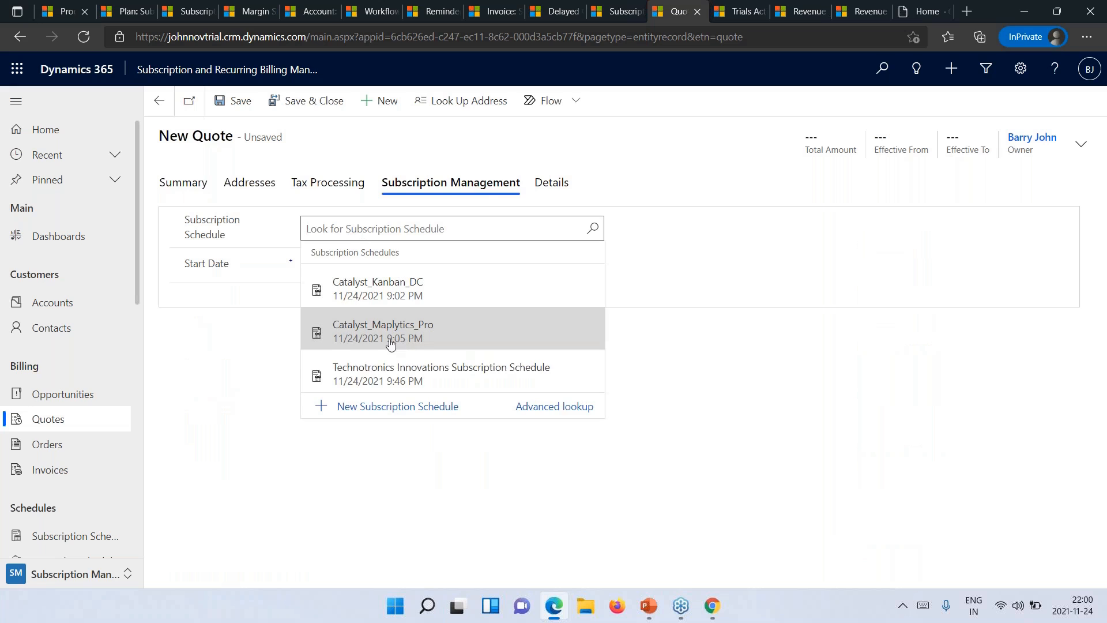
click(432, 337)
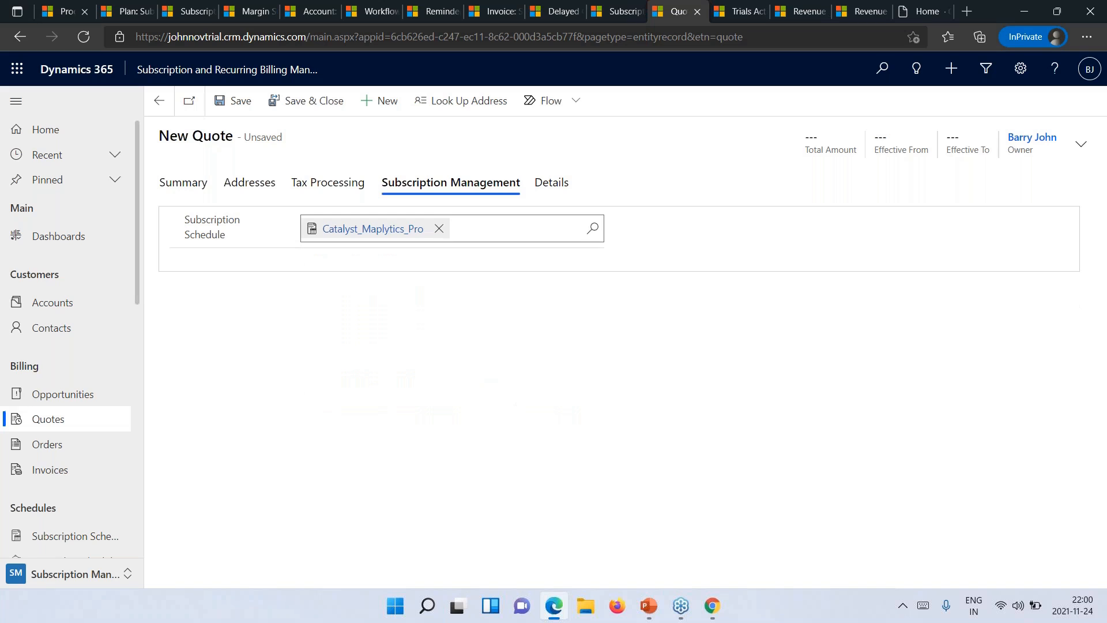
- Save the Add 30 Maplytics Users quote and start adding a product line to it
click(230, 102)
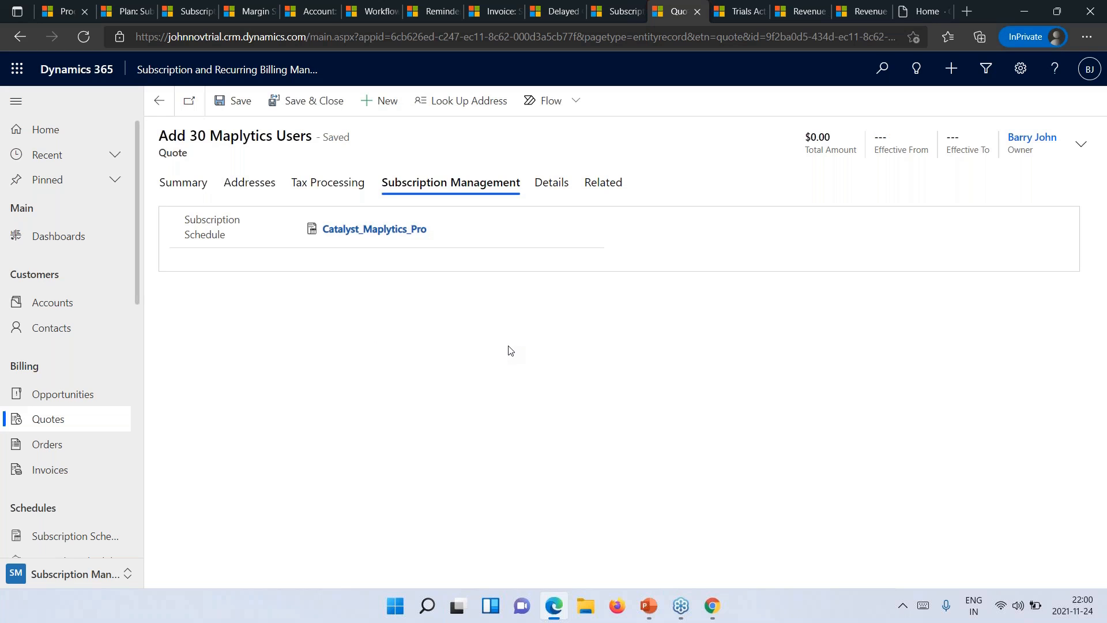
click(193, 193)
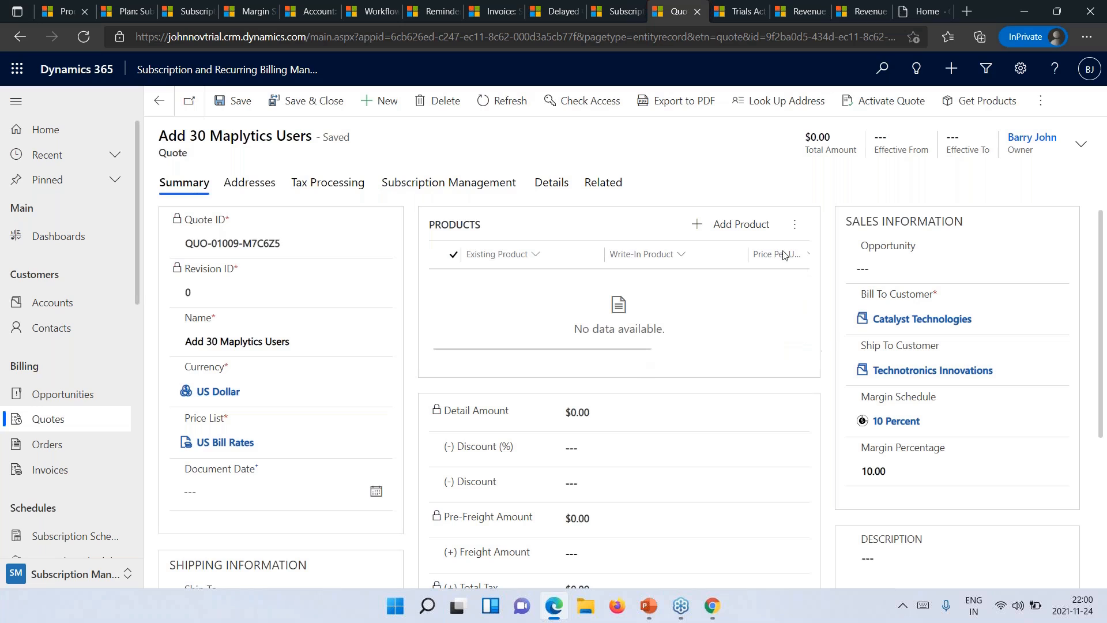
click(796, 227)
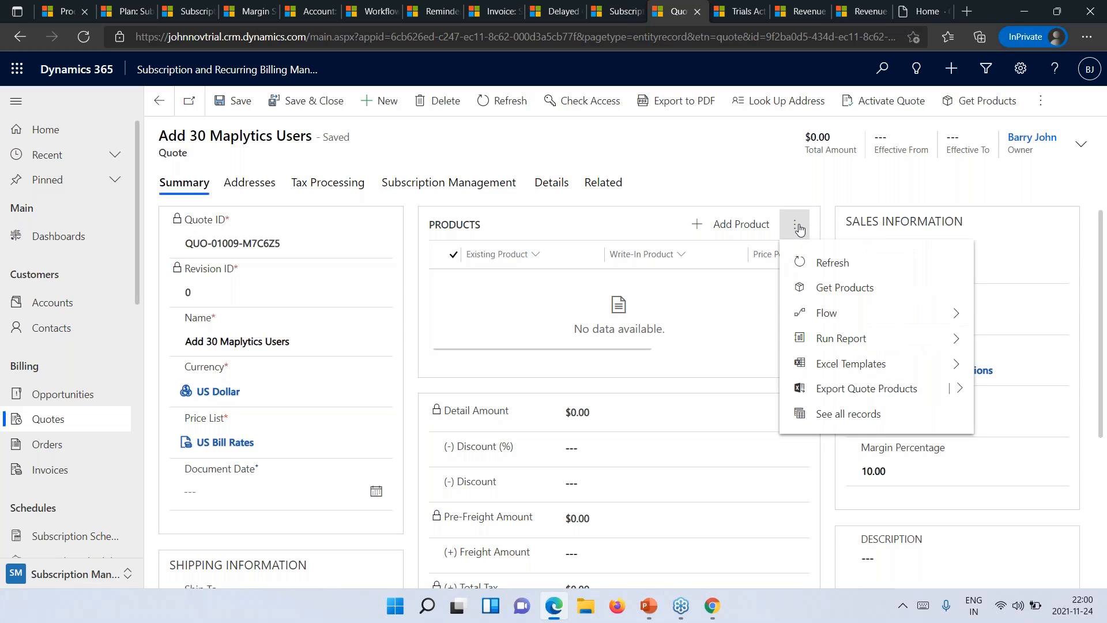
click(799, 229)
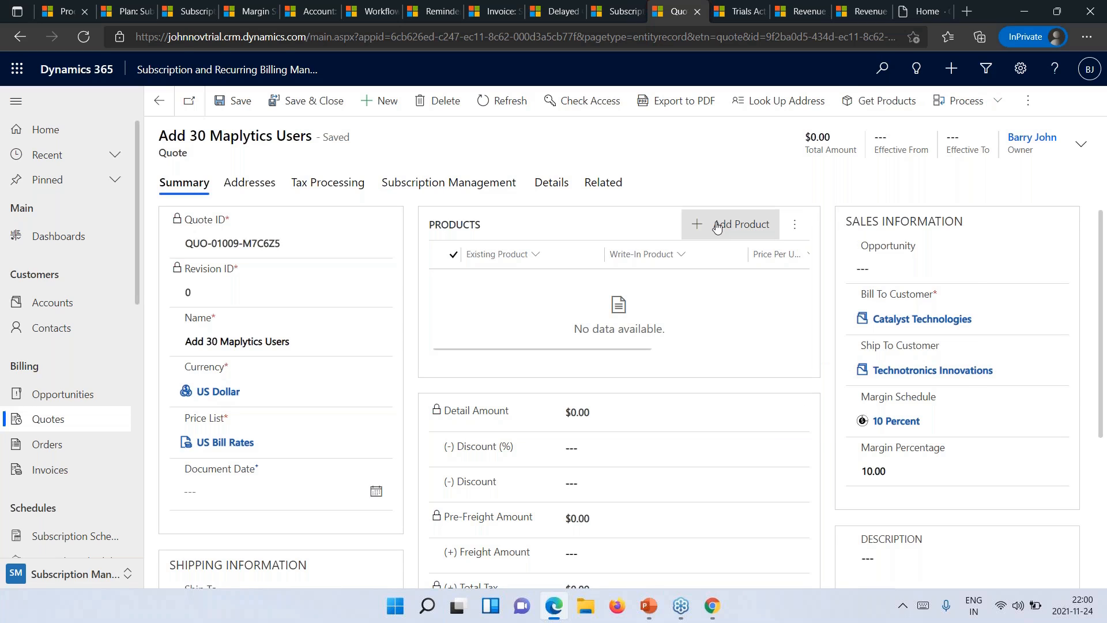
click(717, 226)
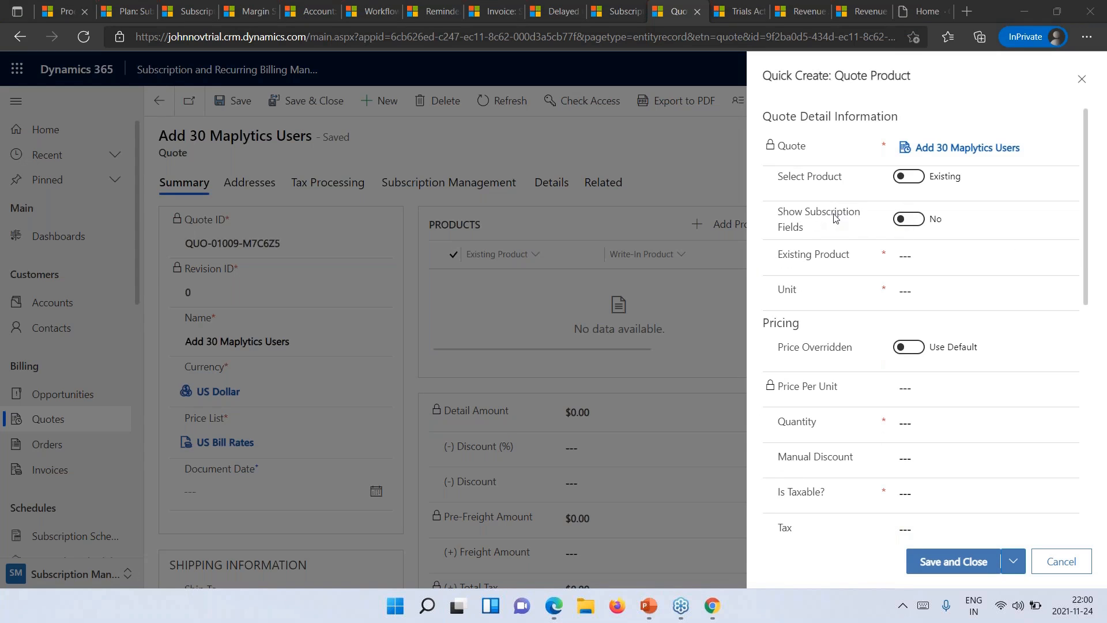
- Show the quote product's subscription fields and choose the existing product Maplytics with the Maplytics 1 Year Tiered_New_USD plan
click(909, 221)
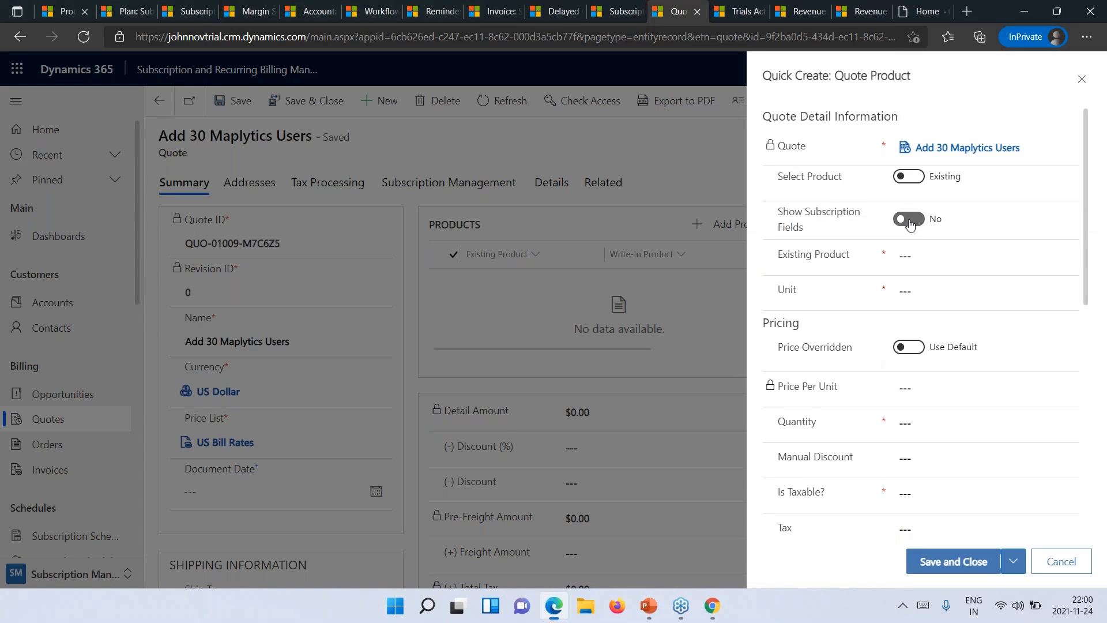
click(926, 254)
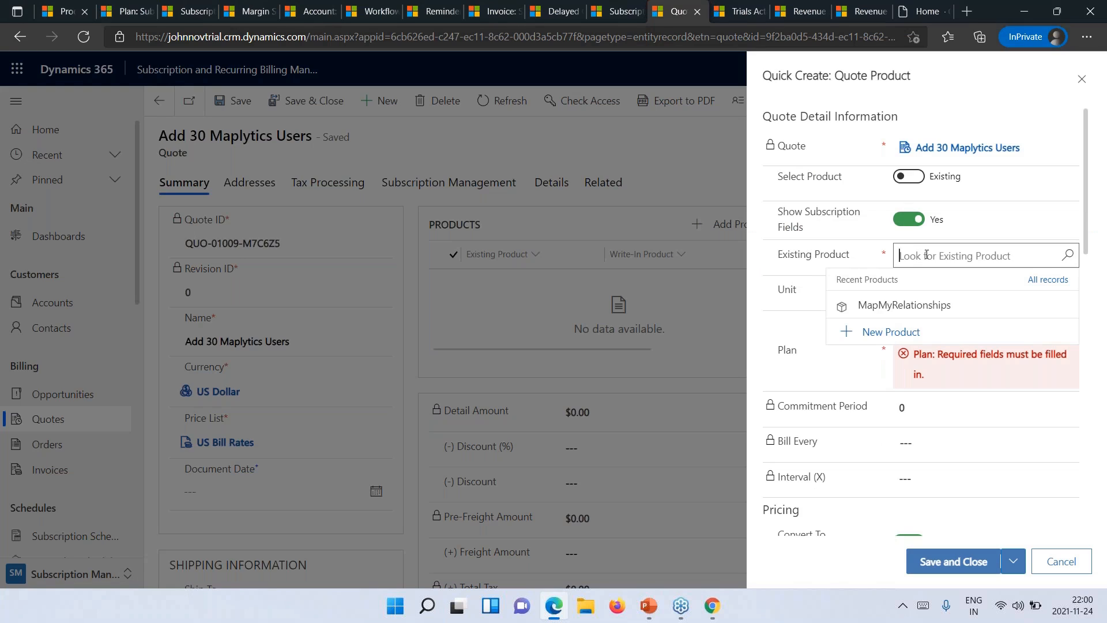
text(Map)
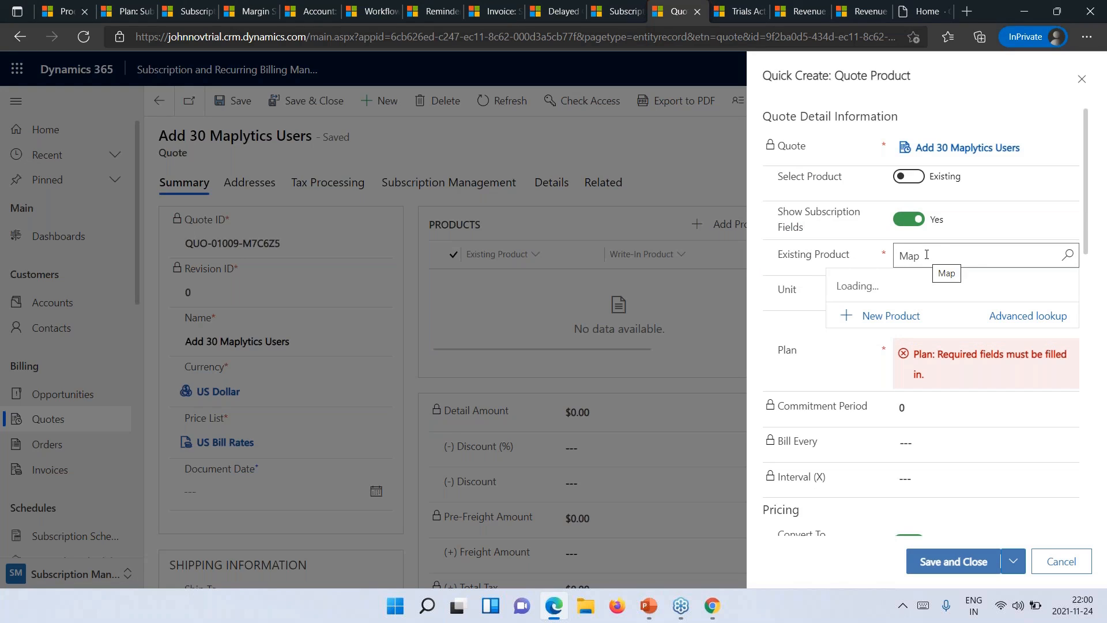
text(ly)
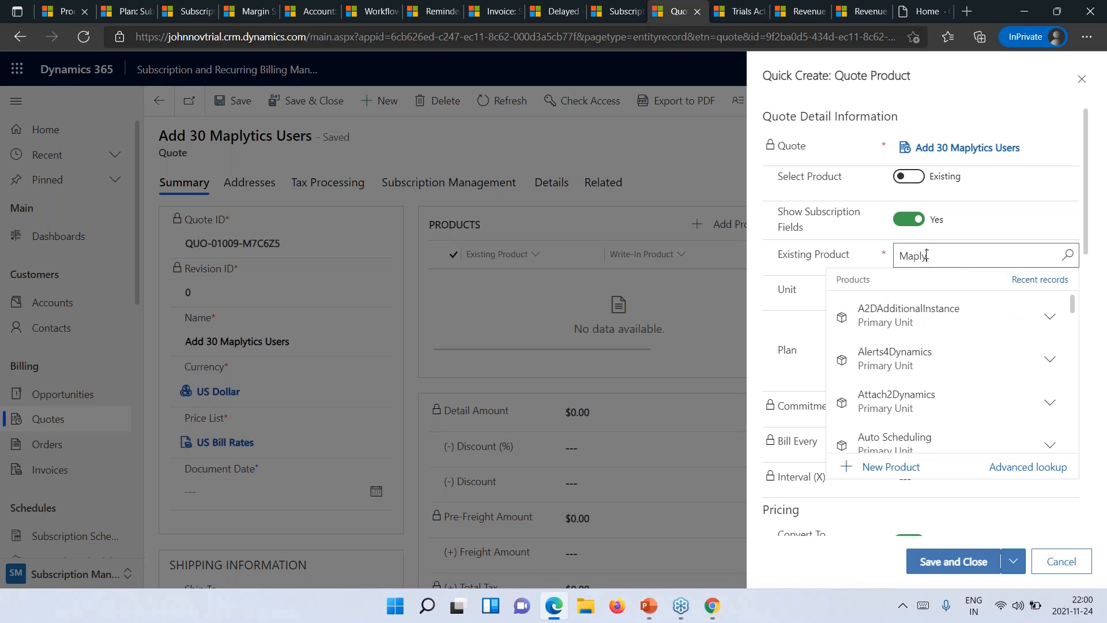
click(917, 317)
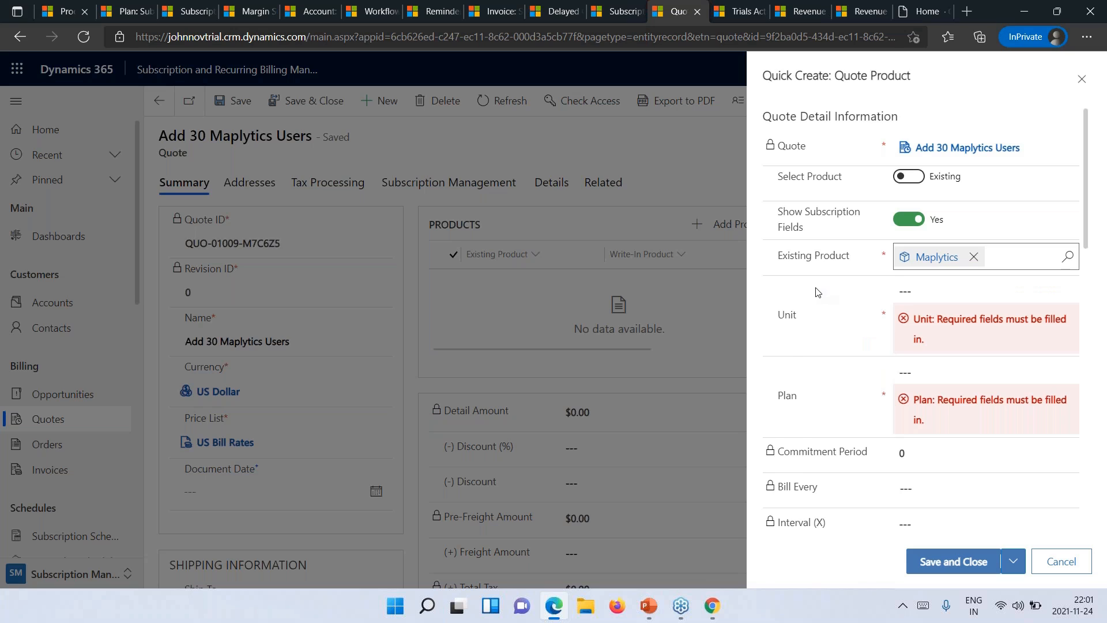
click(931, 315)
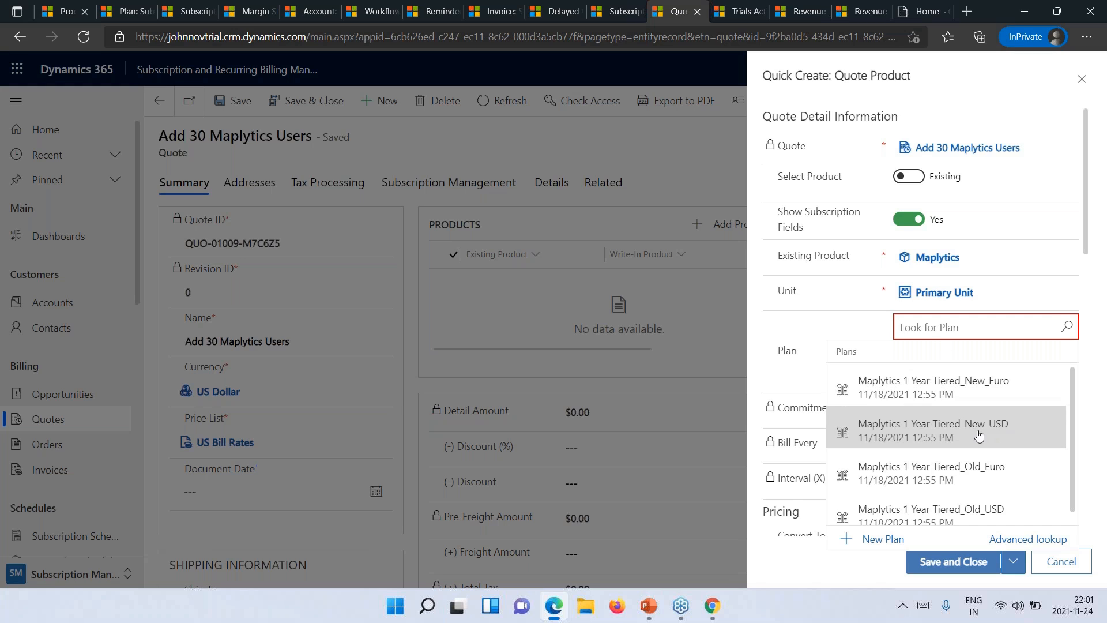
click(957, 430)
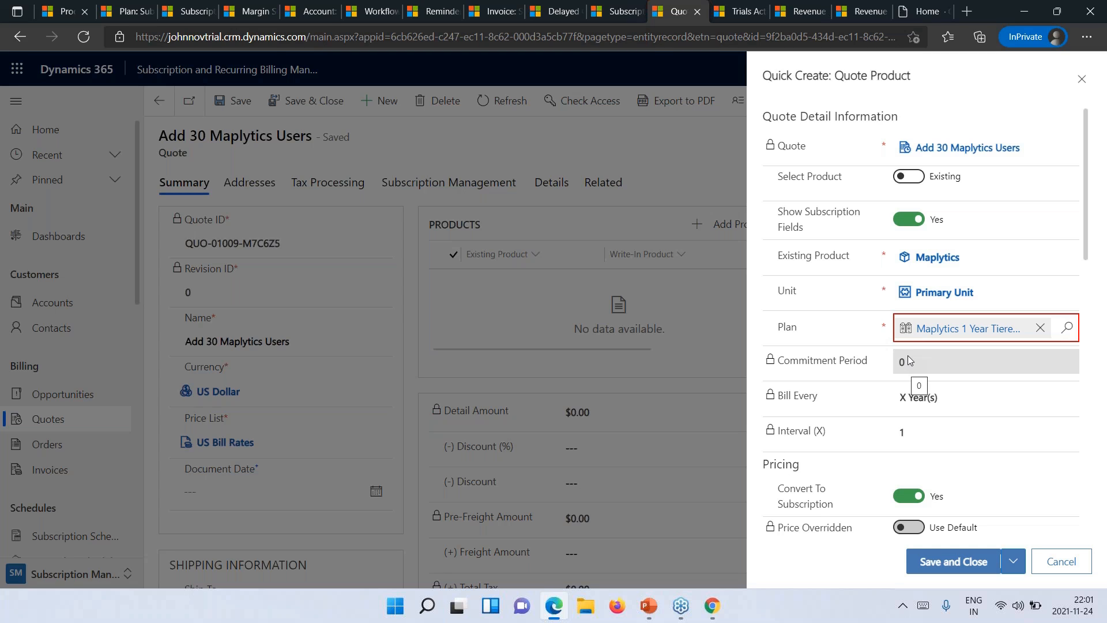
- Set the quote product's subscriber count to 30 and mark it as not taxable
scroll(920, 397, down, 2)
scroll(917, 399, down, 1)
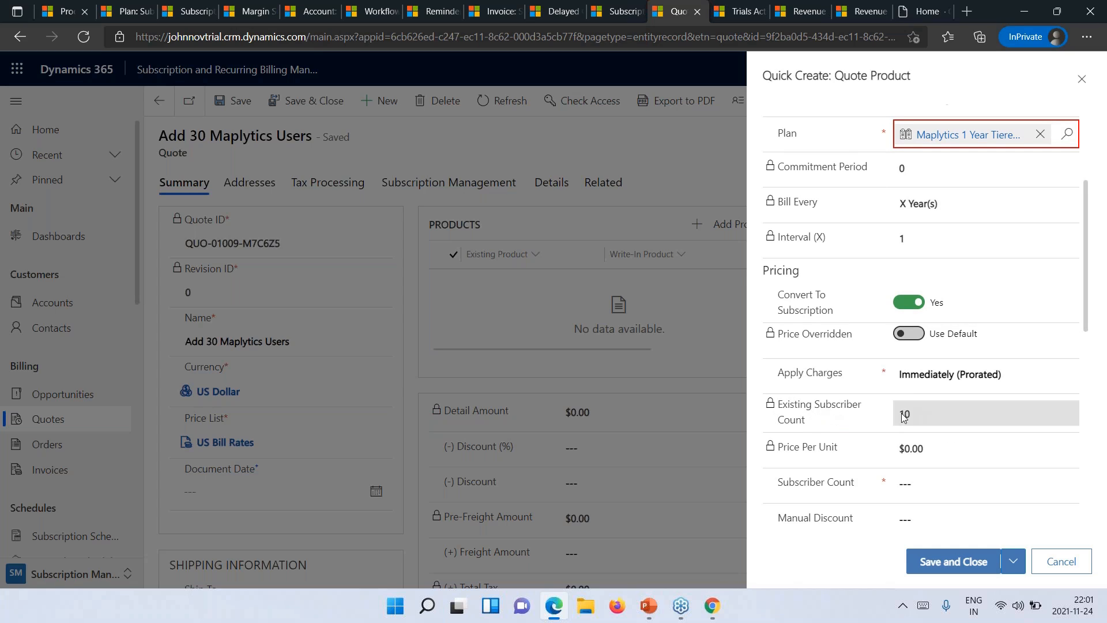
scroll(922, 418, down, 1)
click(934, 422)
text(30)
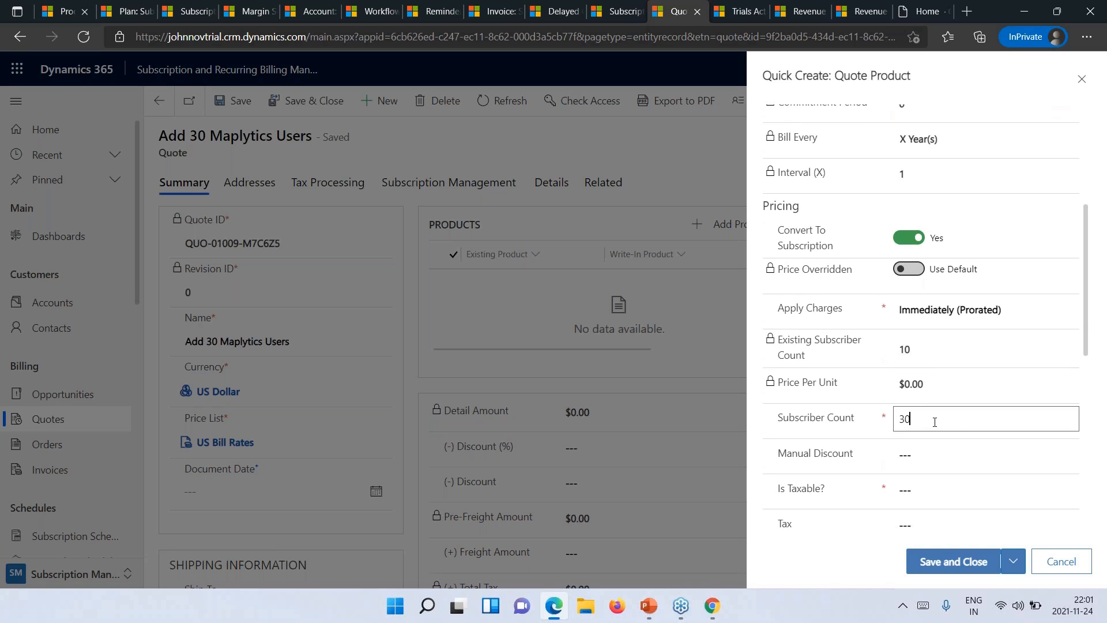
click(934, 491)
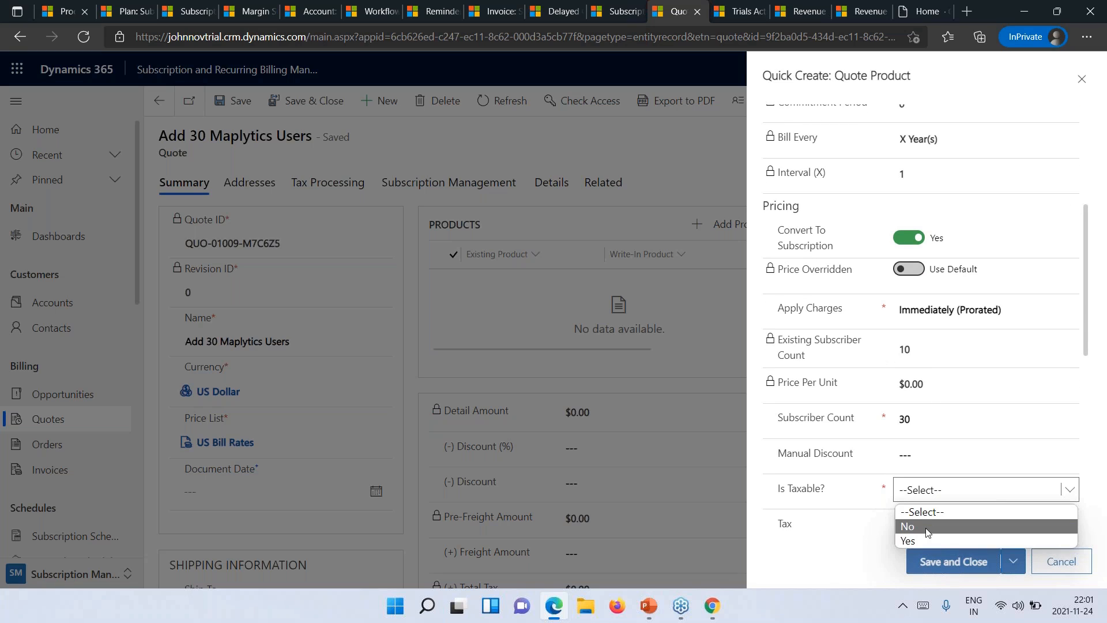
click(929, 526)
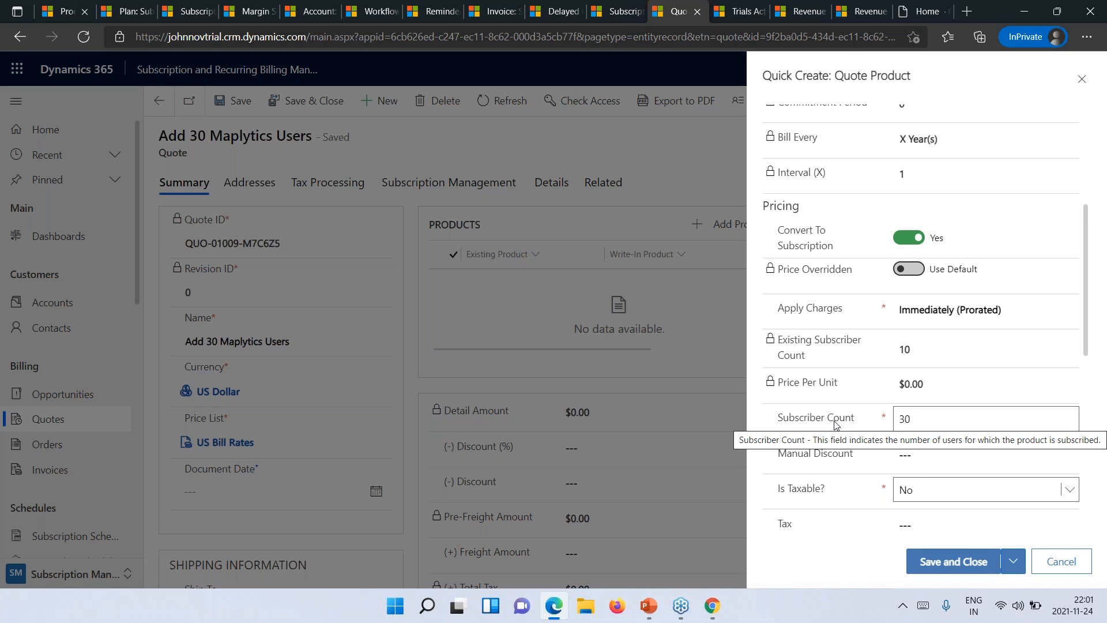
- Try applying the quote product's charges as Custom with a billing start date of 1/1/2022
drag(916, 417, 897, 416)
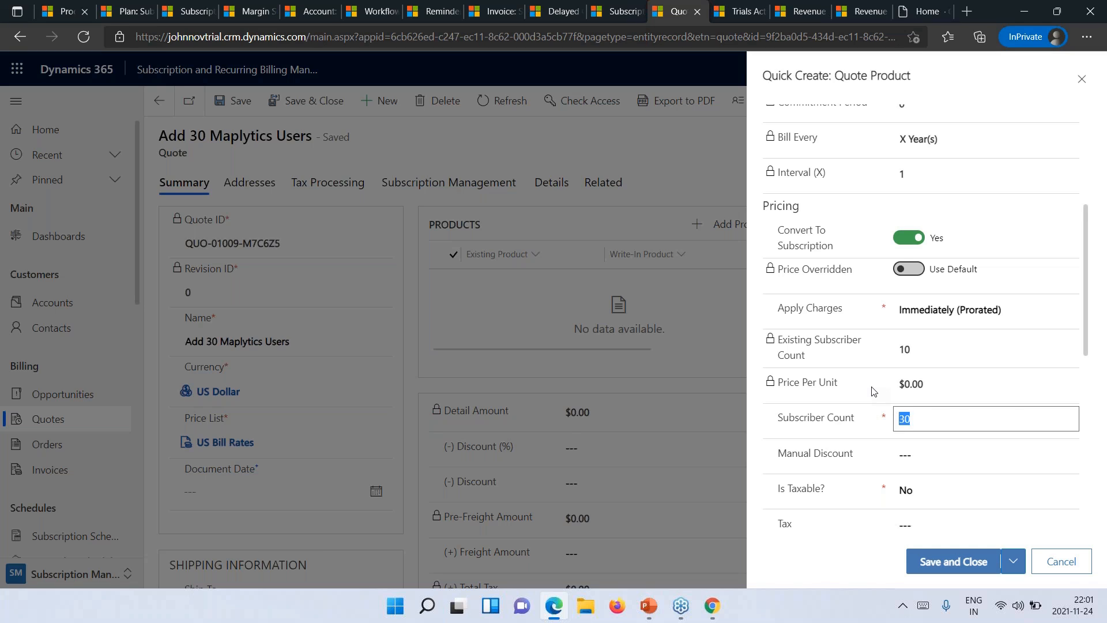
click(818, 312)
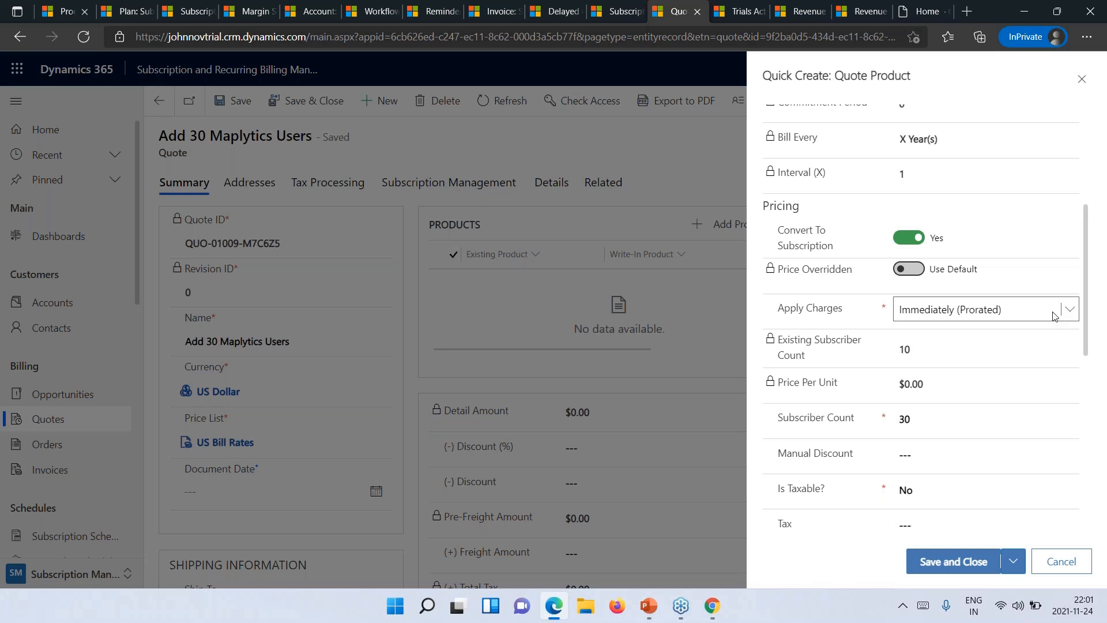
click(1074, 312)
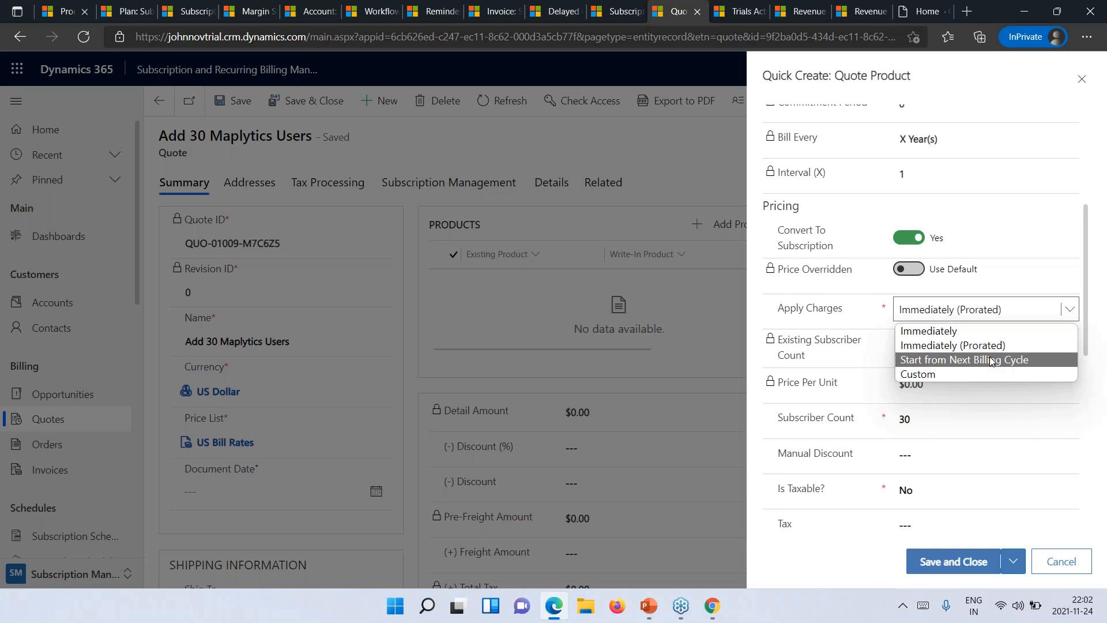
click(920, 374)
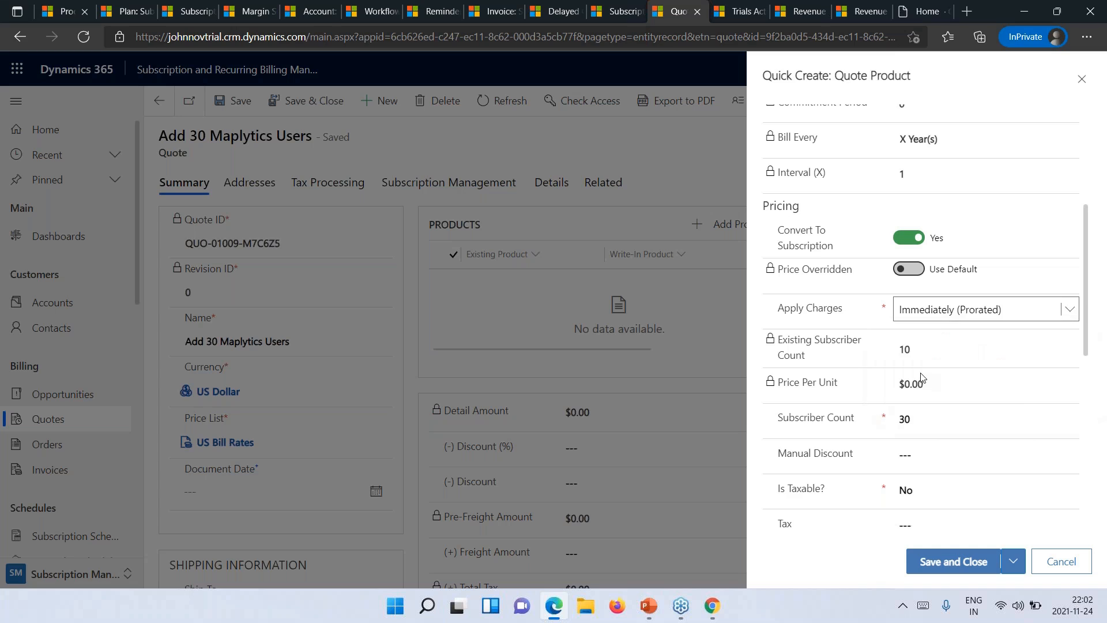
click(968, 341)
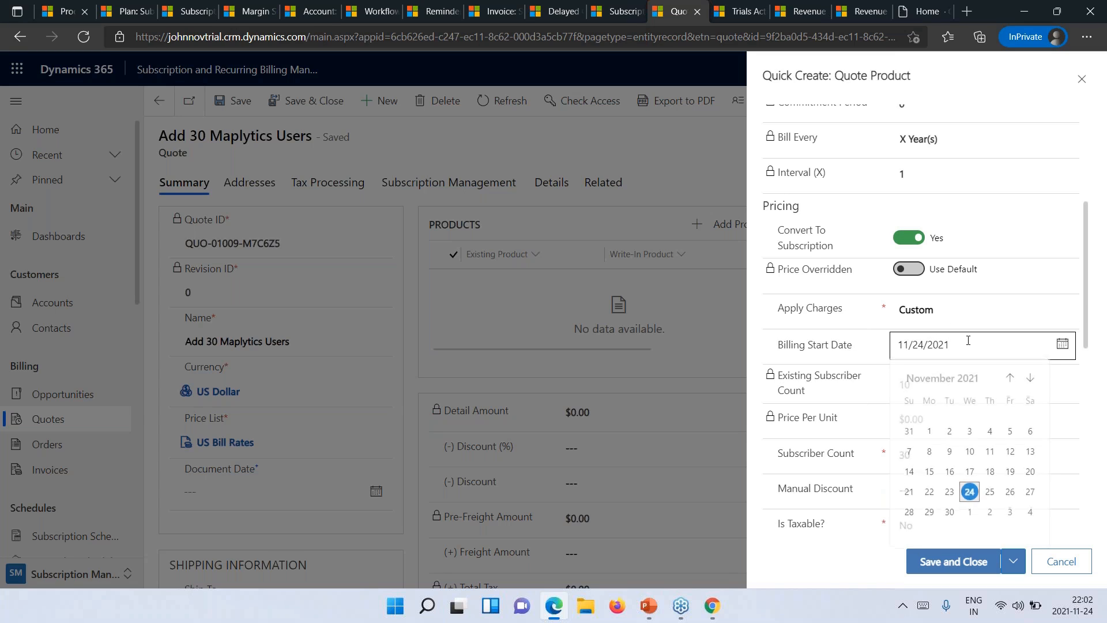
click(1030, 379)
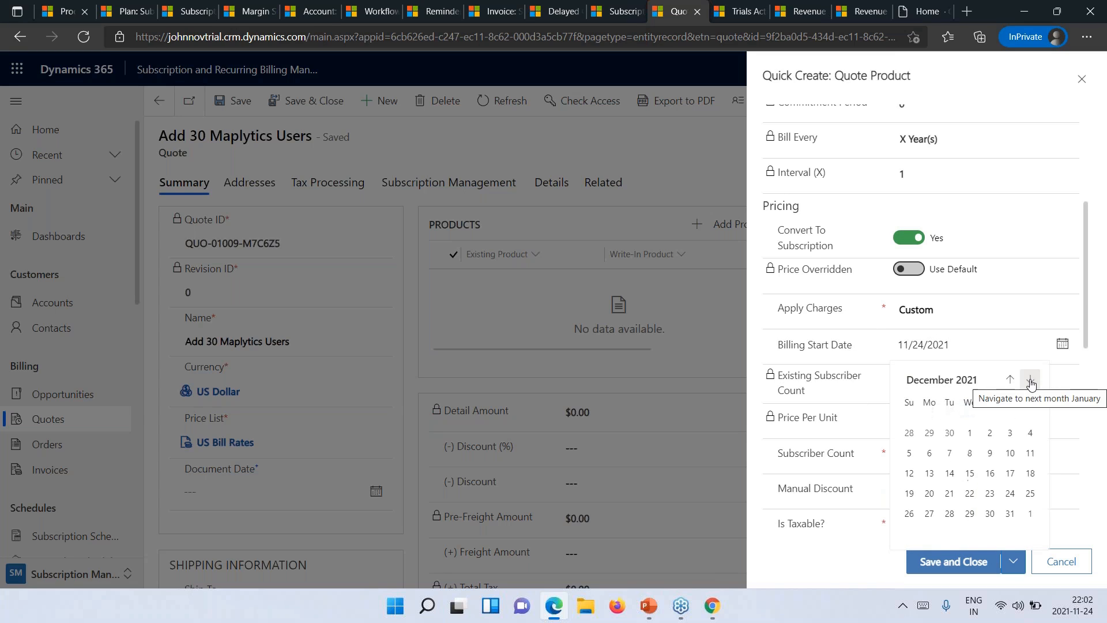
click(1030, 380)
click(1031, 429)
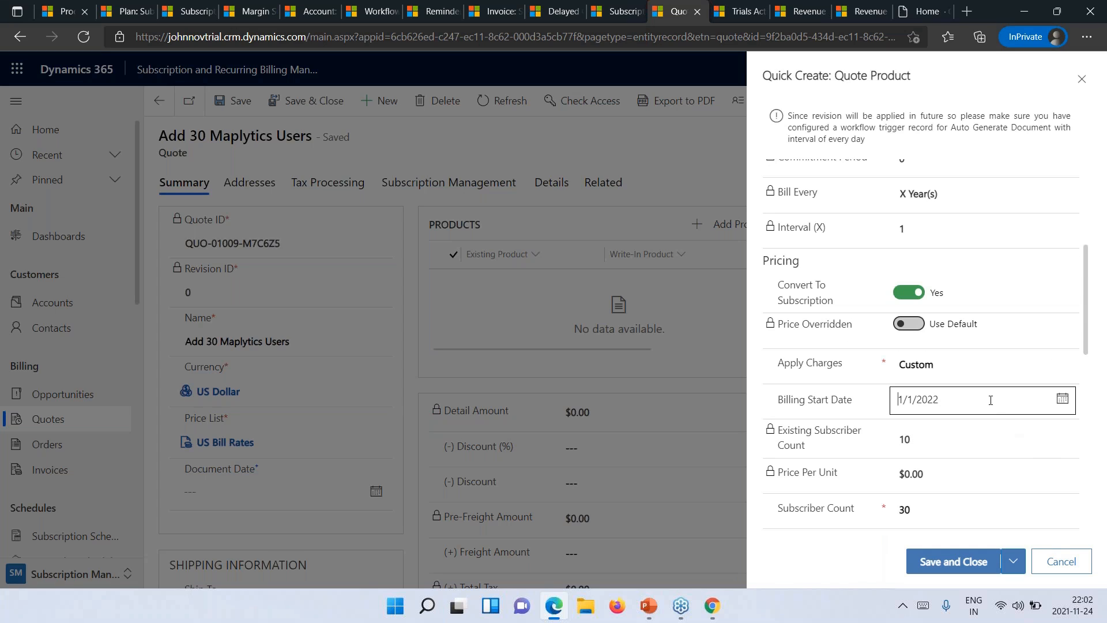
- Apply the quote product's charges as Immediately (Prorated), and save and close the product line
click(937, 364)
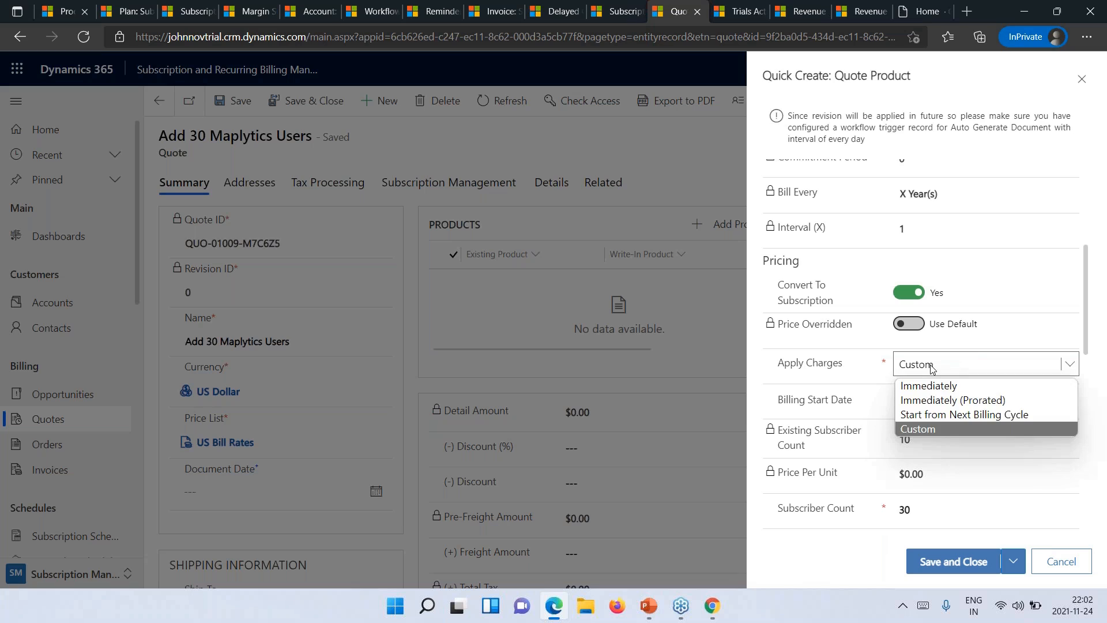
click(953, 402)
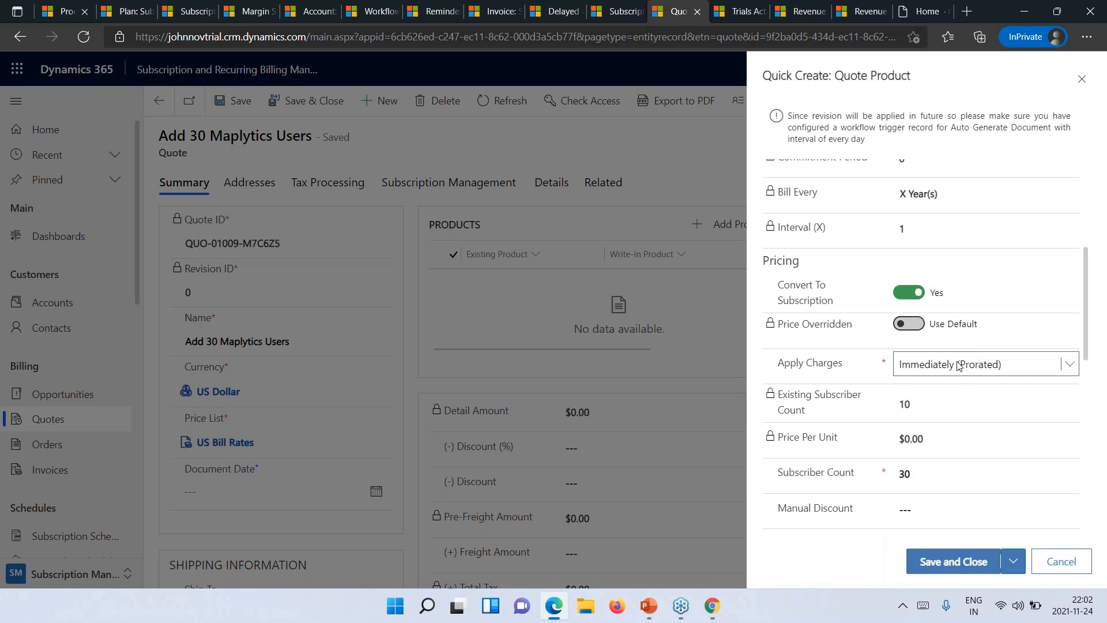
scroll(973, 364, down, 3)
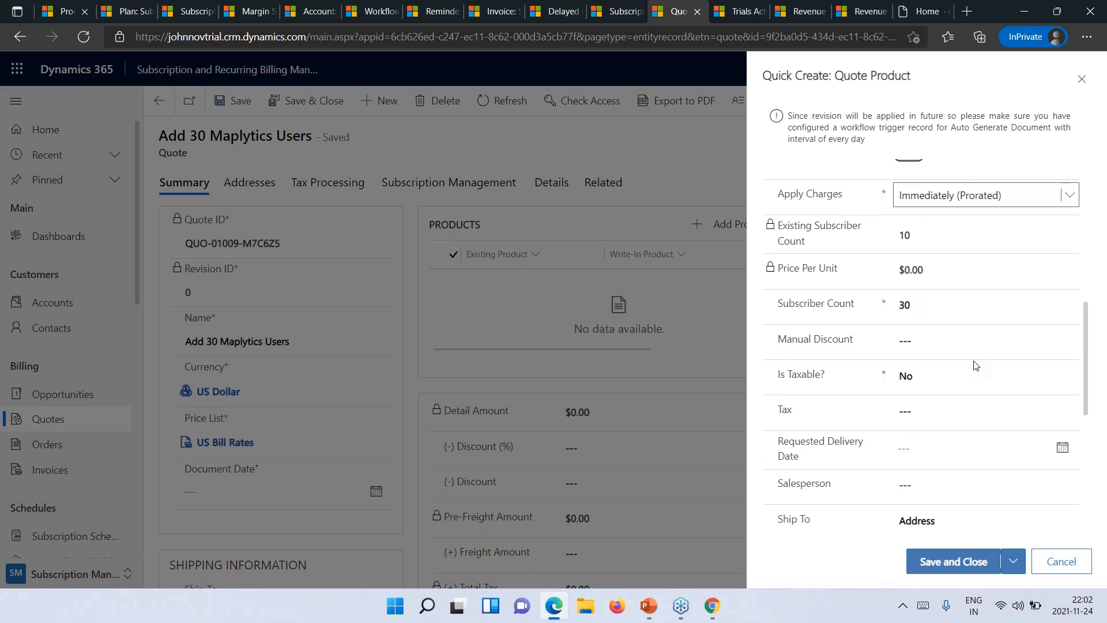
scroll(971, 380, down, 3)
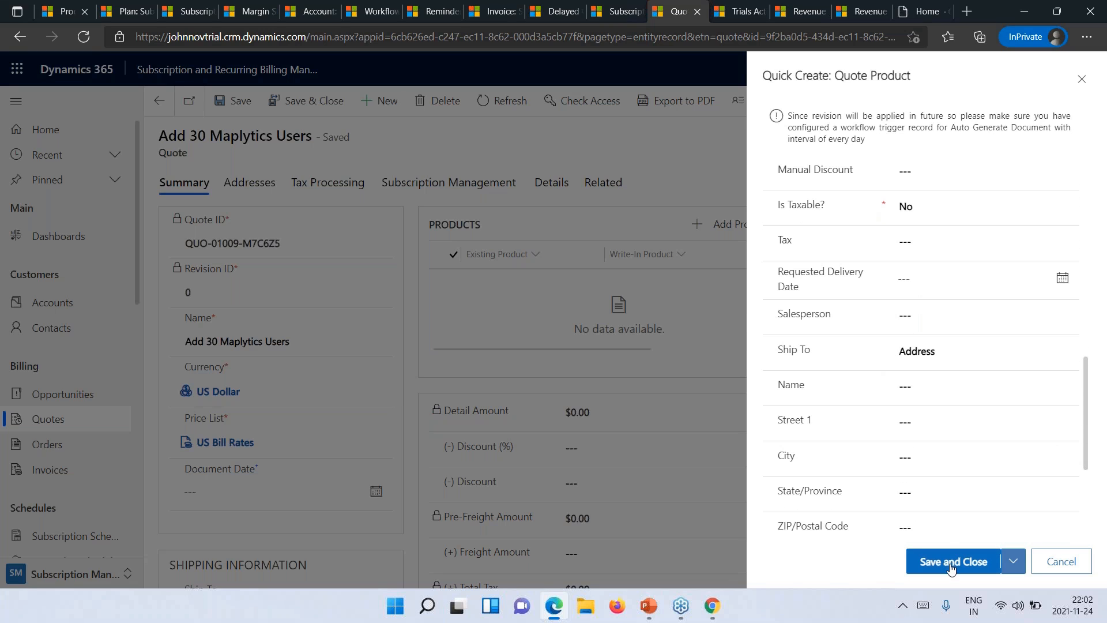
click(951, 562)
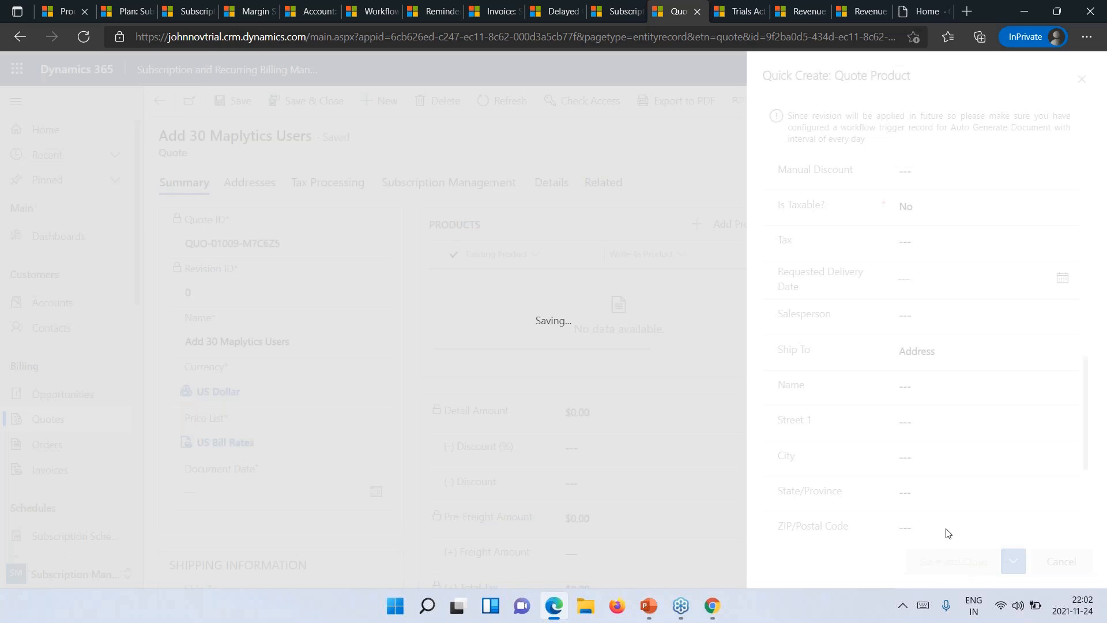
- Review the subscription line and invoices of the Catalyst_Maplytics_Pro schedule, and return to the quote
click(622, 13)
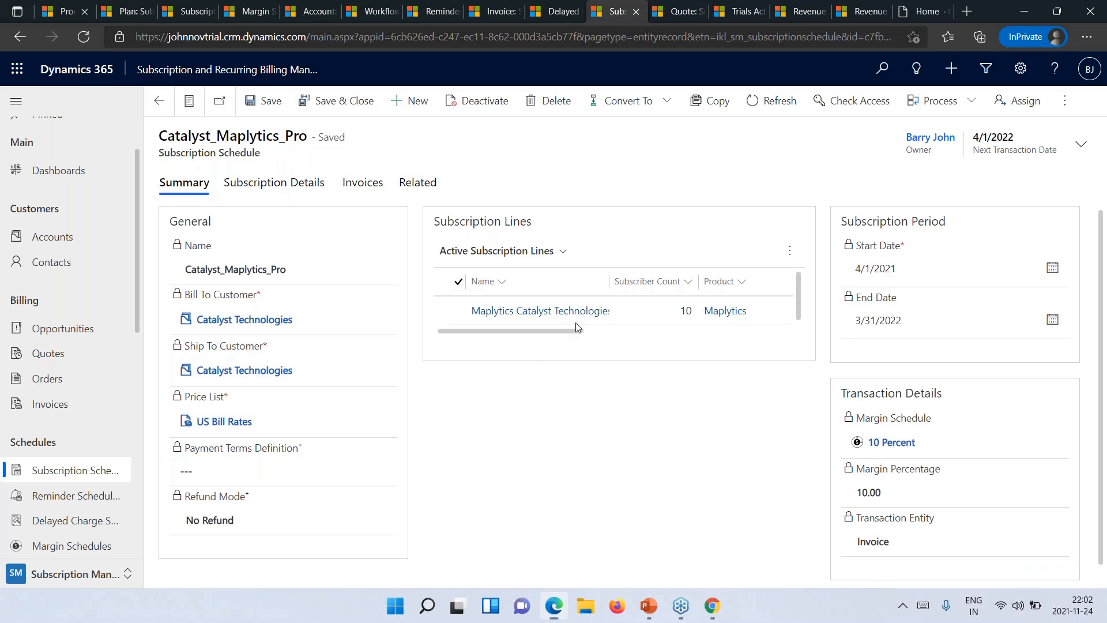
click(363, 182)
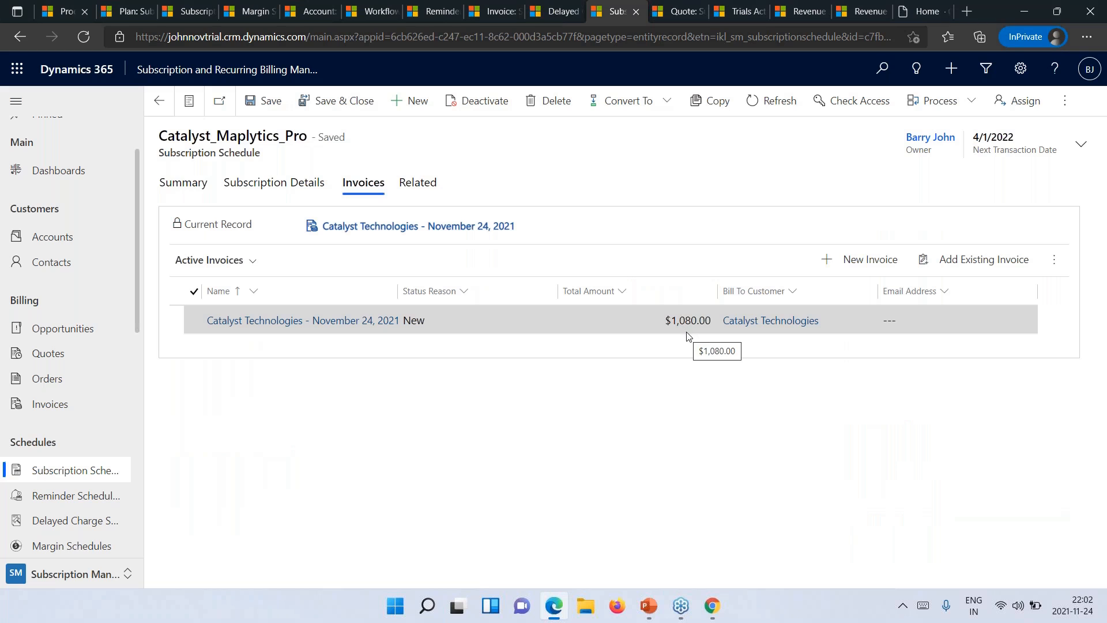
click(678, 15)
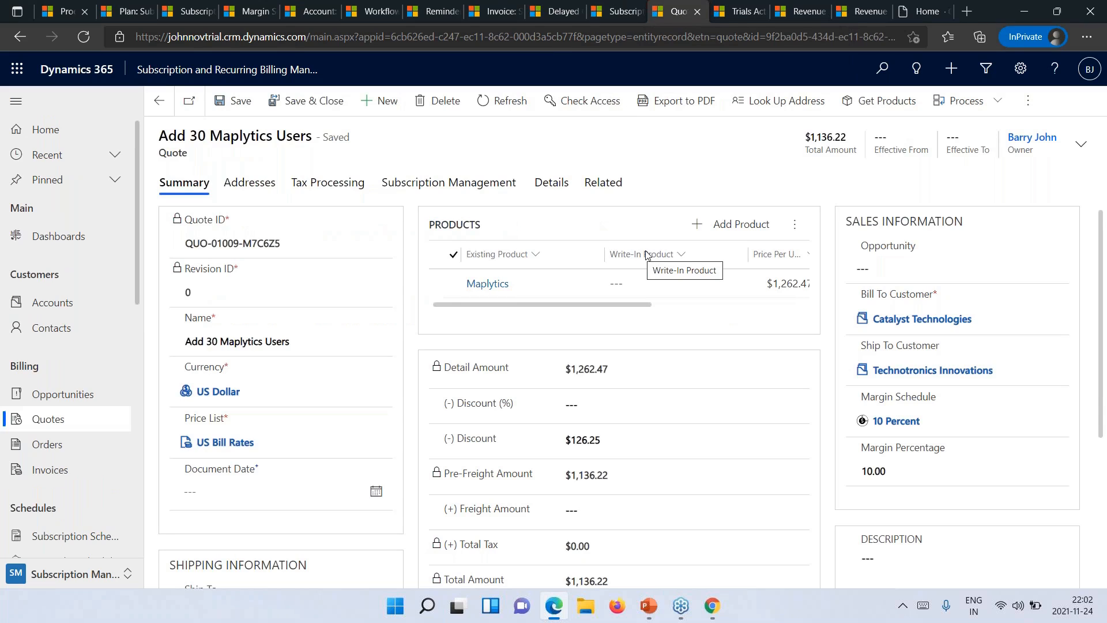
- Activate the Add 30 Maplytics Users quote and convert it to a subscription
click(1017, 108)
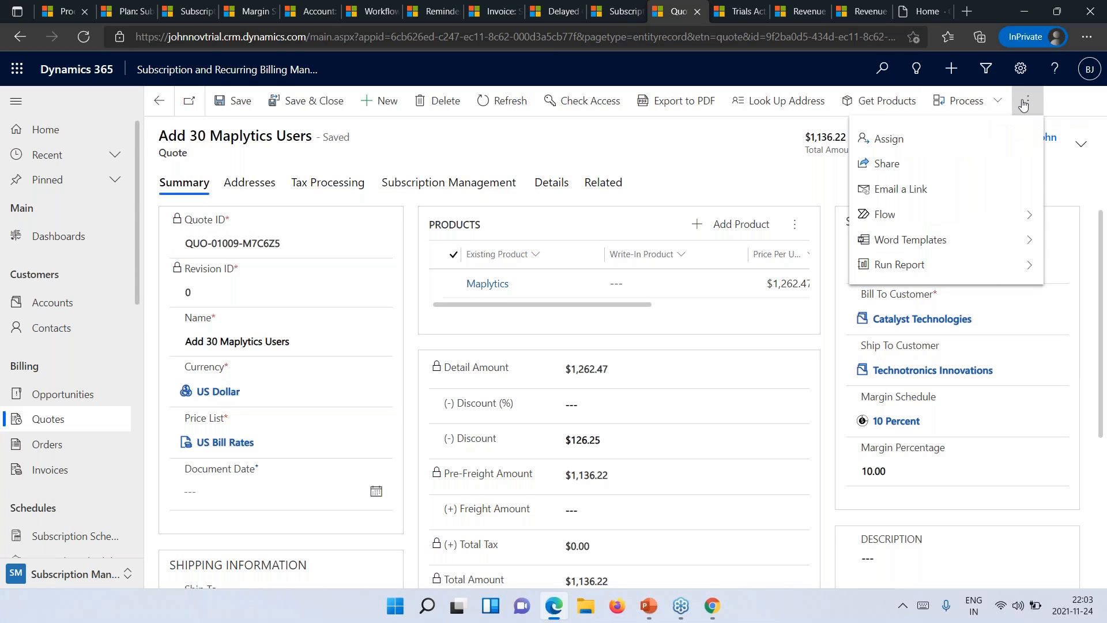
click(1021, 101)
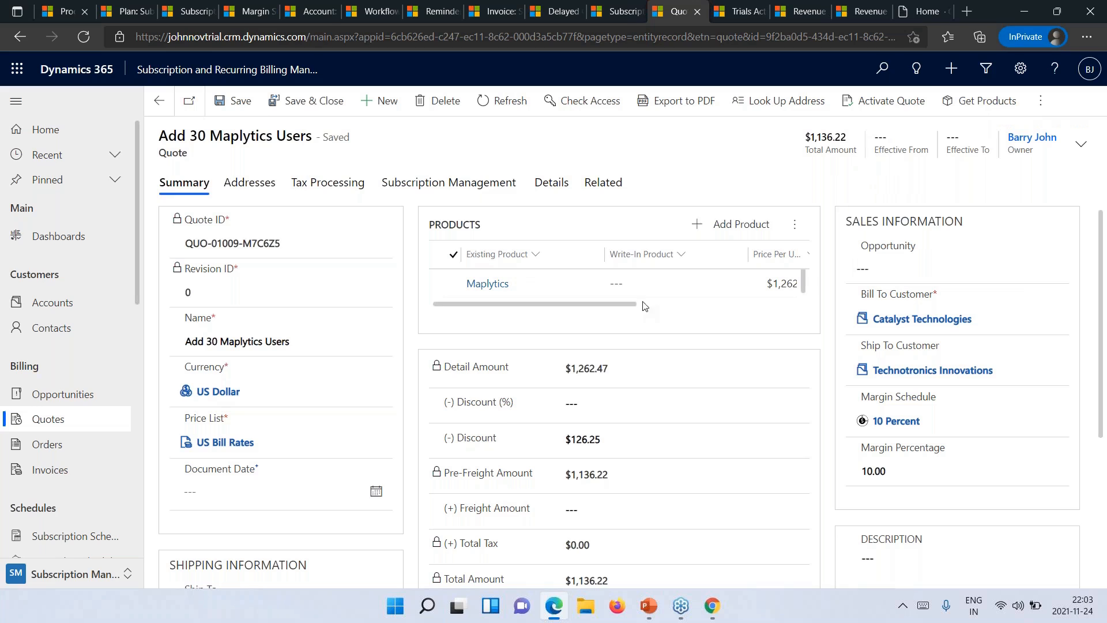
click(876, 104)
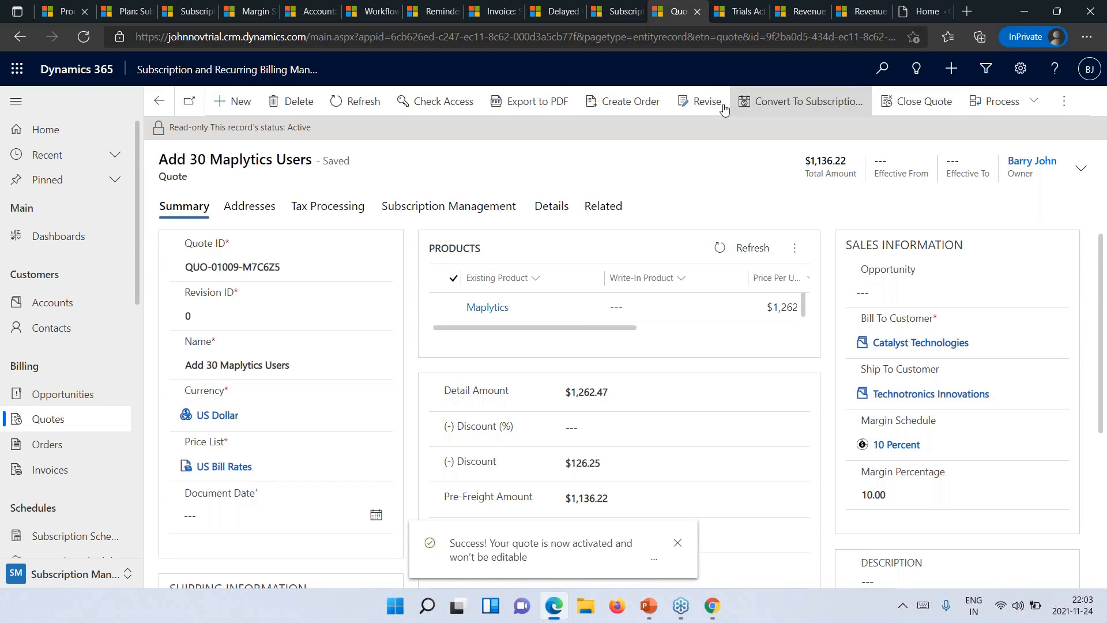
click(786, 103)
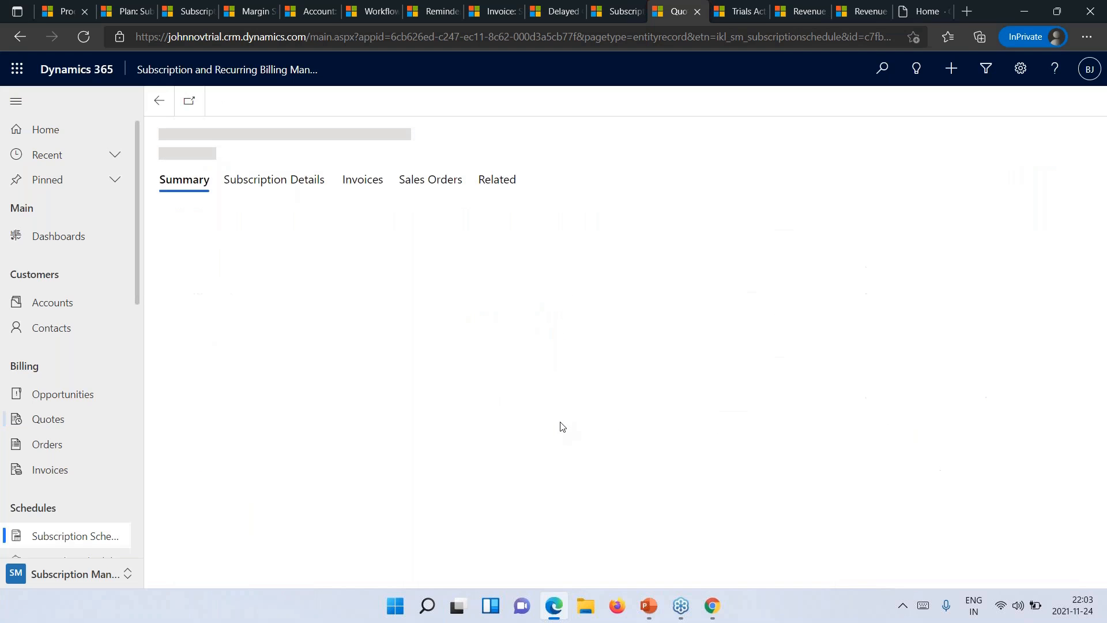
- Review the subscriber count and the invoices of the updated Catalyst_Maplytics_Pro subscription schedule
drag(159, 136, 301, 137)
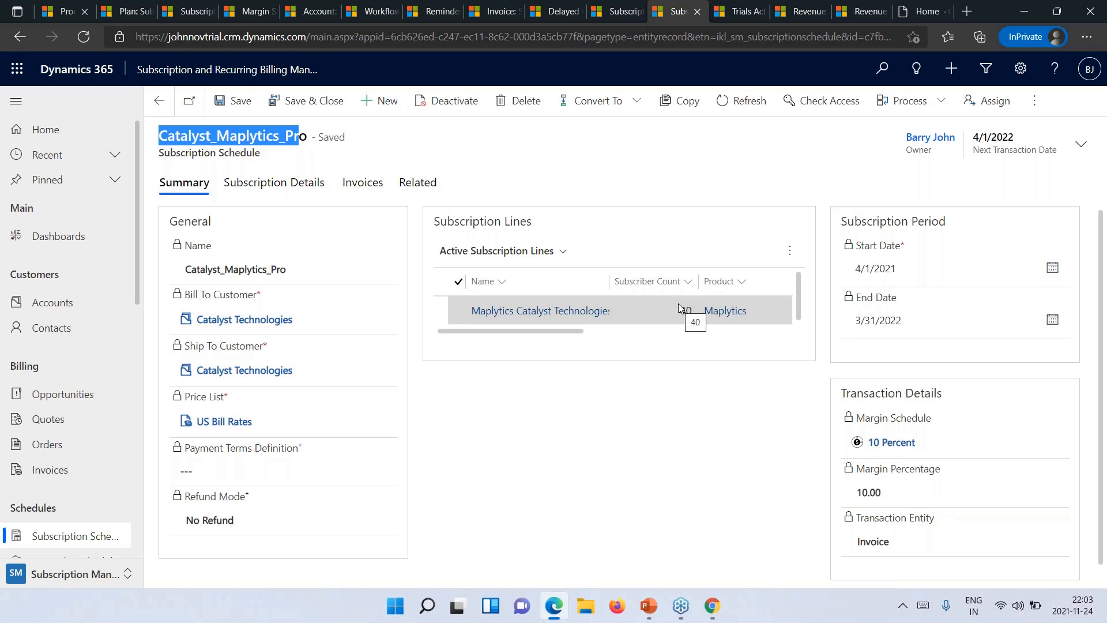
click(376, 185)
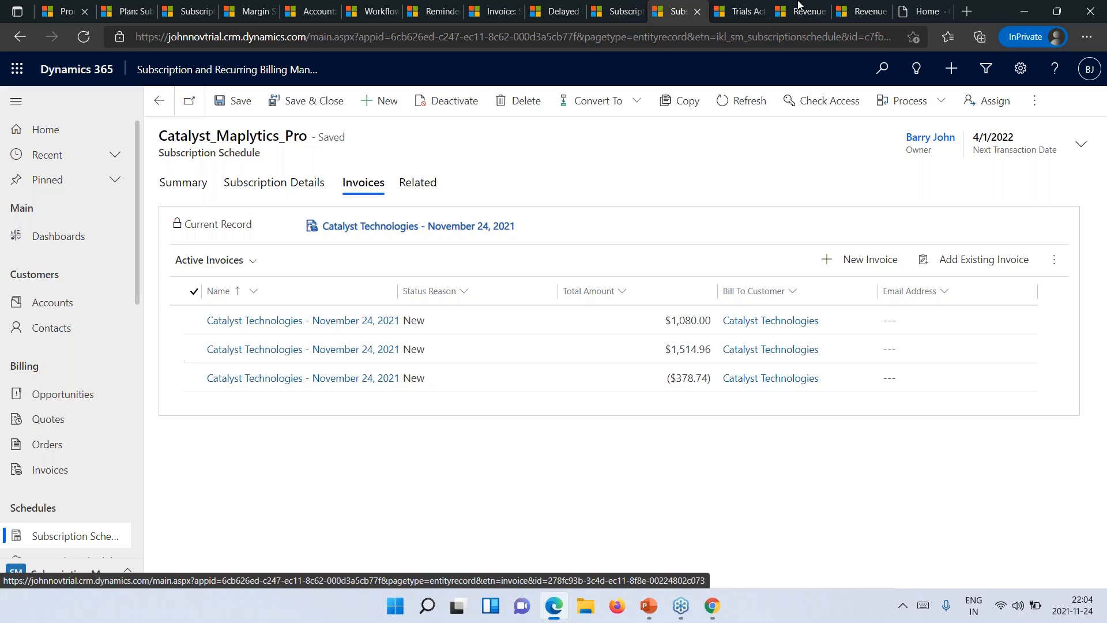
- Start a new trial record named Click2Export Trial for customer Catalyst Technologies with the product Click2Clone
click(736, 9)
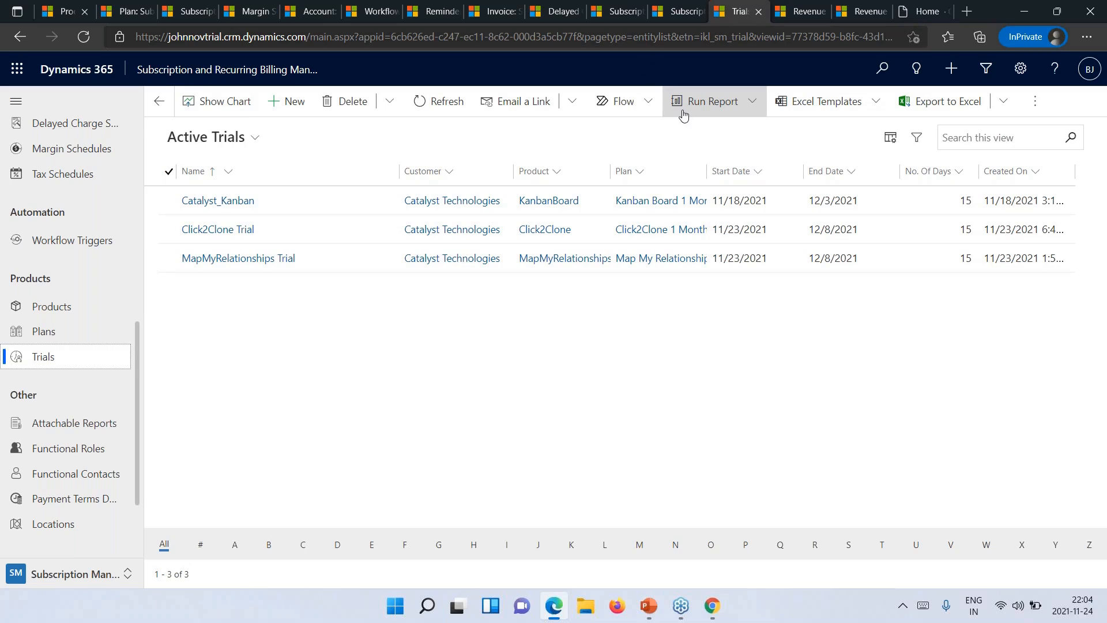
click(291, 107)
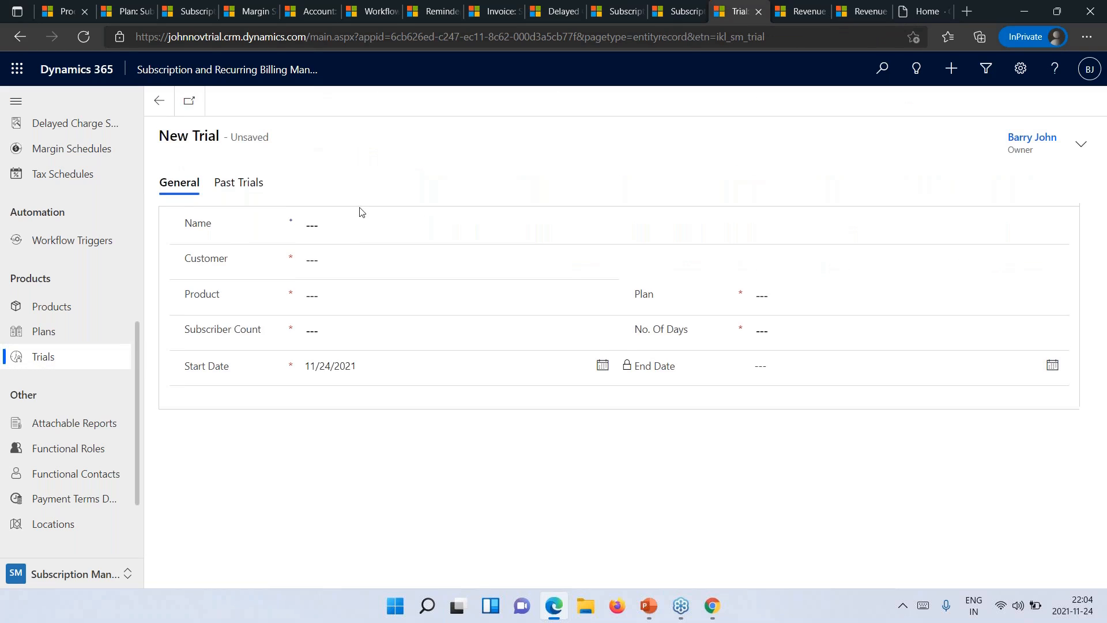
click(333, 259)
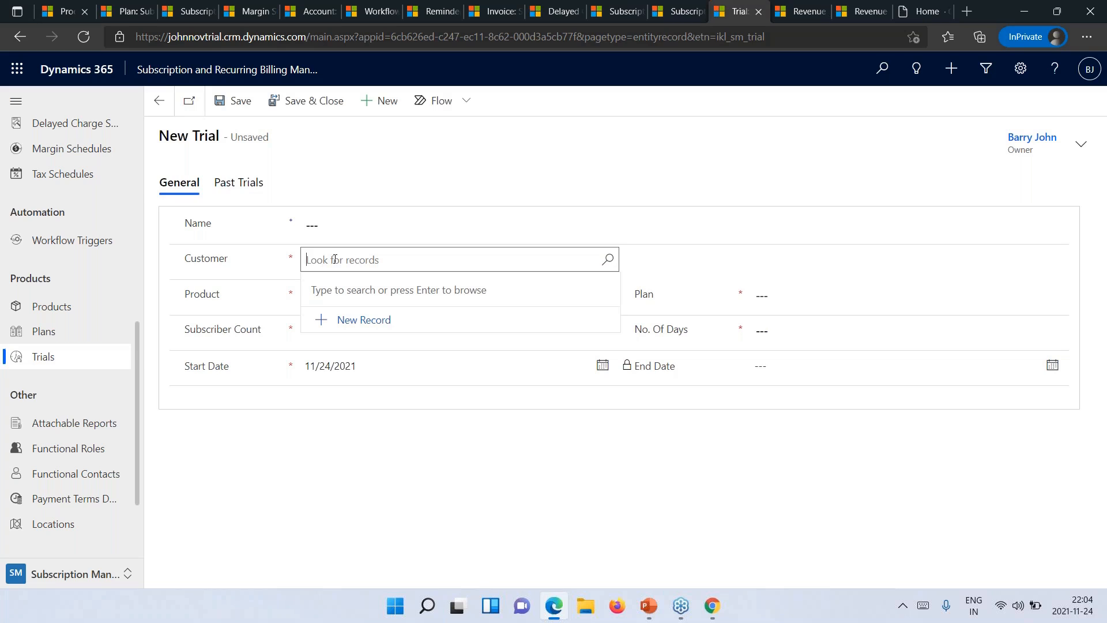
text(Cat)
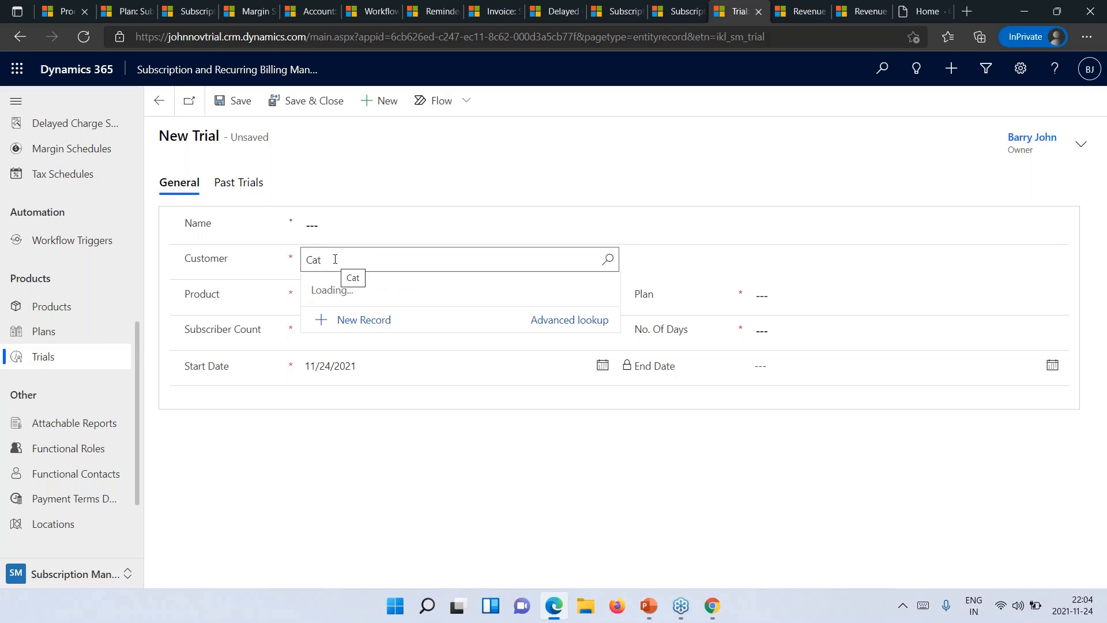
click(369, 348)
click(360, 295)
text(Click)
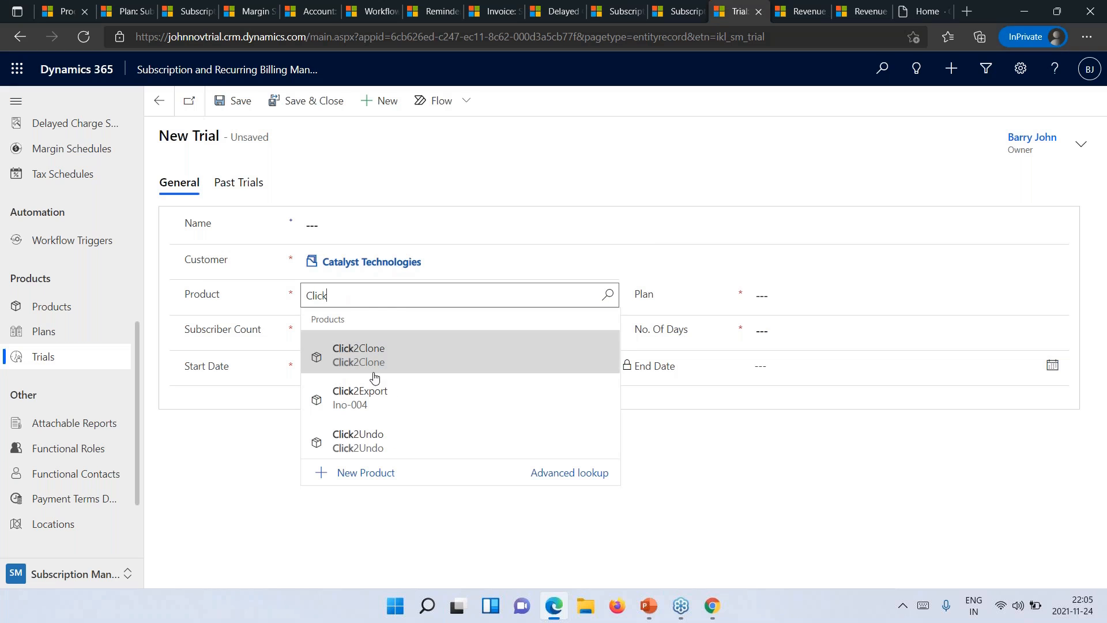
click(360, 392)
- Set the trial's plan to Click2Clone 1 Month Stairstep_New_Euro, subscriber count to 50 and duration to 15 days, and save it
click(820, 297)
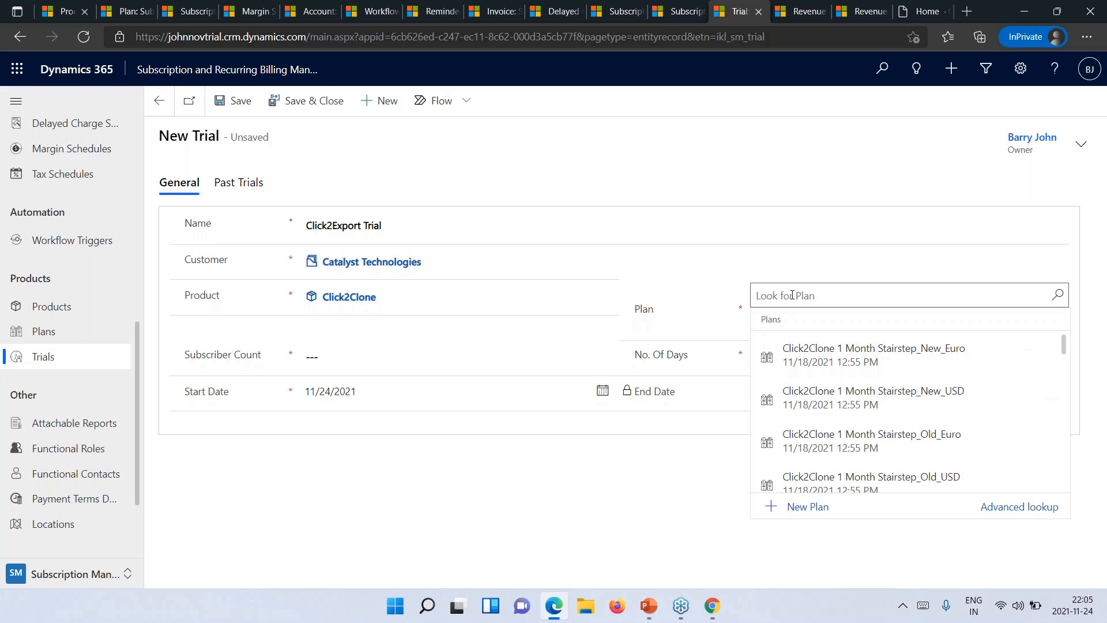
click(857, 358)
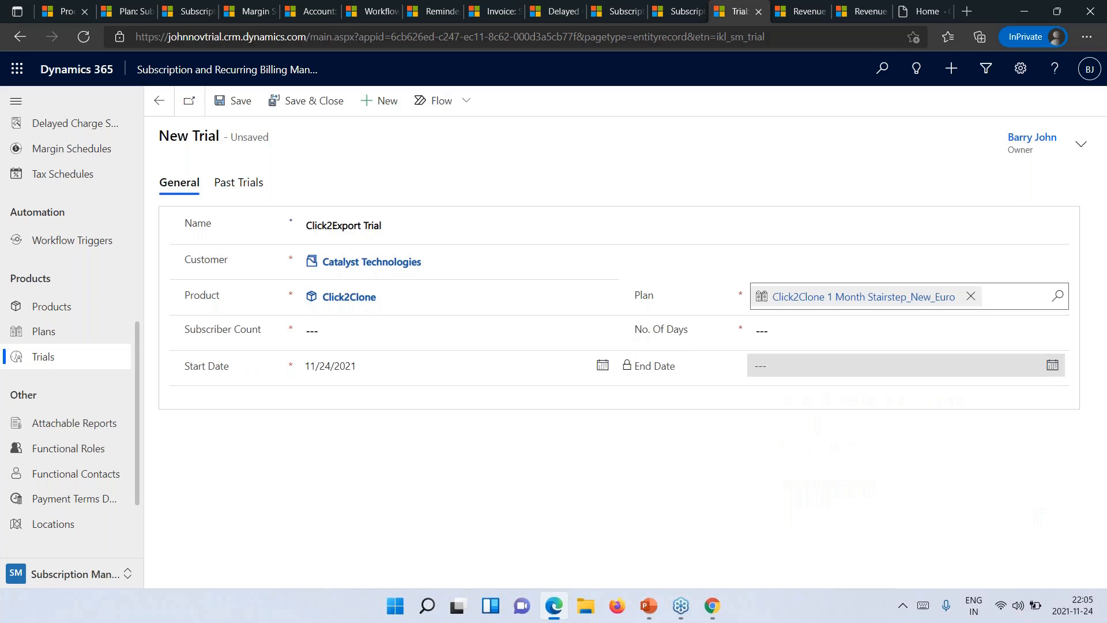
click(427, 327)
text(50)
click(800, 327)
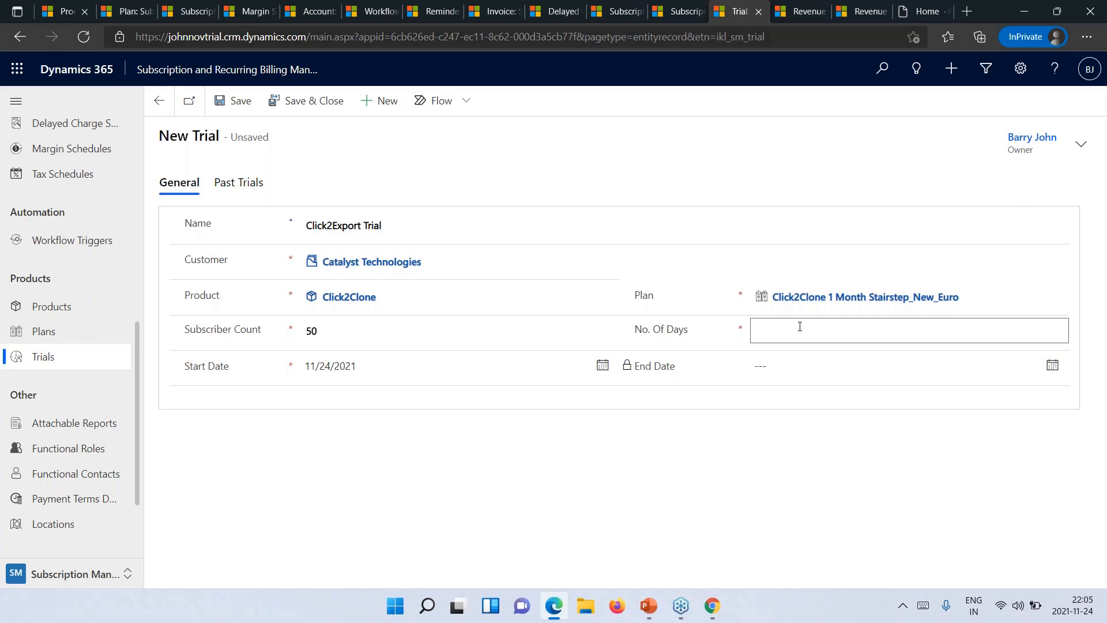
text(15)
click(233, 115)
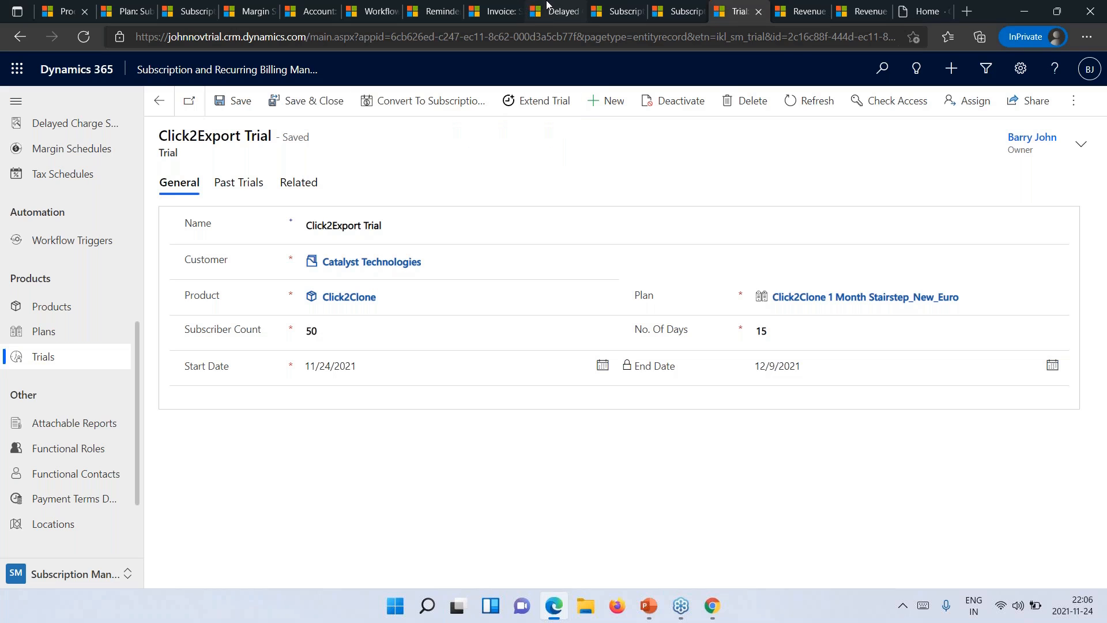
- Review the metric tiles and the monthly MRR, ARR, ARPU and CLTV charts on the Revenue Analysis dashboard
click(806, 7)
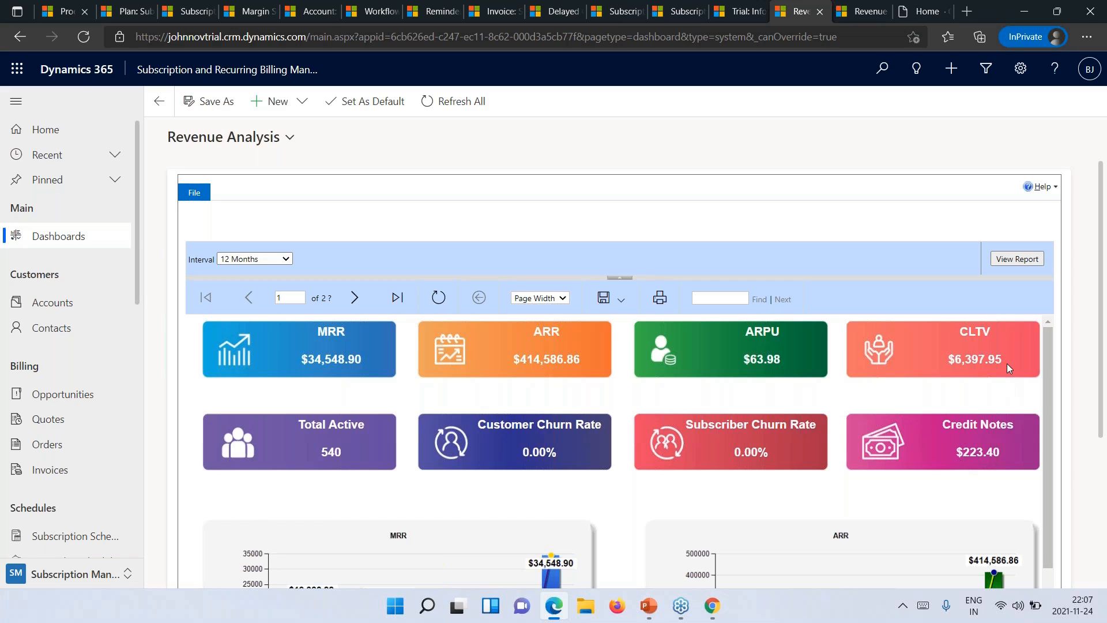
scroll(956, 383, down, 4)
scroll(956, 384, down, 3)
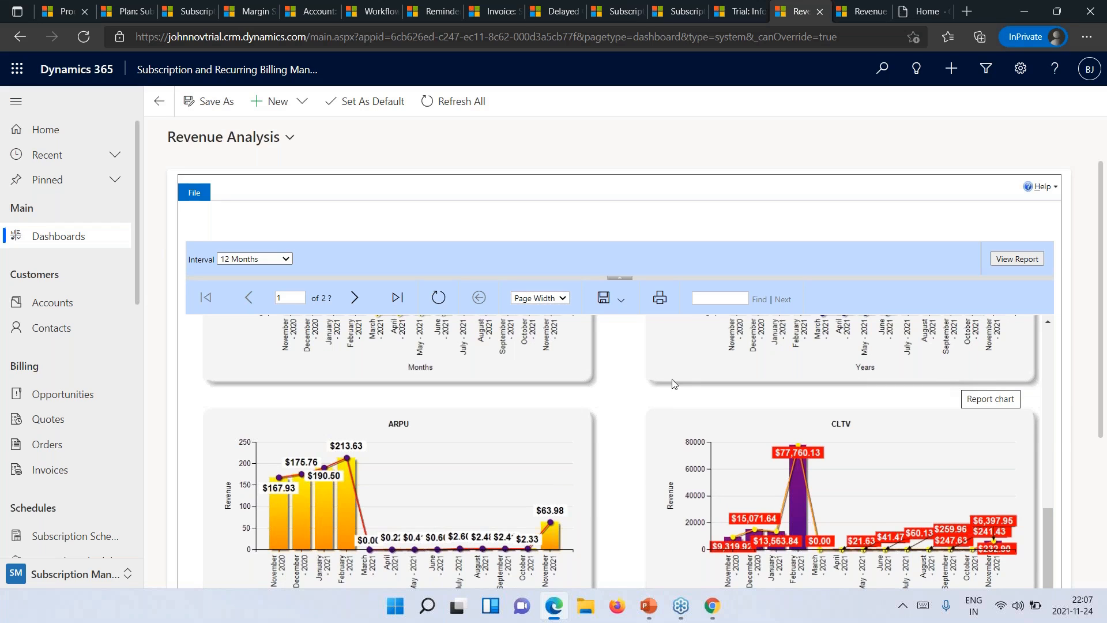
scroll(847, 407, up, 7)
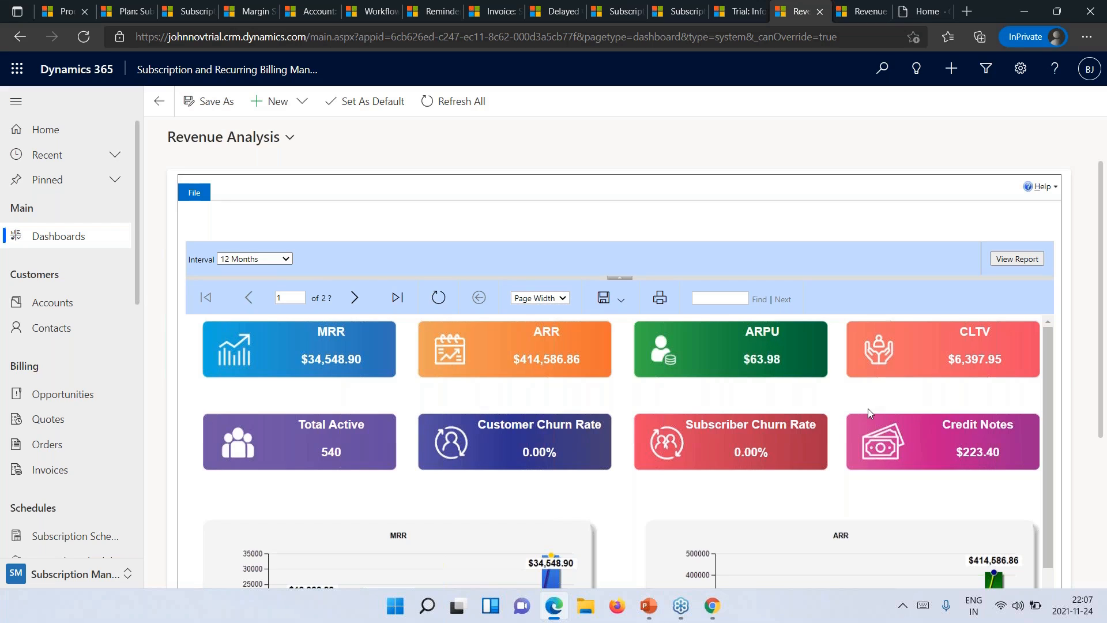
- View the Revenue Details dashboard and inspect its product filter, leaving it set to All
click(866, 7)
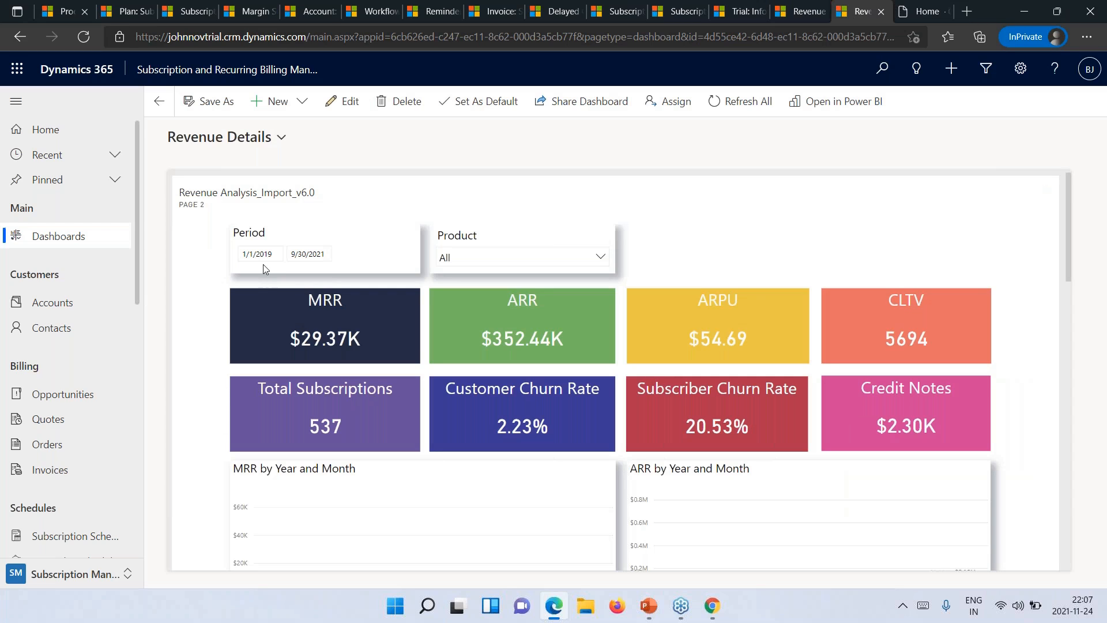
click(528, 258)
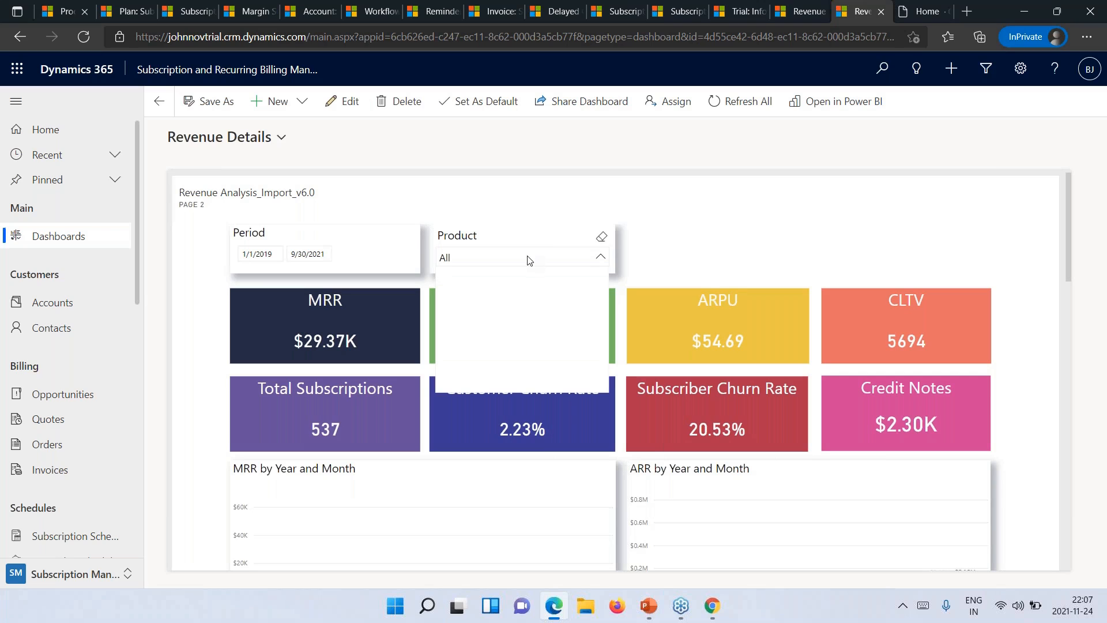
click(529, 260)
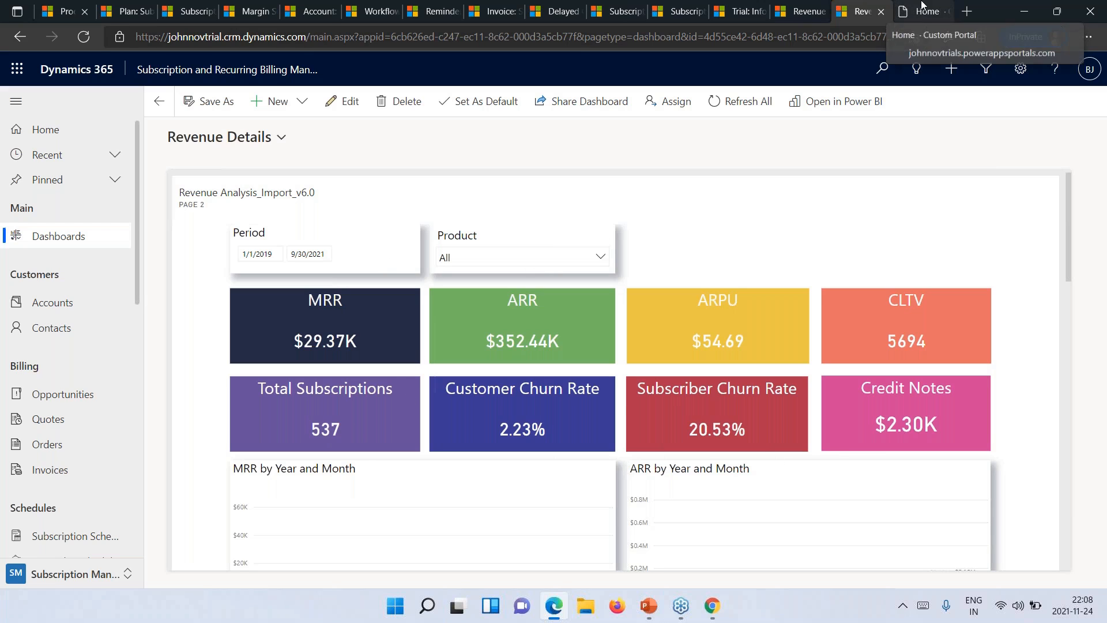
- Switch to the Custom Portal and view the signed-in customer's subscriptions and invoices
click(946, 5)
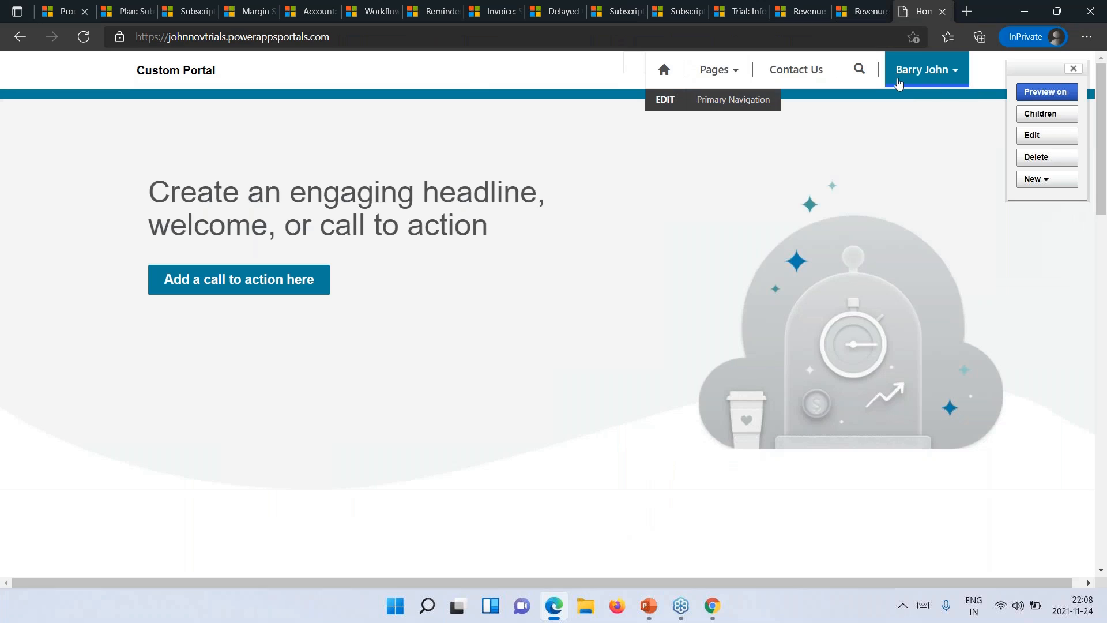
click(941, 75)
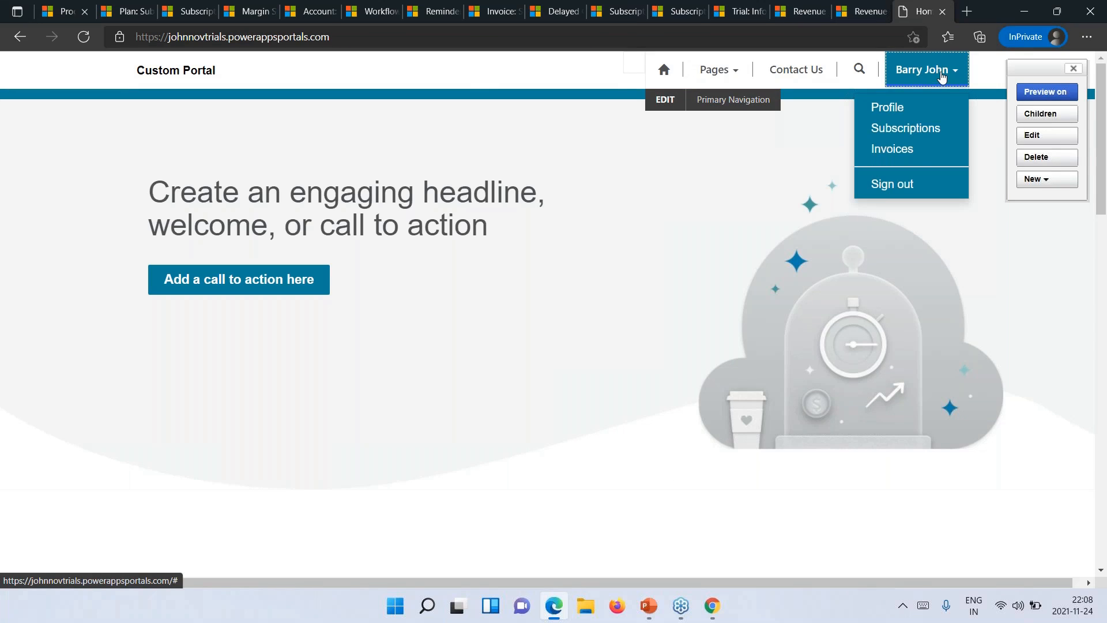
click(924, 136)
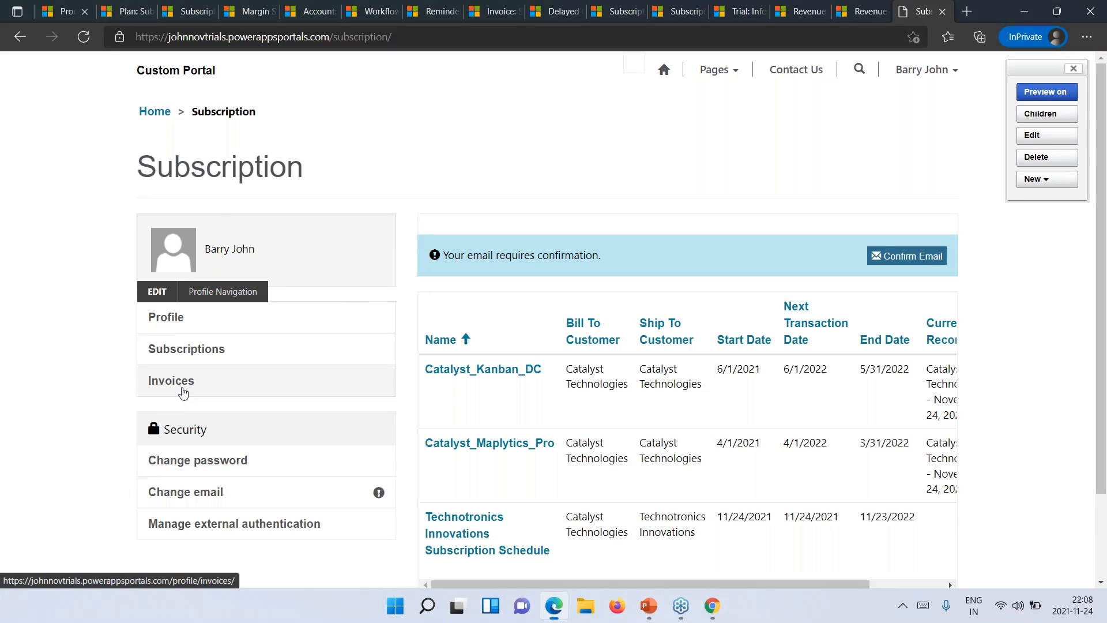
click(184, 392)
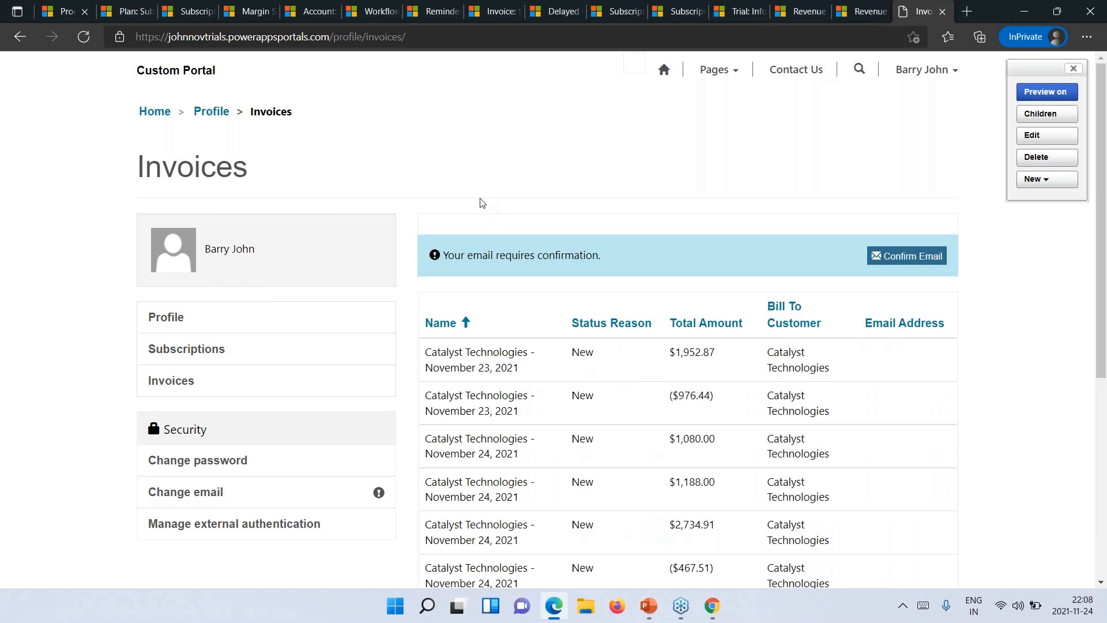
- Return to the MapMyRelationships product record in Dynamics 365 to view its subscription plans
key(alt+Tab)
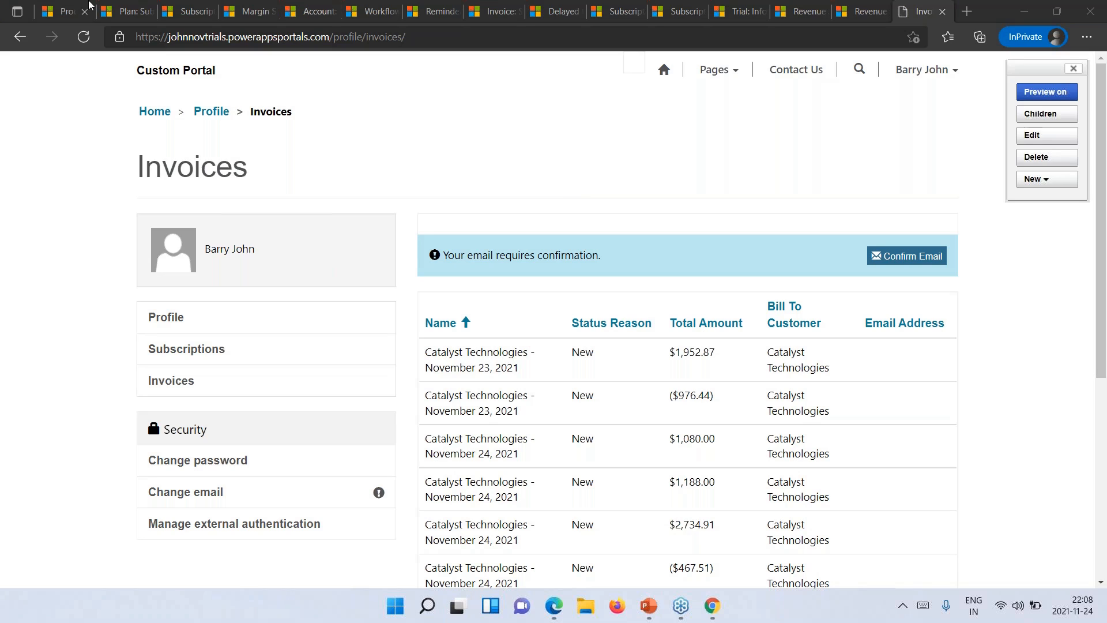
click(55, 11)
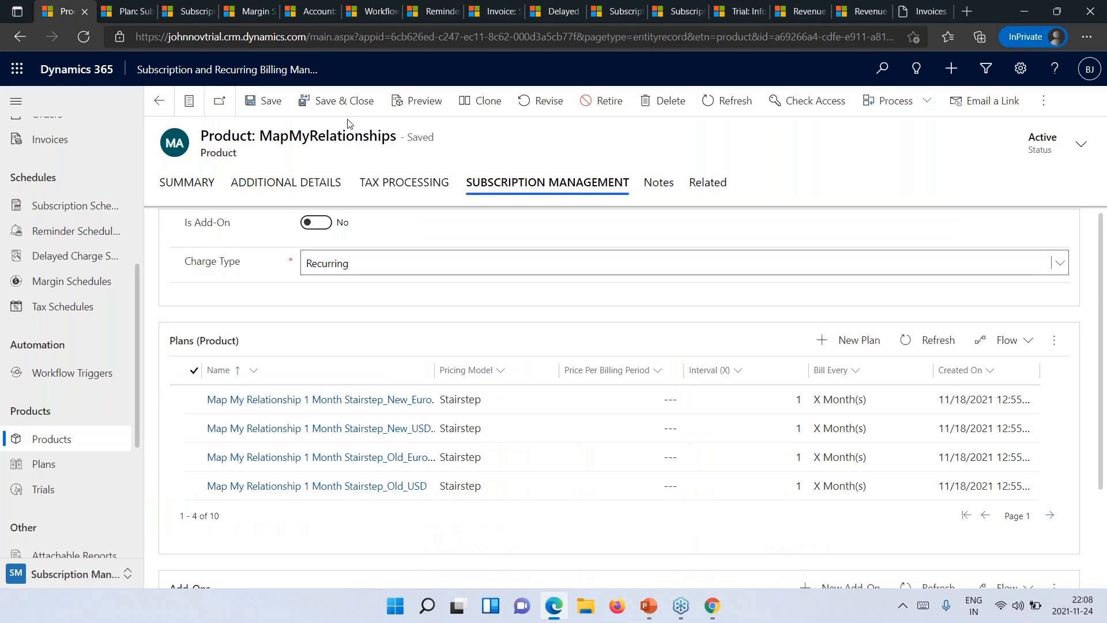